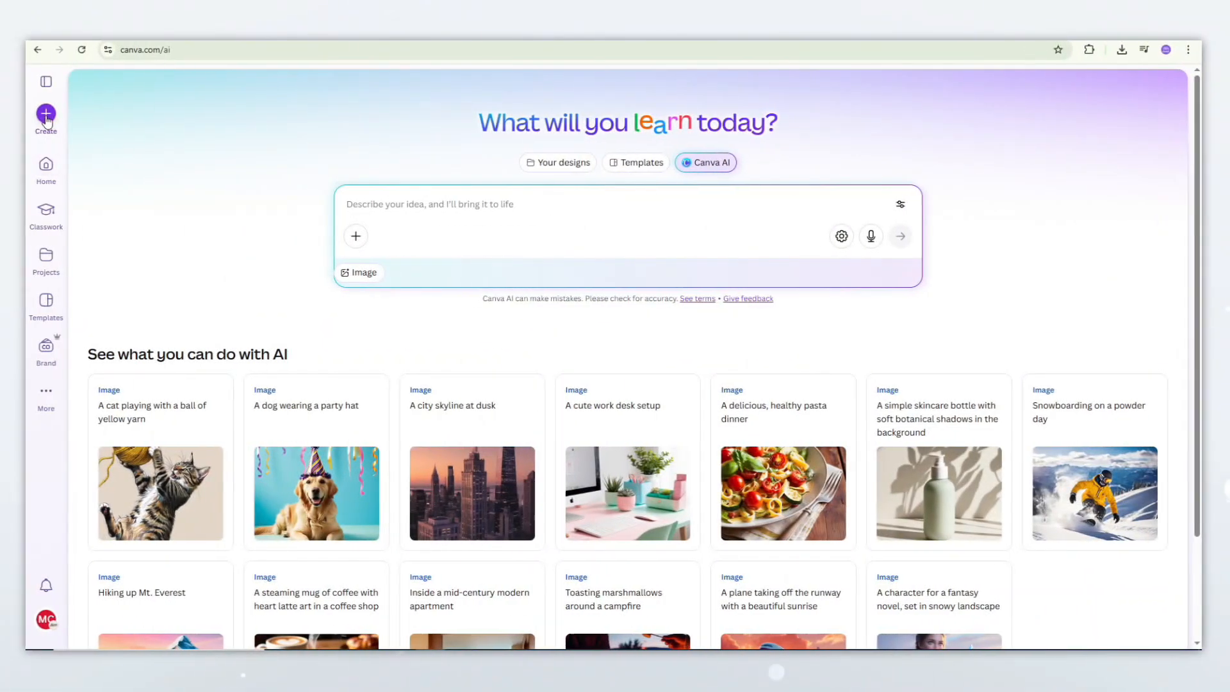
Create a new 8.5 × 11 in design and title it "Kids Fruit puzzle".
click(46, 115)
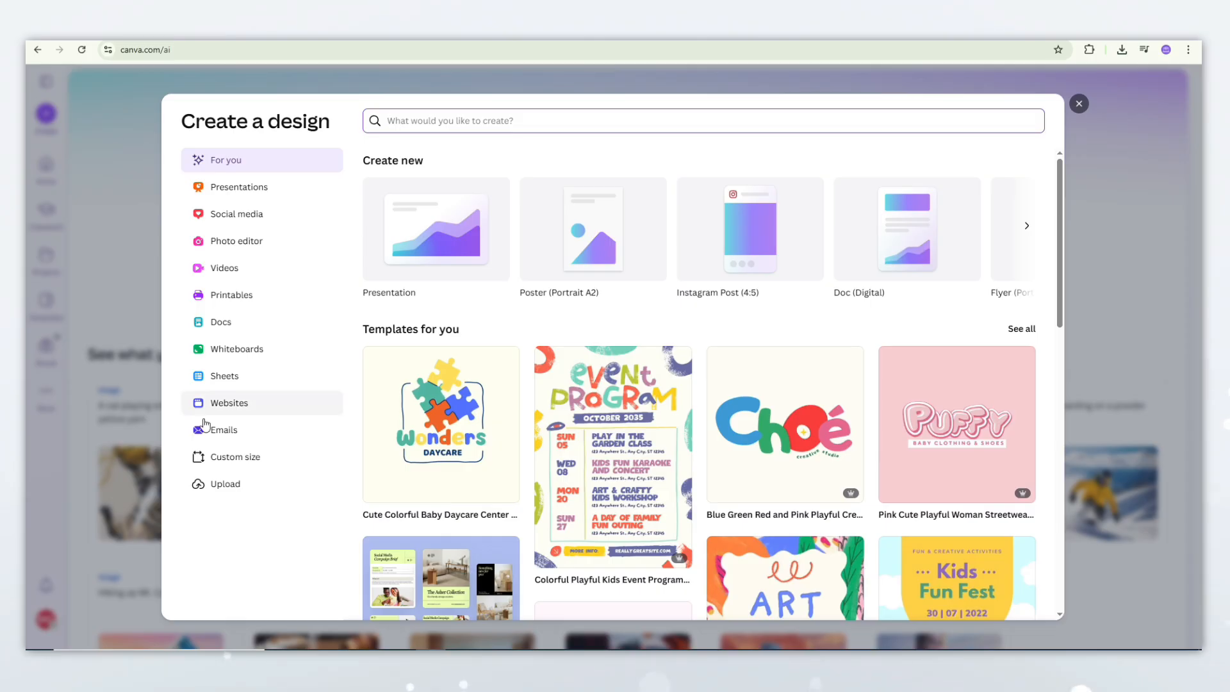
click(224, 466)
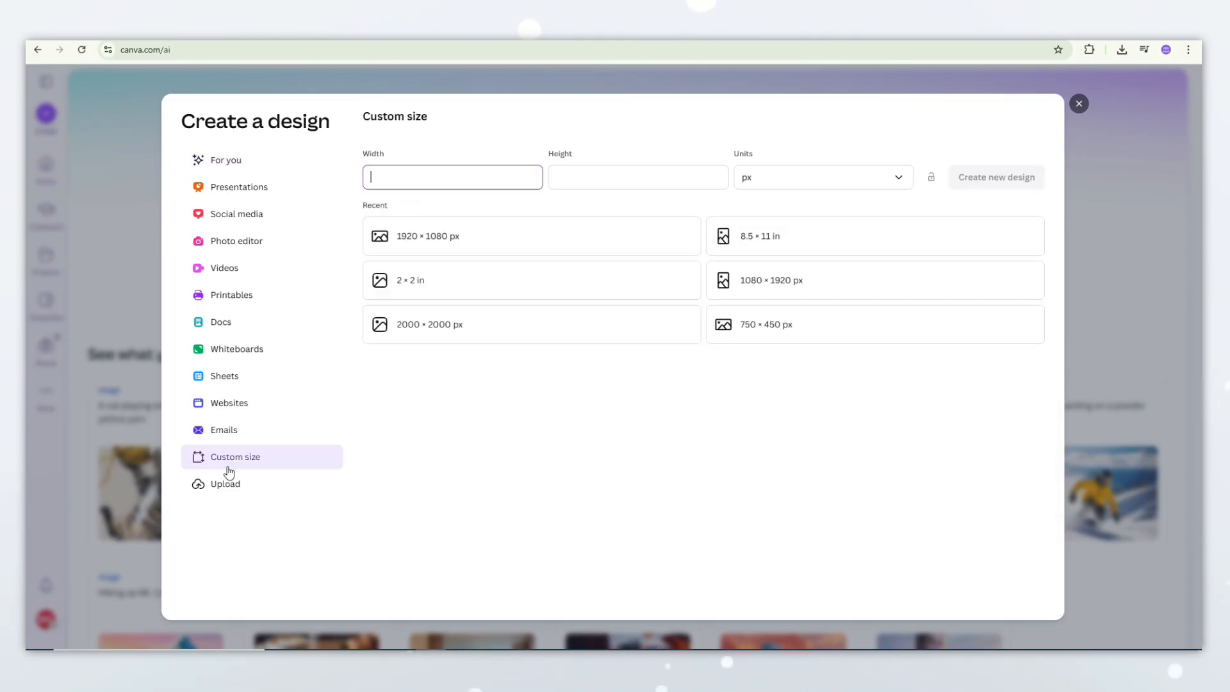
click(804, 240)
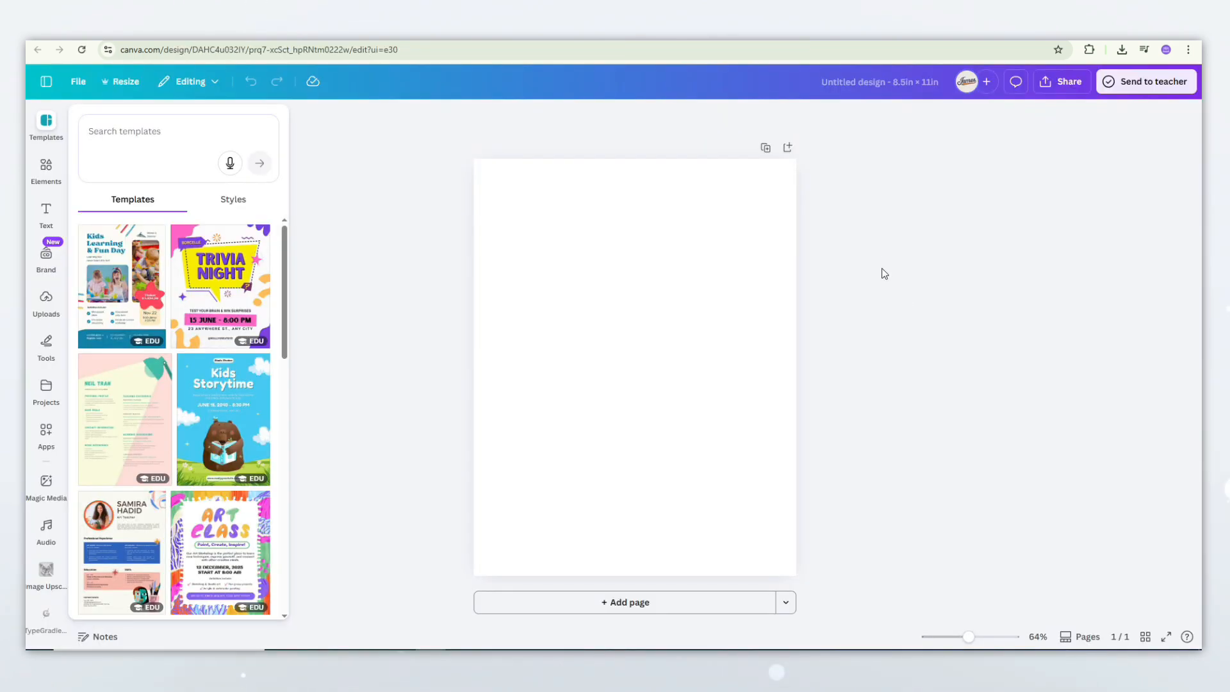
text(Kids Fr)
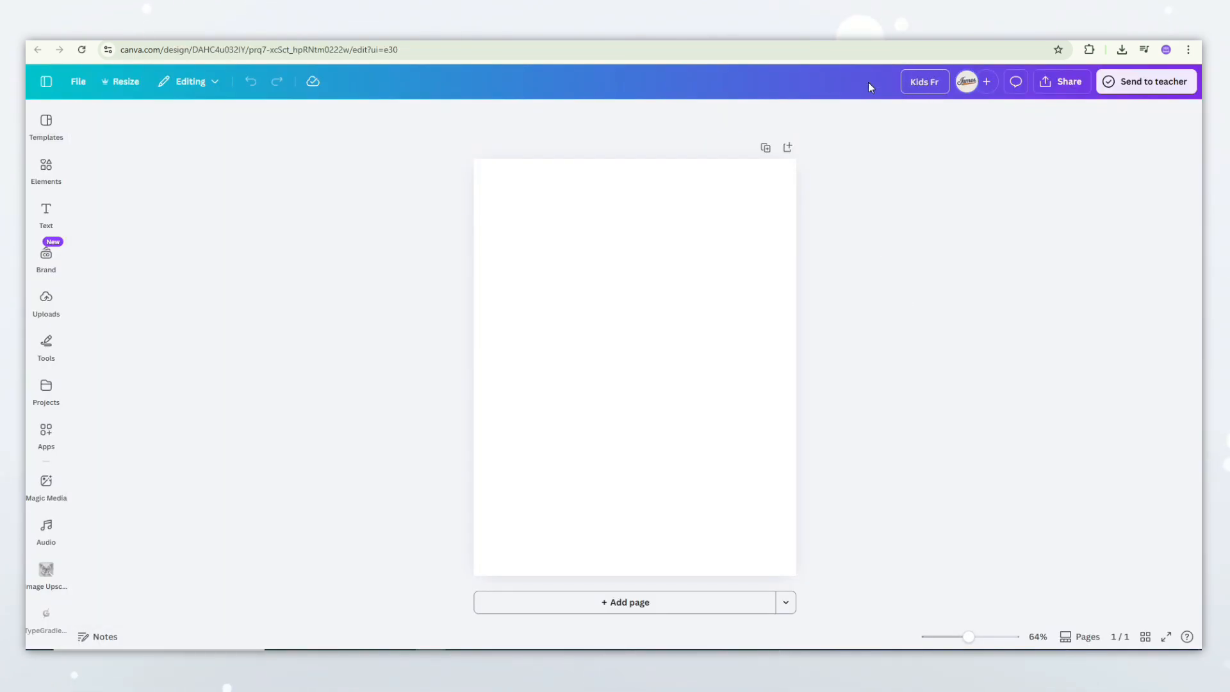
text(uit puzzle)
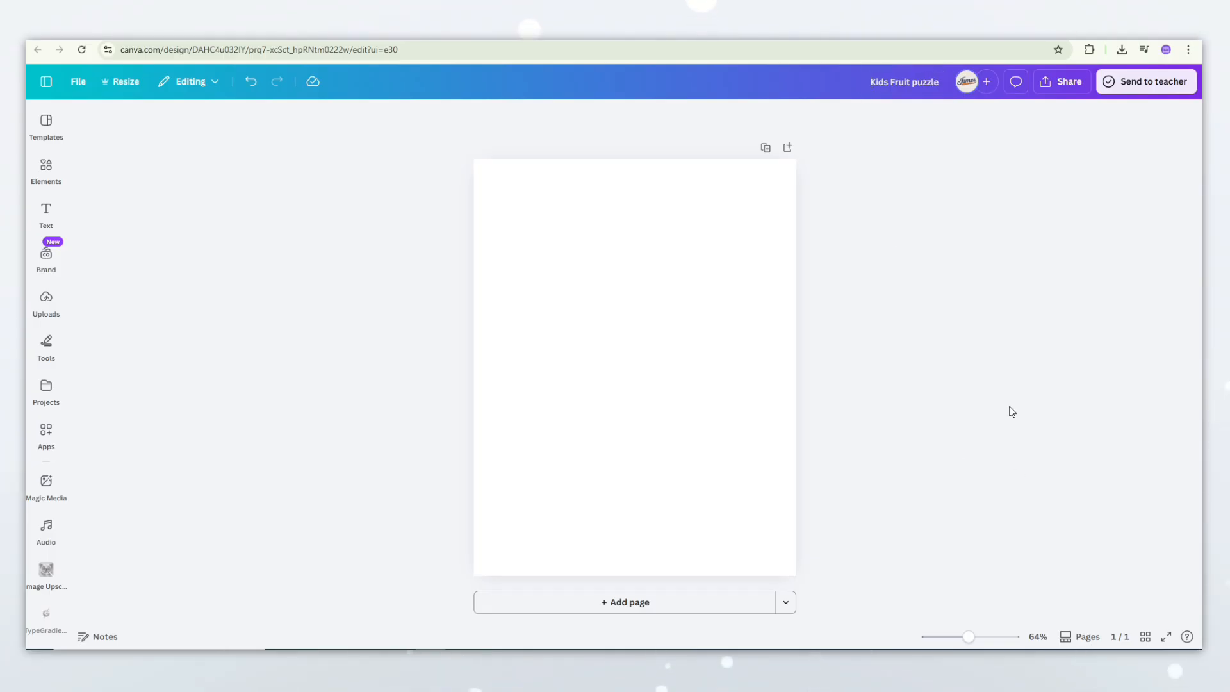
Search the element graphics for "rectangle" and add the grey irregular shape with rounded corners to the page.
click(703, 365)
click(46, 166)
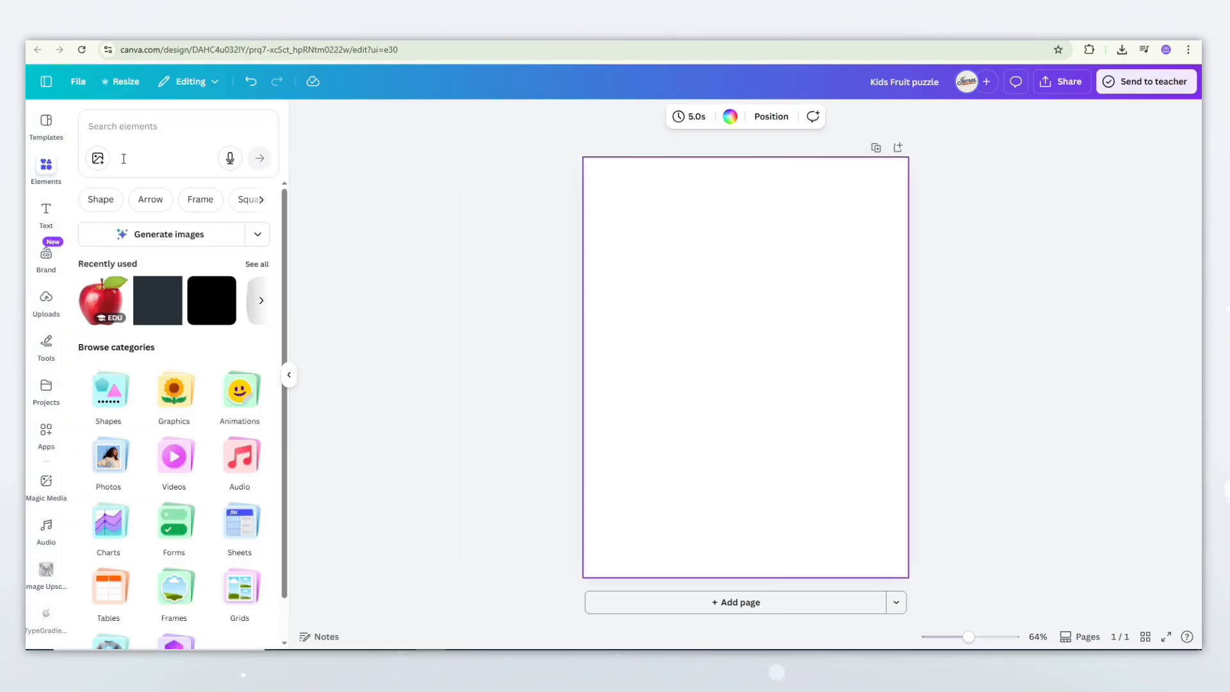
click(147, 139)
text(rectangle)
key(Return)
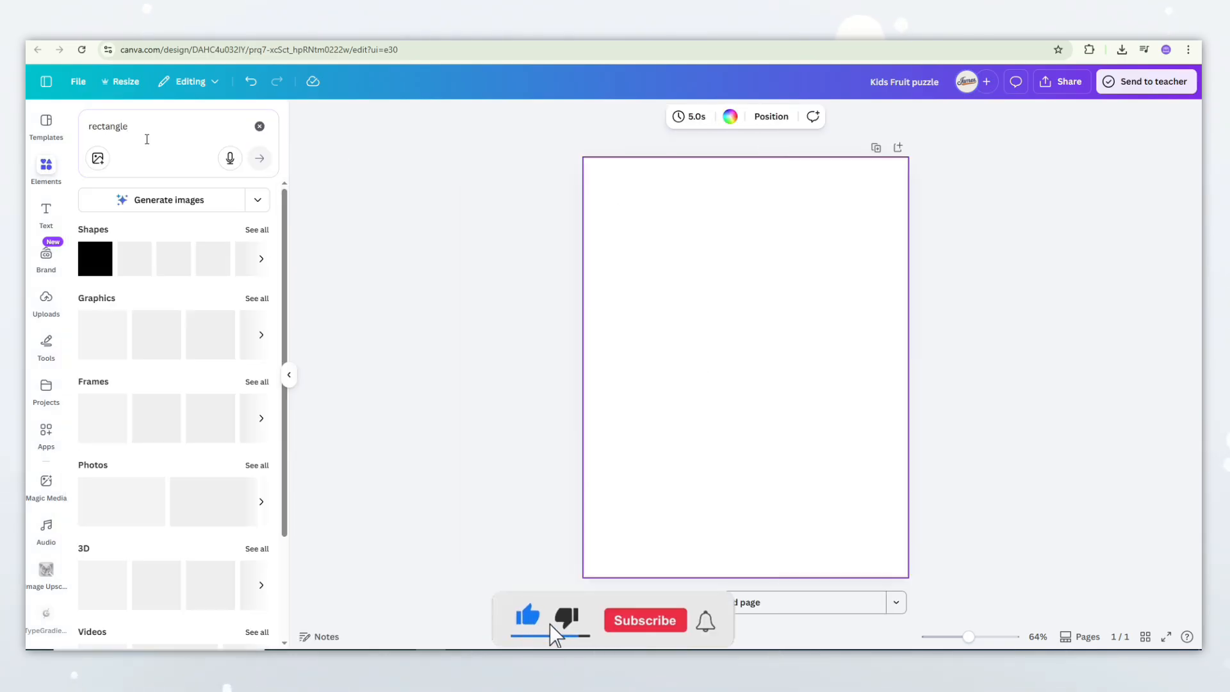
click(256, 338)
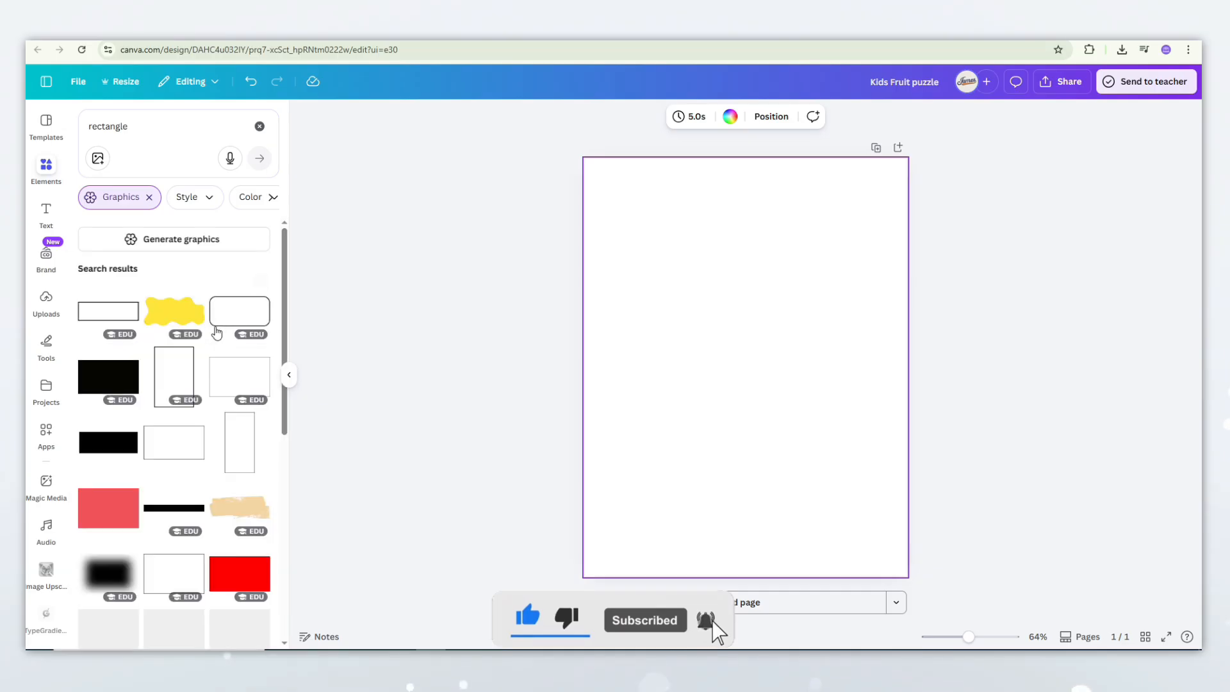
scroll(215, 330, down, 5)
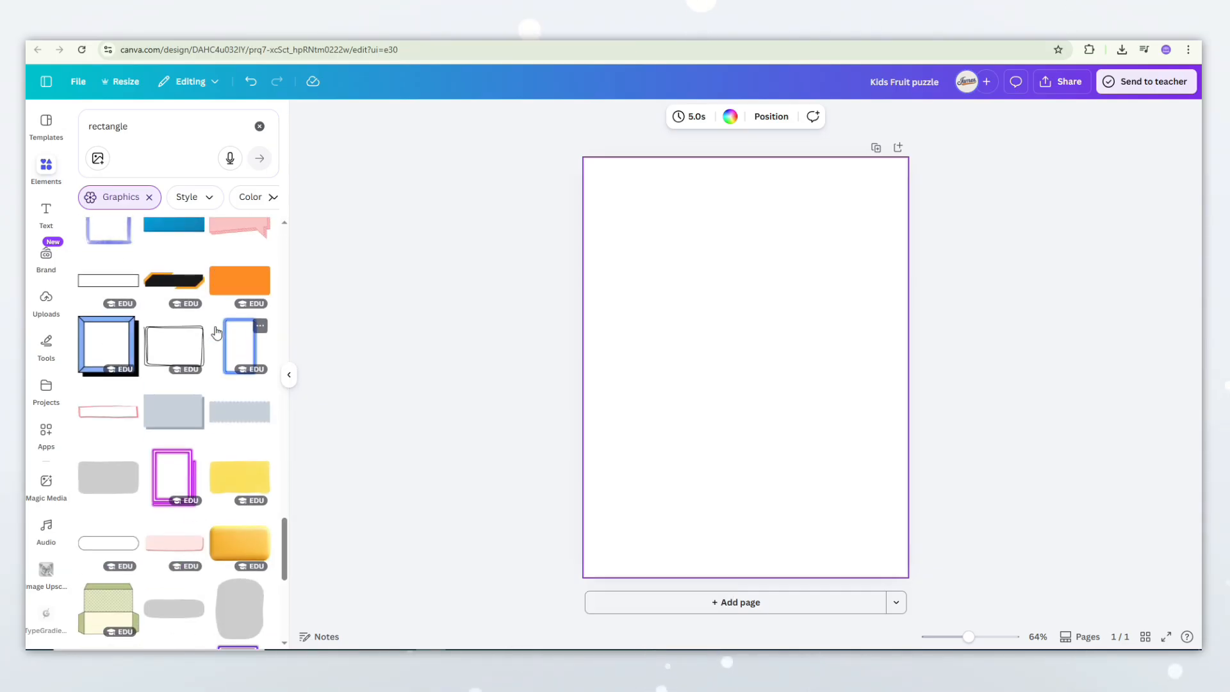
scroll(216, 332, down, 2)
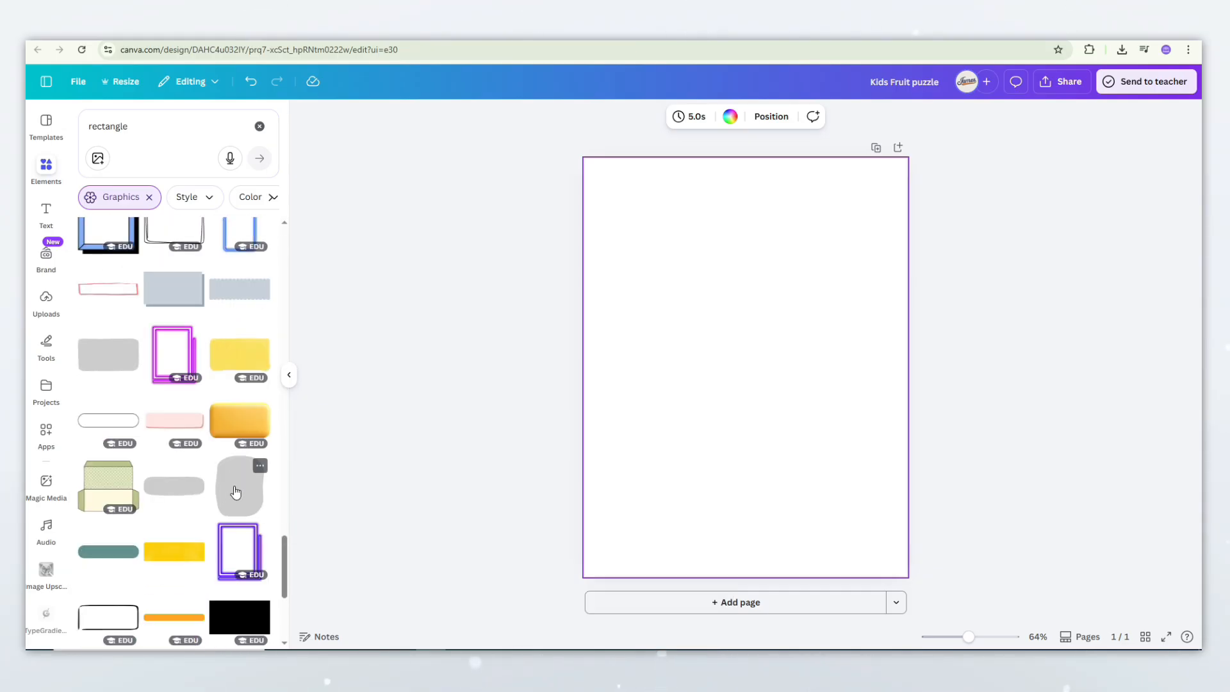
click(236, 491)
Shrink the grey shape to about 0.9 × 1.2 in and place it near the page's upper-left corner.
drag(810, 448, 731, 320)
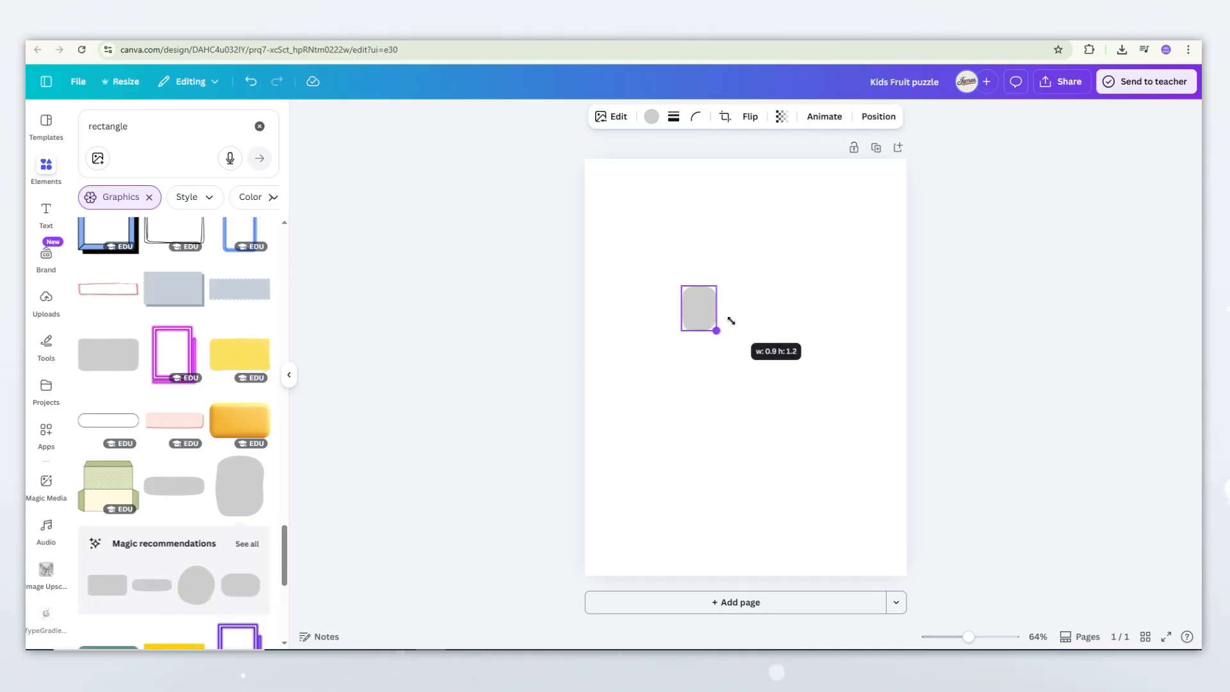
click(731, 320)
scroll(695, 335, up, 5)
scroll(686, 395, up, 3)
drag(646, 460, 557, 274)
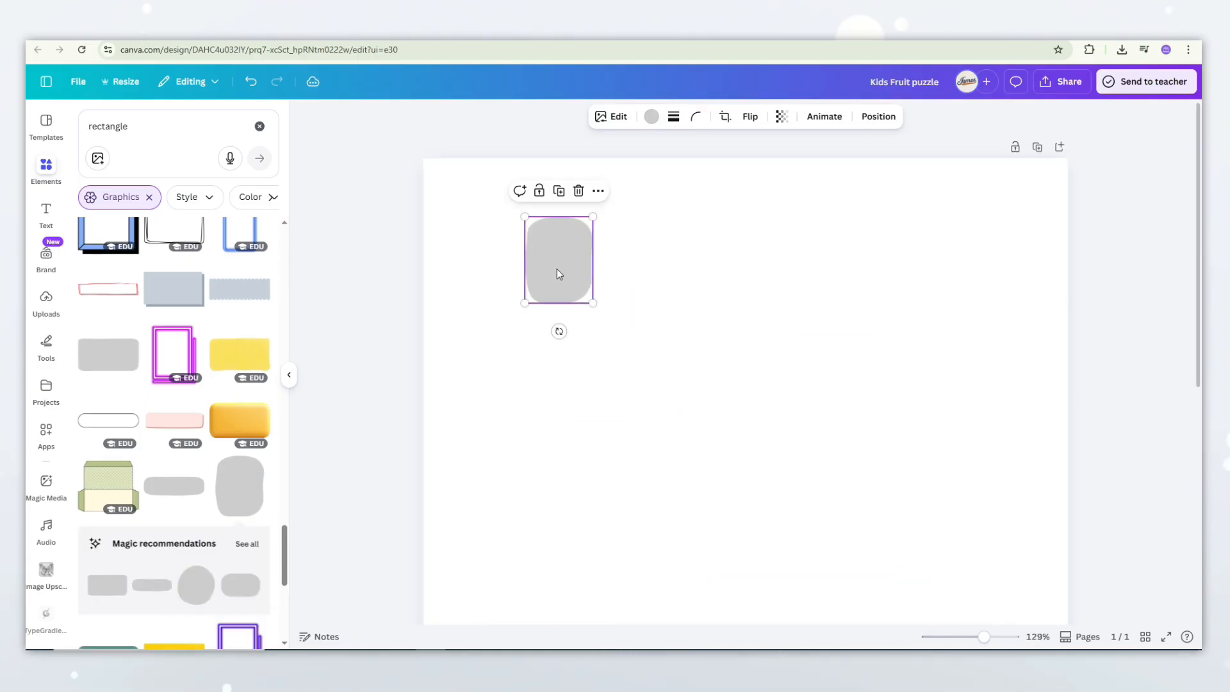
Recolour the grey shape with a custom light coral tone.
click(651, 118)
click(120, 381)
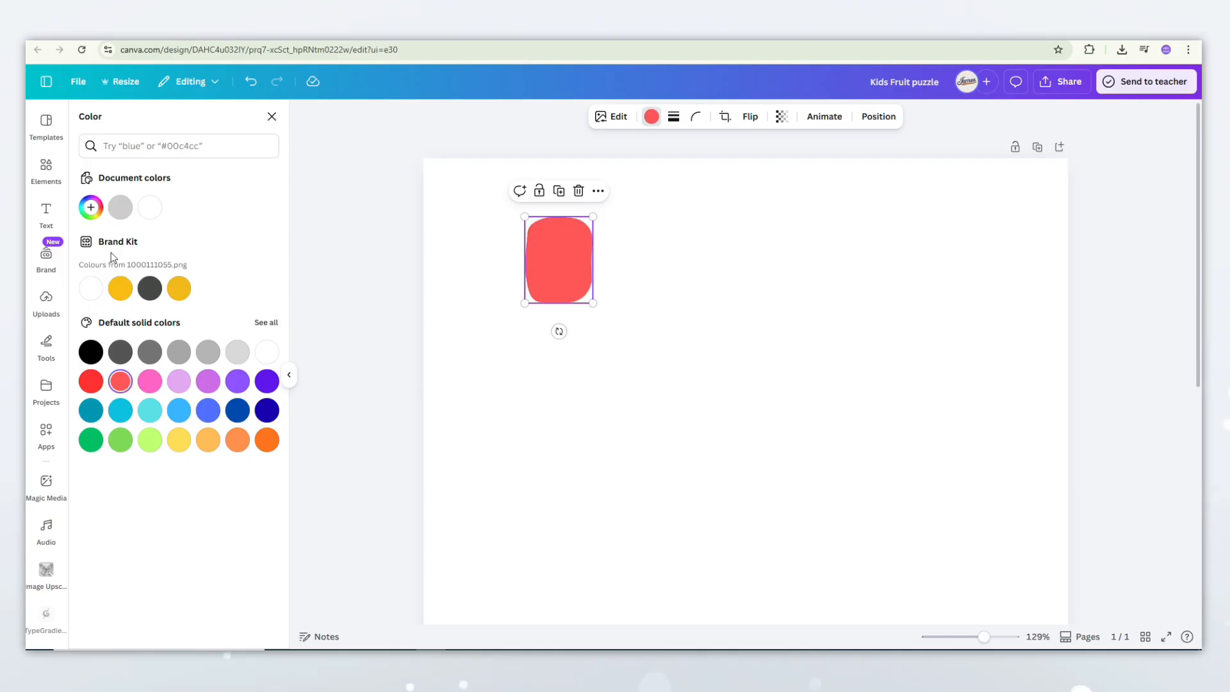
click(91, 207)
drag(195, 242, 168, 241)
click(690, 360)
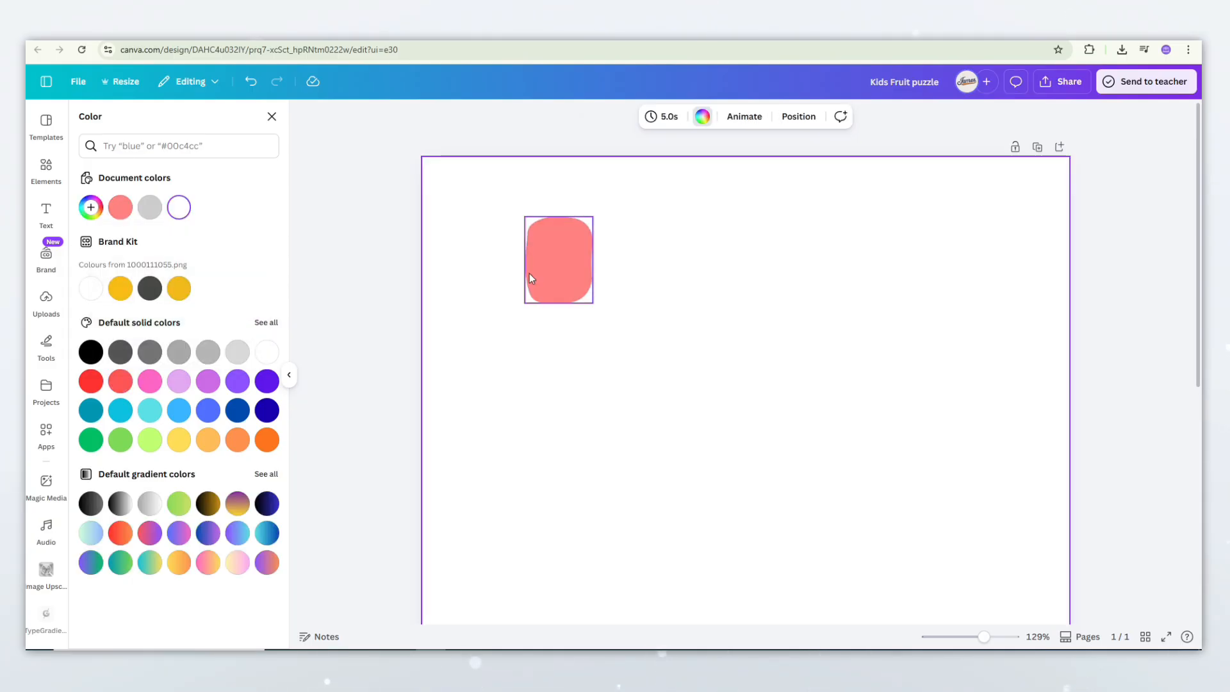
Duplicate the coral shape beside the original and colour the first shape of the pair cyan blue.
click(557, 265)
key(ctrl+d)
drag(566, 267, 804, 272)
click(568, 252)
click(119, 410)
click(487, 311)
Extend the row with three more duplicates, coloured green, light purple and light coral.
click(633, 271)
key(ctrl+d)
click(120, 440)
click(763, 469)
click(678, 280)
key(ctrl+d)
click(179, 382)
key(ctrl+d)
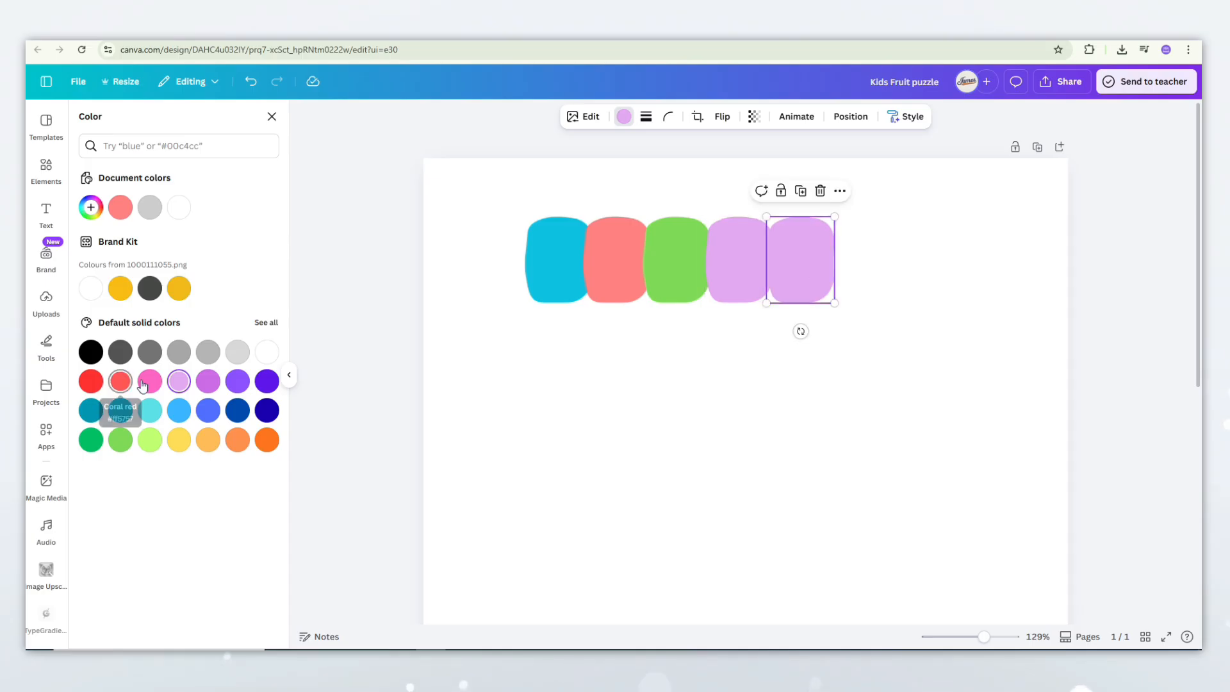
click(120, 381)
click(692, 313)
Tilt the shapes after the blue one slightly in alternating directions for a playful look.
click(624, 286)
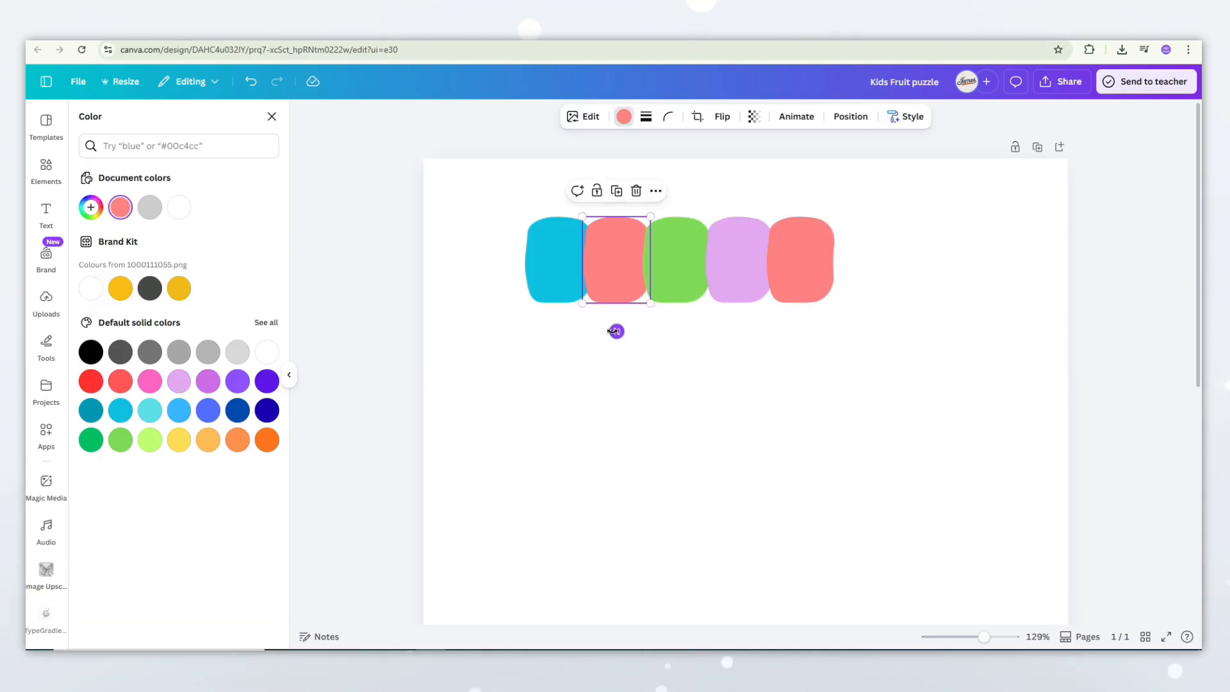
click(674, 285)
click(730, 286)
drag(676, 331, 795, 330)
click(798, 286)
Select all five coloured shapes and shift the row slightly to the left.
drag(910, 363, 552, 255)
drag(551, 266, 537, 262)
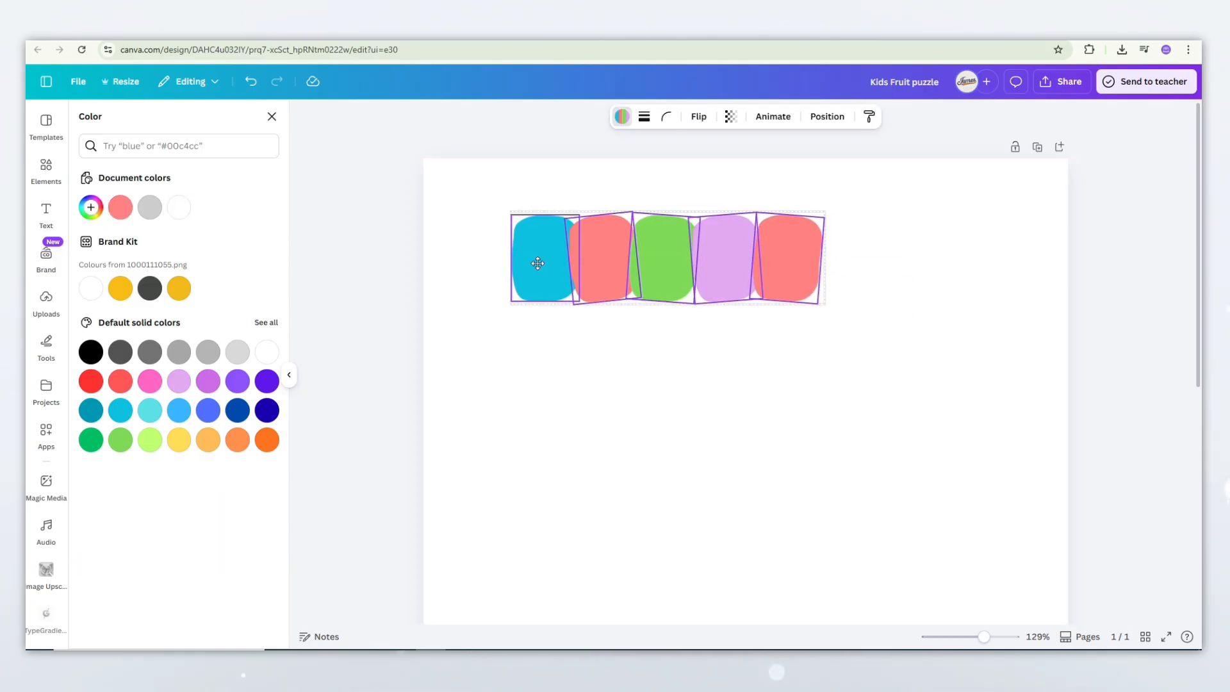
click(457, 258)
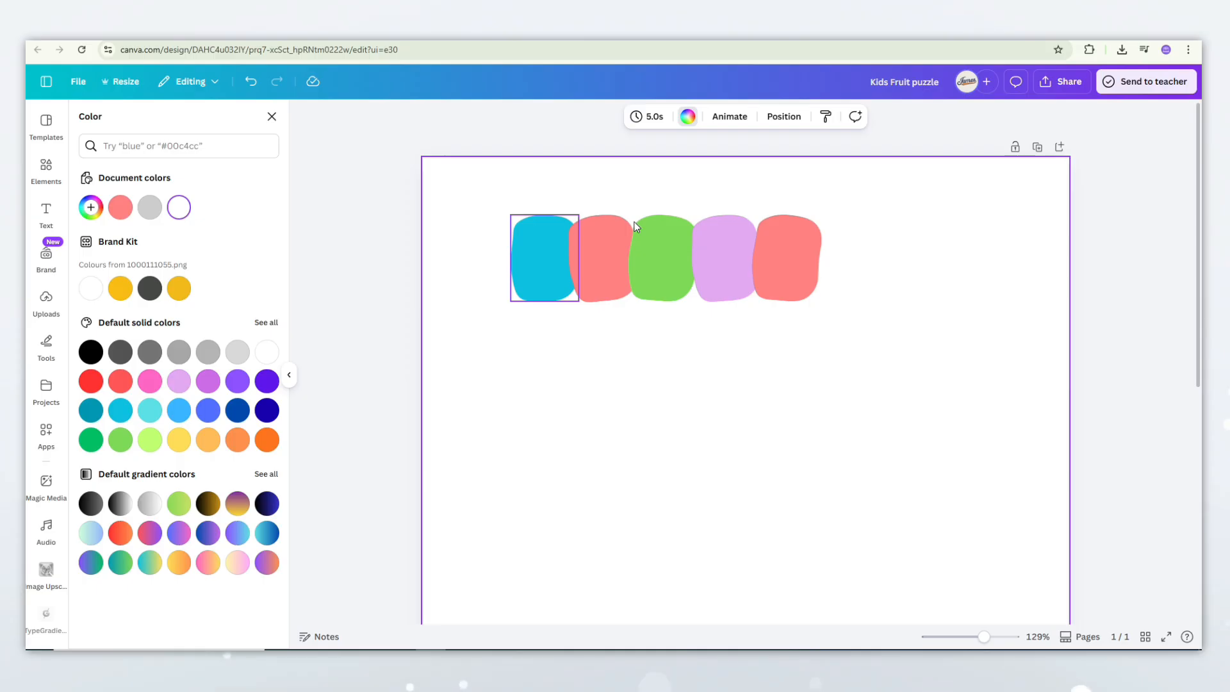
Add a heading reading "M", scale it to font size 57.8 and place it on the blue shape.
click(45, 211)
click(129, 272)
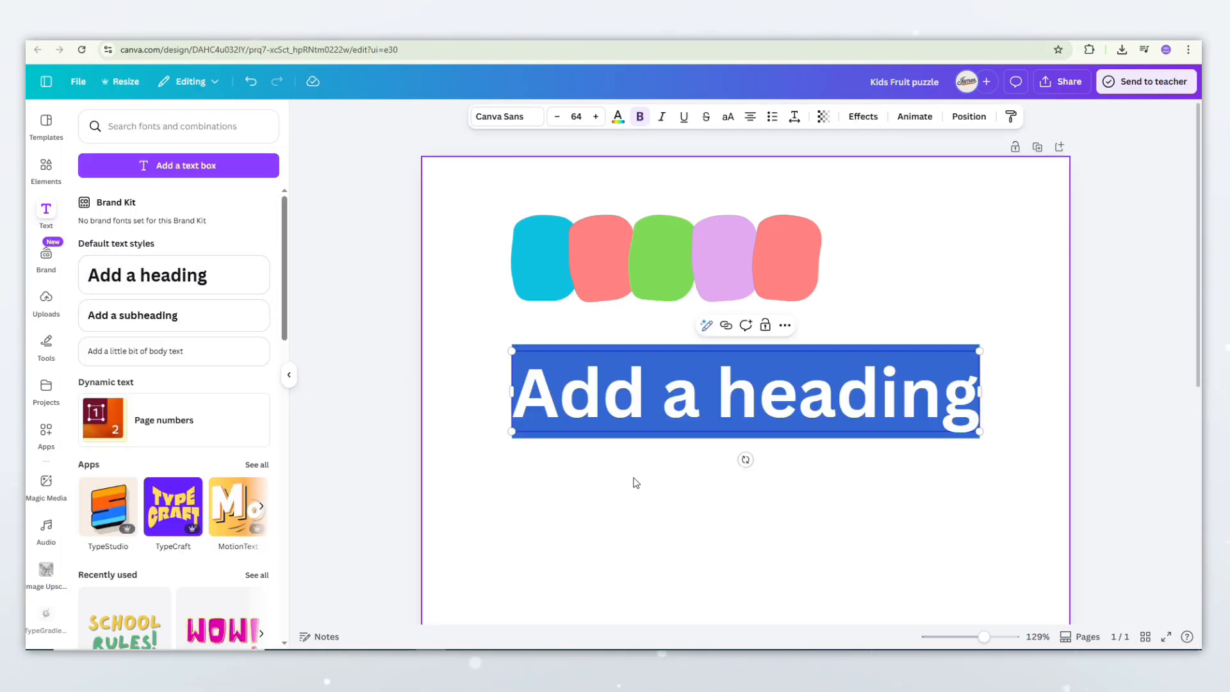
text(M)
drag(735, 389, 533, 252)
drag(572, 293, 541, 261)
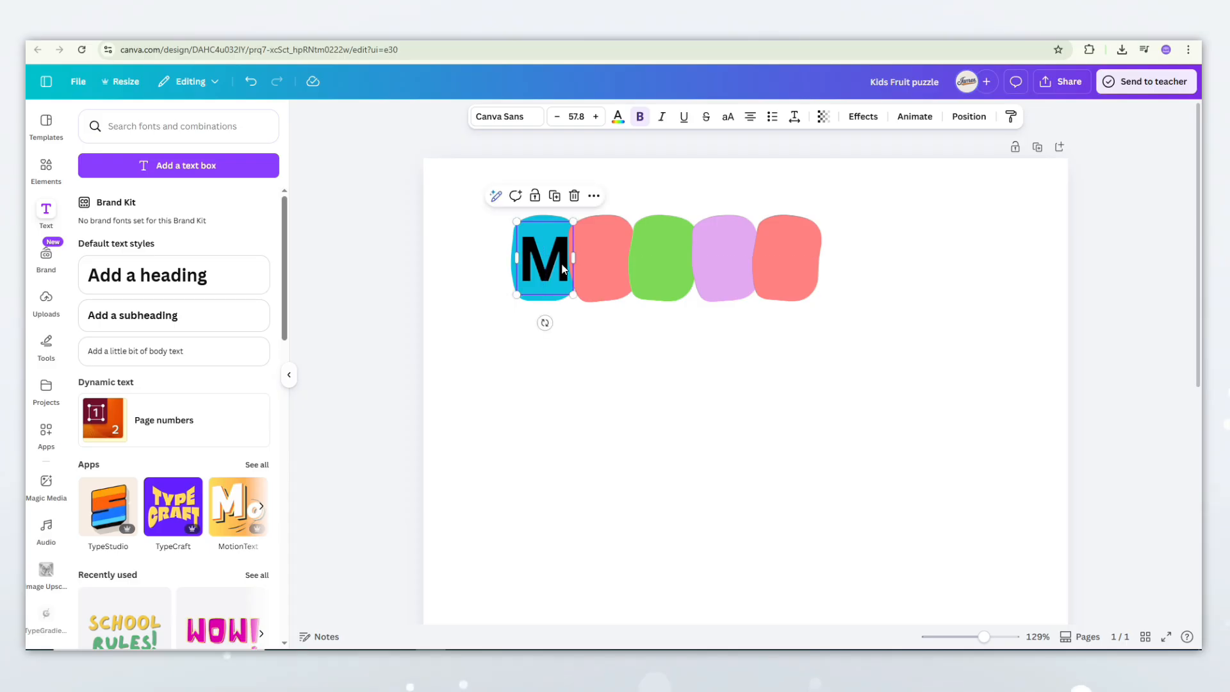
Set the letter M in the Pagkaki font, enlarge it to size 85.3 and recentre it on the blue shape.
click(496, 117)
click(158, 174)
text(pagkaki)
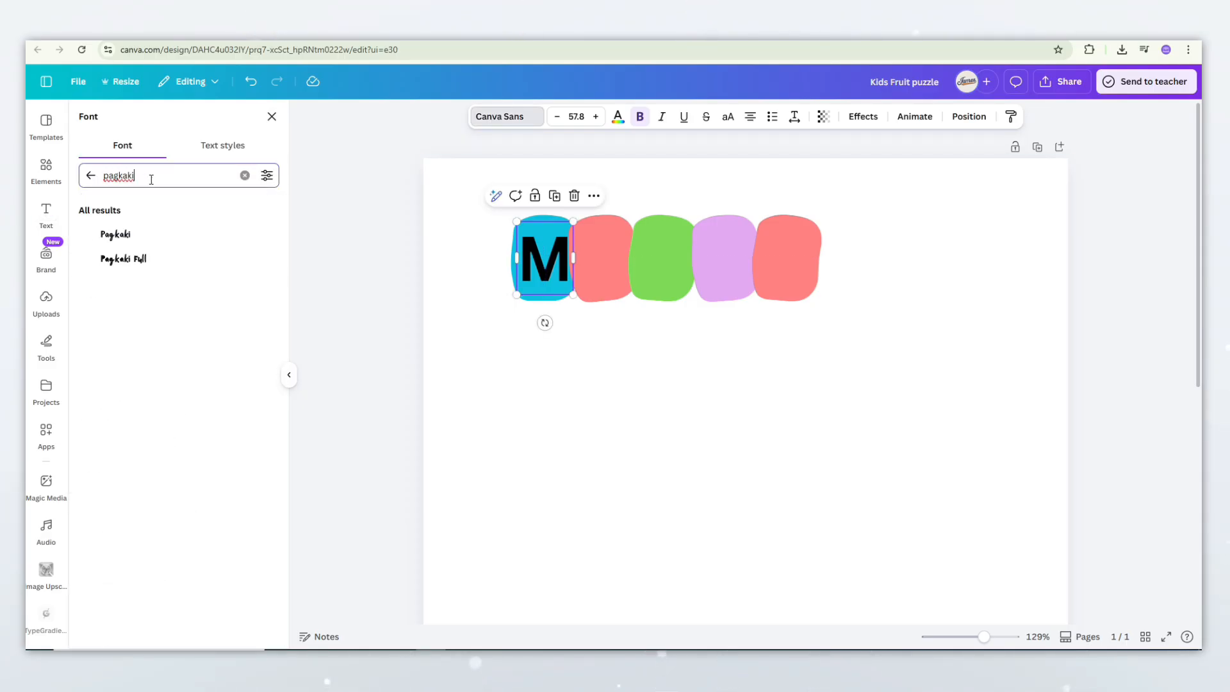
click(170, 233)
drag(572, 295, 591, 326)
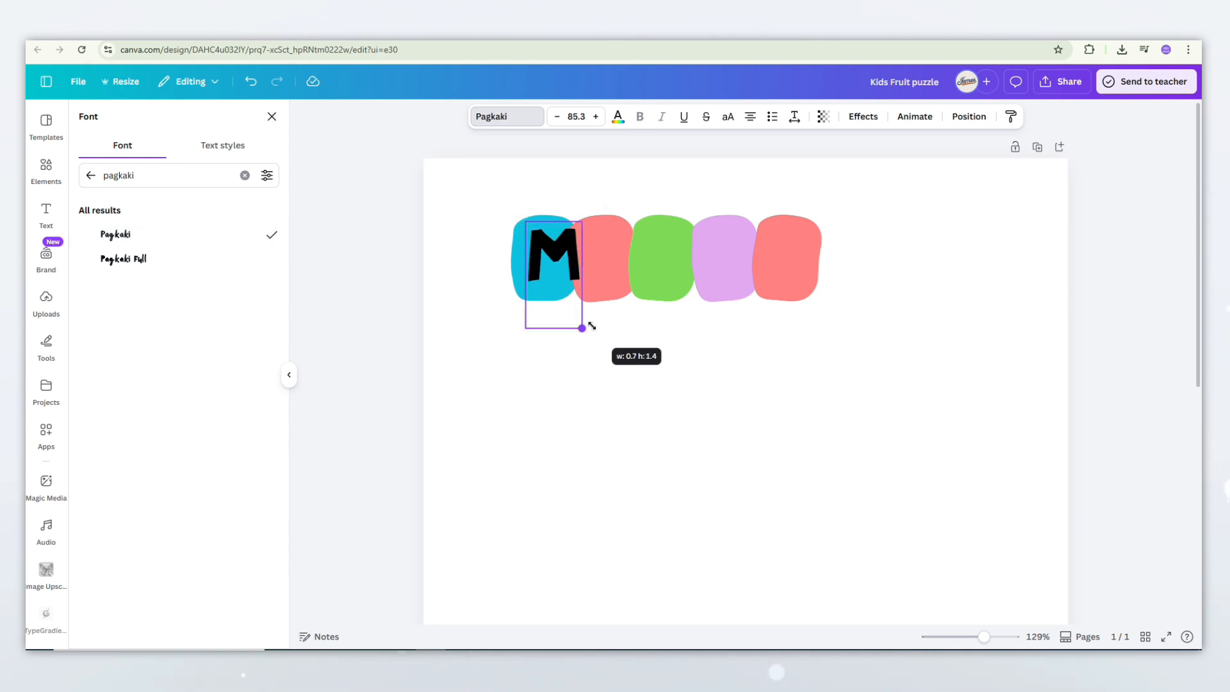
drag(549, 266, 539, 267)
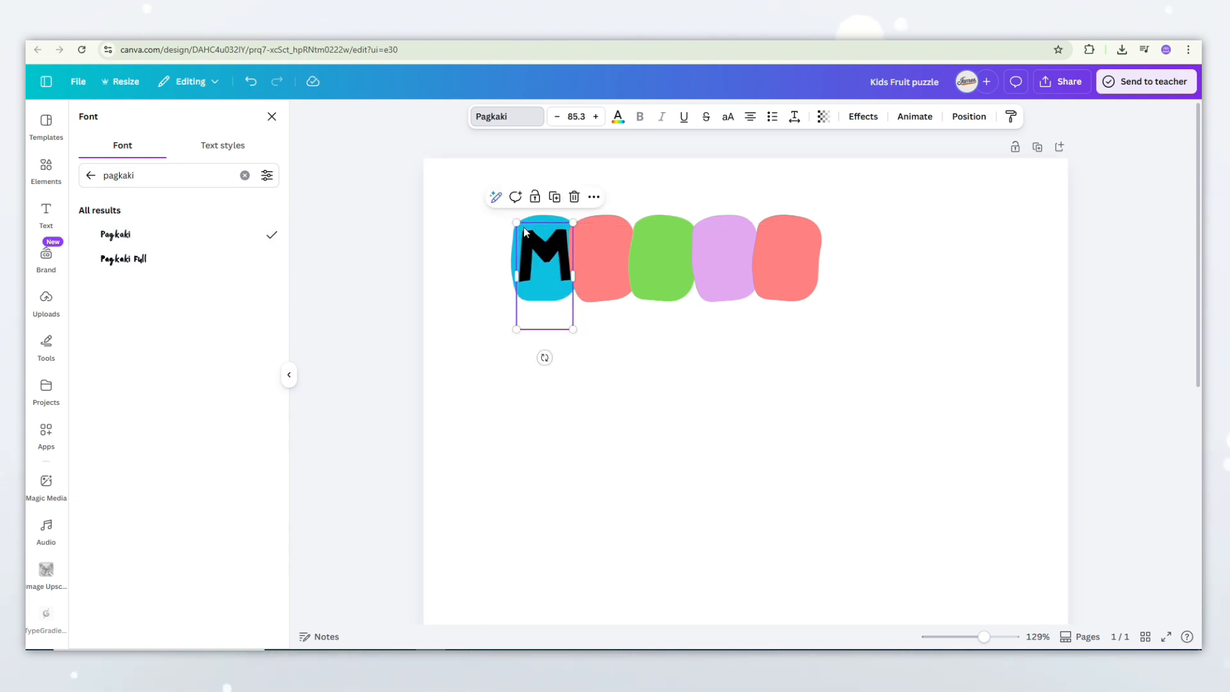
Change the letter M's text colour to white.
click(619, 116)
click(261, 207)
click(801, 406)
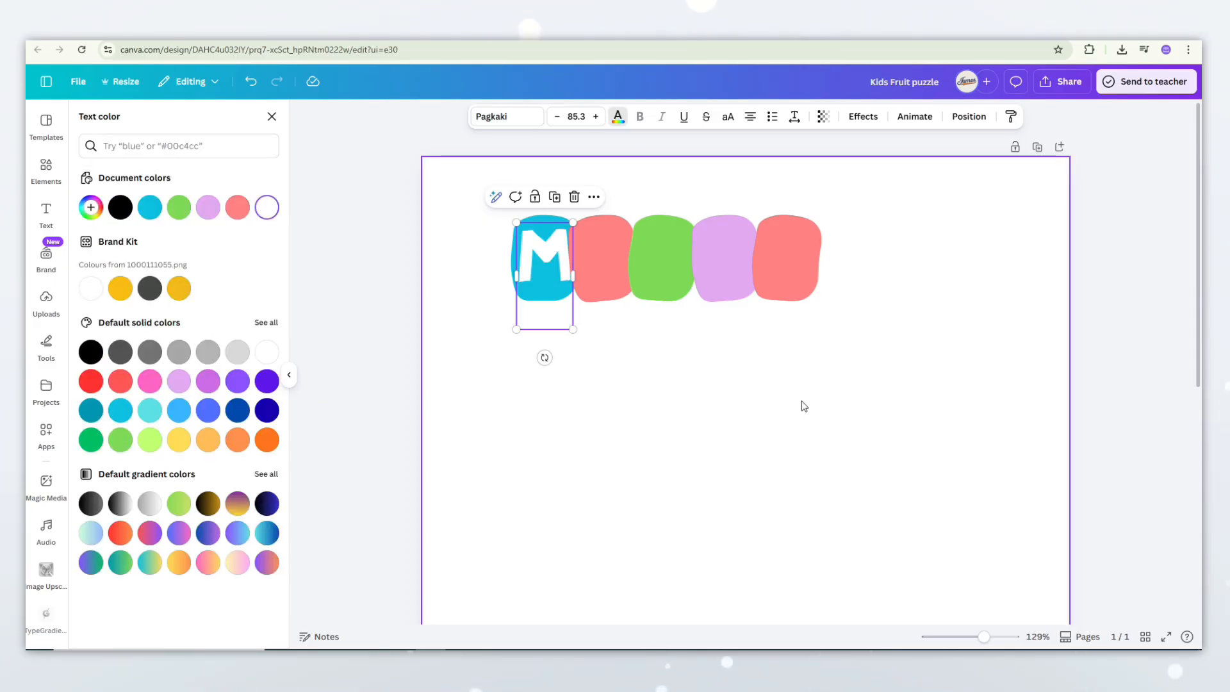
Copy the letter M onto the other four shapes and change the copies to A, T, C and H.
scroll(532, 255, up, 3)
drag(445, 248, 911, 283)
double_click(552, 247)
text(A)
double_click(689, 256)
text(T)
double_click(812, 257)
text(C)
double_click(920, 291)
text(H)
click(878, 428)
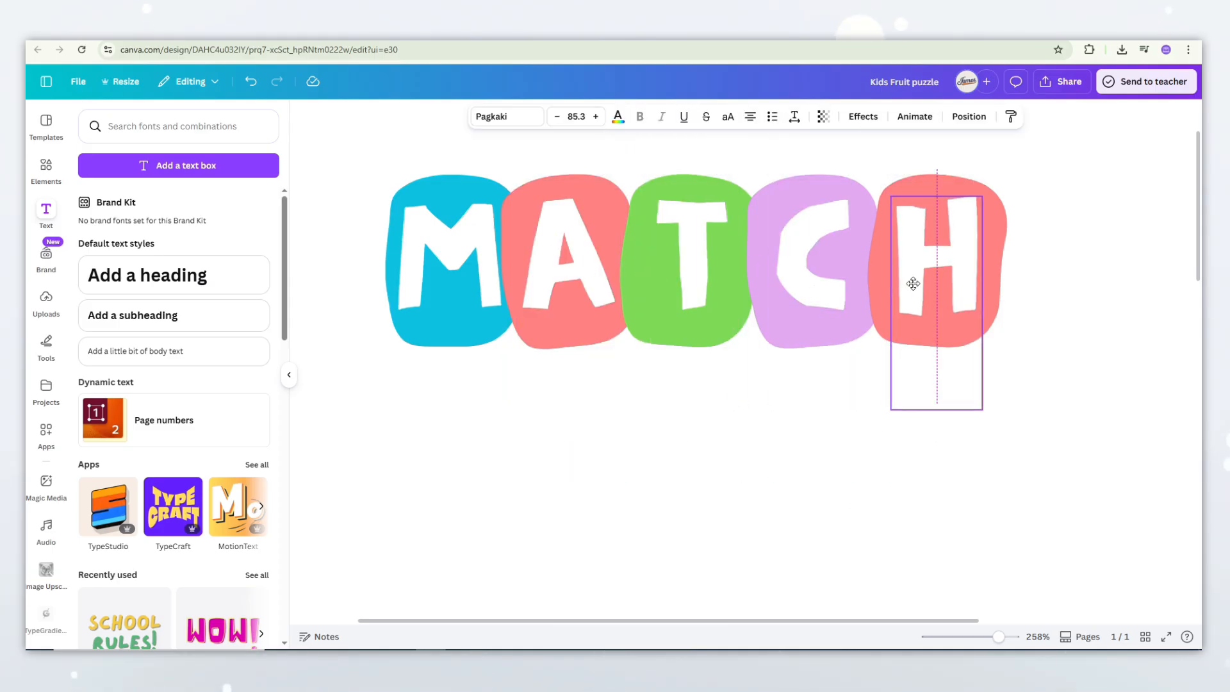
click(859, 352)
Recolour the shapes behind H and A to the default coral red.
scroll(859, 352, down, 3)
click(816, 267)
click(623, 116)
click(120, 382)
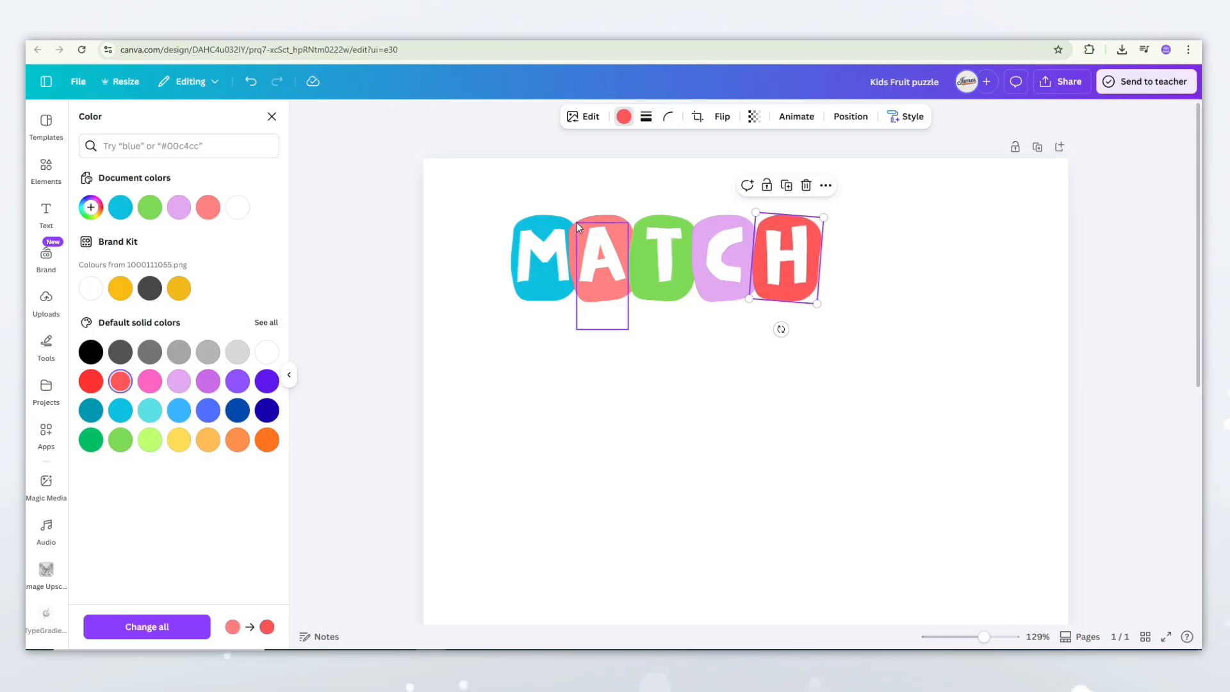
click(629, 269)
click(119, 381)
click(893, 417)
Select the whole MATCH word with its shapes and move it slightly to the left.
drag(874, 379, 515, 224)
drag(544, 259, 526, 260)
click(491, 344)
Copy the M and A letter tiles to the space after MATCH and change the copied A to E.
drag(457, 330, 573, 256)
drag(544, 269, 885, 269)
click(881, 349)
double_click(930, 272)
text(E)
Recolour the shapes behind the E and the C to the default medium purple.
click(956, 252)
click(623, 117)
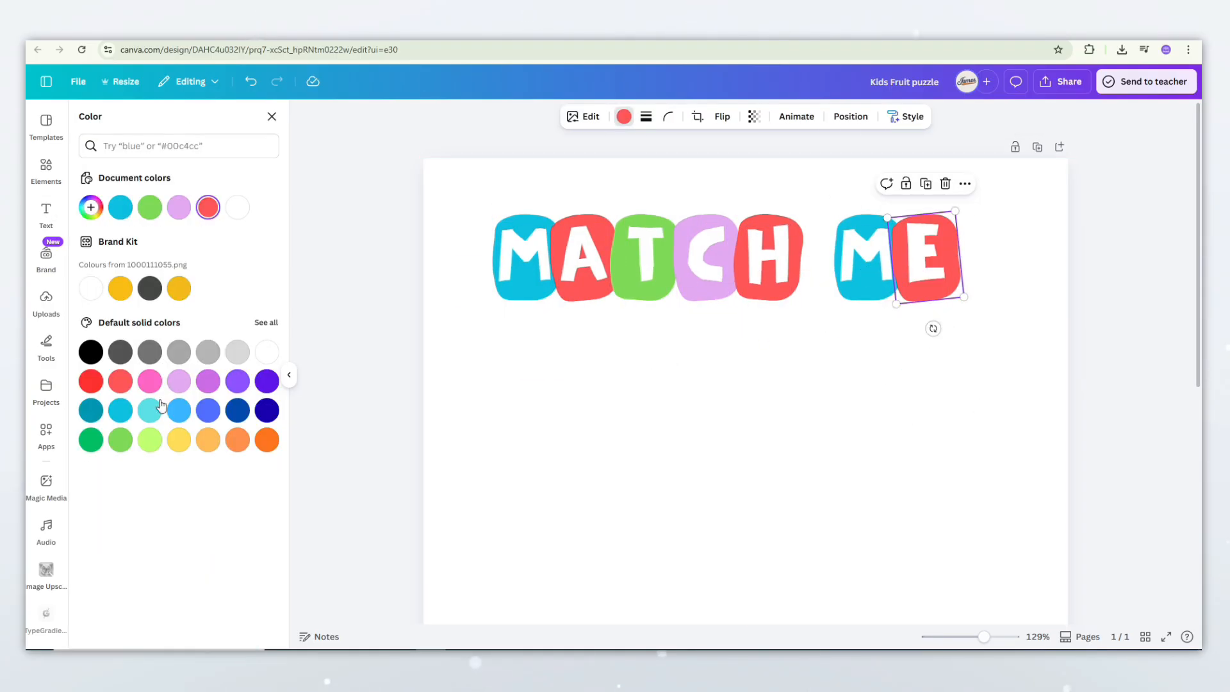
click(207, 382)
click(728, 256)
click(206, 383)
click(892, 346)
Select the entire MATCH ME title and centre it horizontally near the top of the page.
scroll(892, 320, down, 3)
drag(892, 300, 586, 186)
drag(636, 224, 643, 226)
click(786, 335)
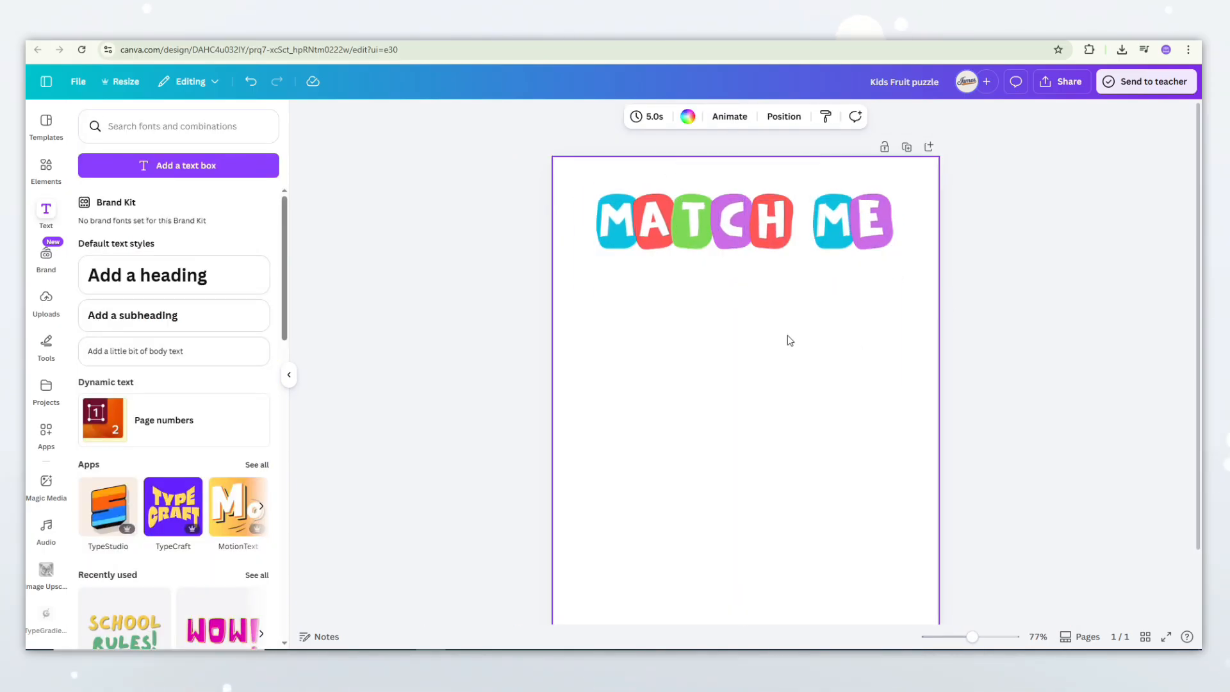
Add a heading reading "puzzle for kids" and place it below the MATCH ME title.
scroll(786, 336, down, 2)
scroll(786, 335, up, 1)
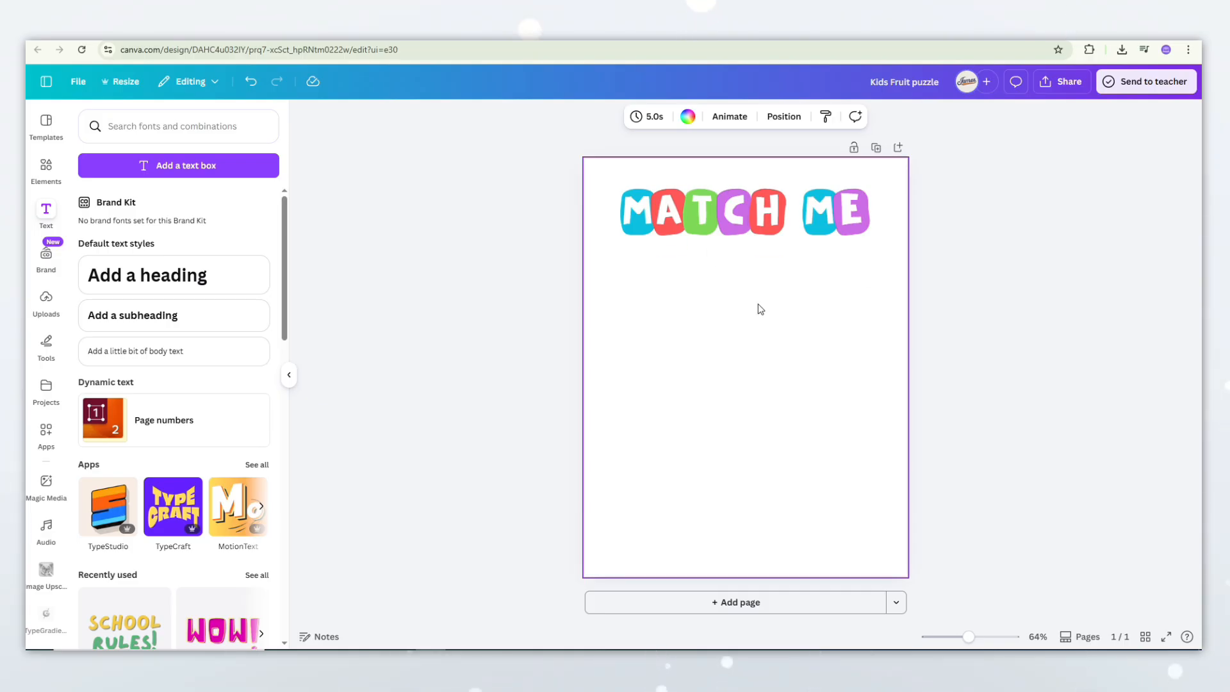
text(puzzle for kids)
drag(730, 373, 731, 298)
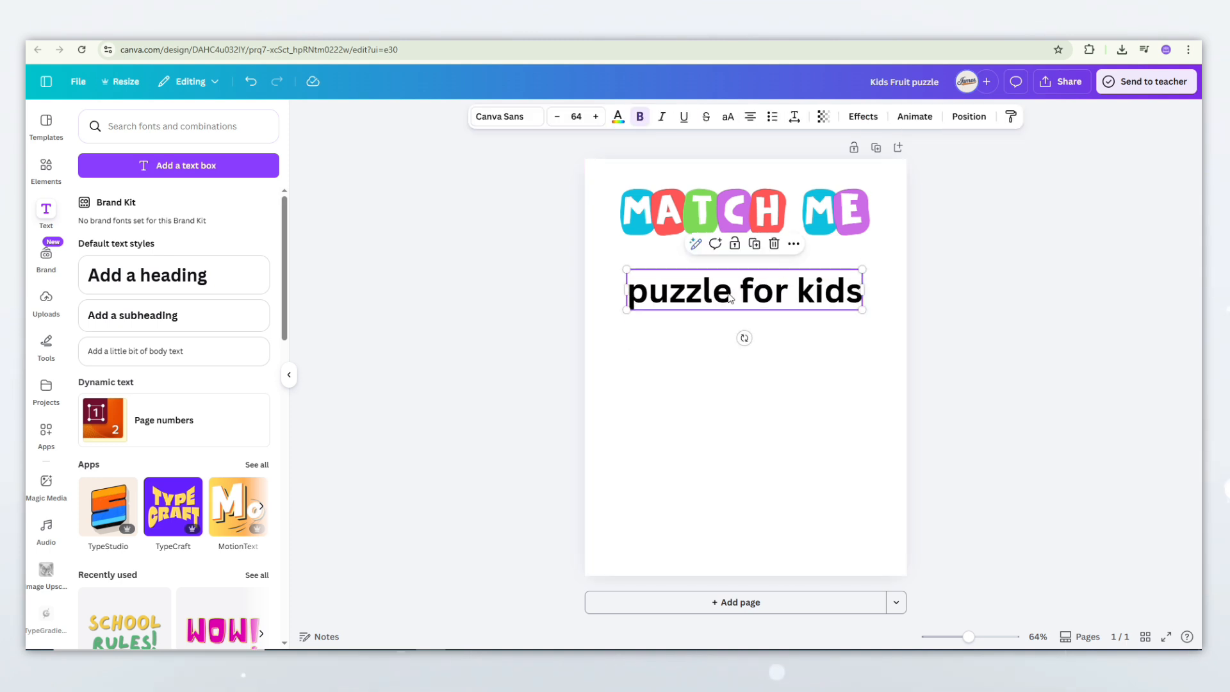
Search the fonts for "pacific" and set the "puzzle for kids" subtitle in Pacifico.
click(487, 116)
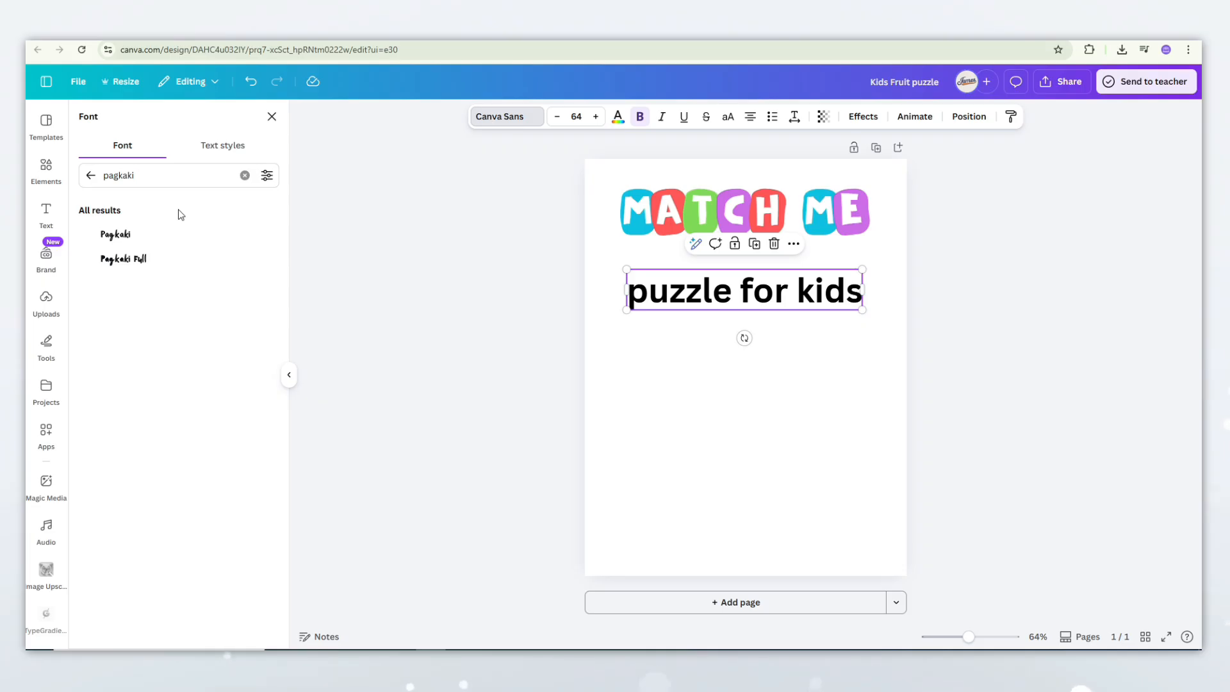
text(paci)
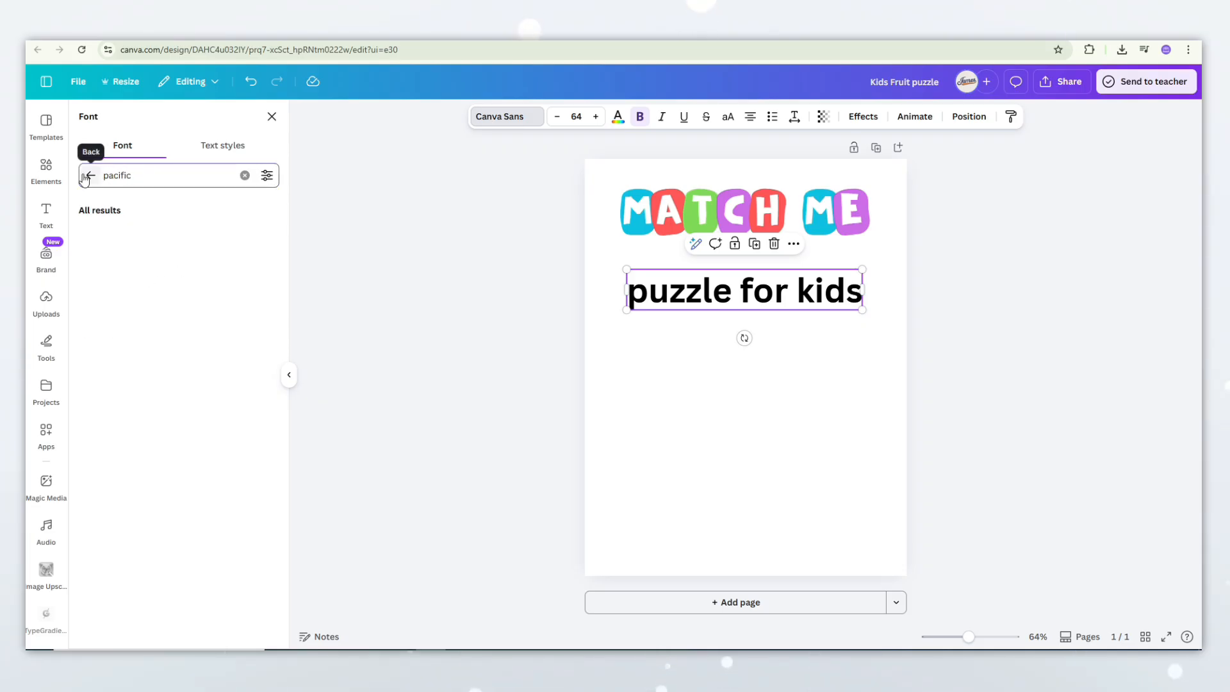
text(fic)
click(119, 234)
click(771, 416)
Move the subtitle up just beneath the title and colour it with the first golden yellow of the Brand Kit.
drag(730, 303, 726, 276)
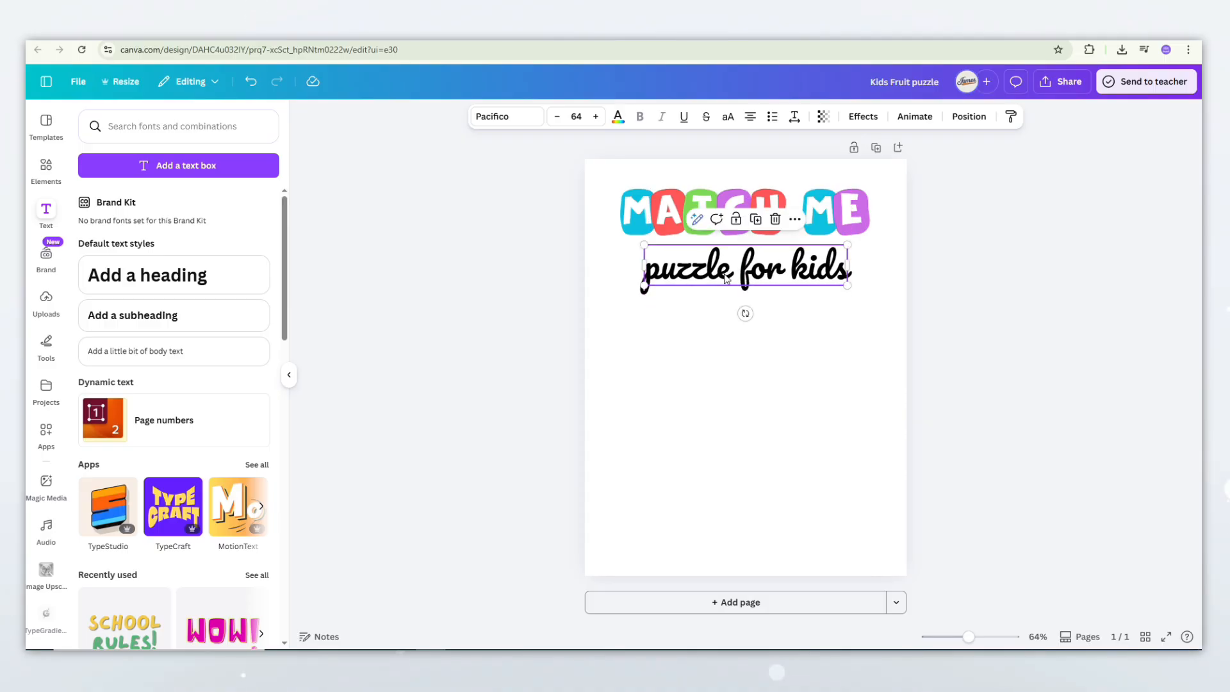
click(619, 122)
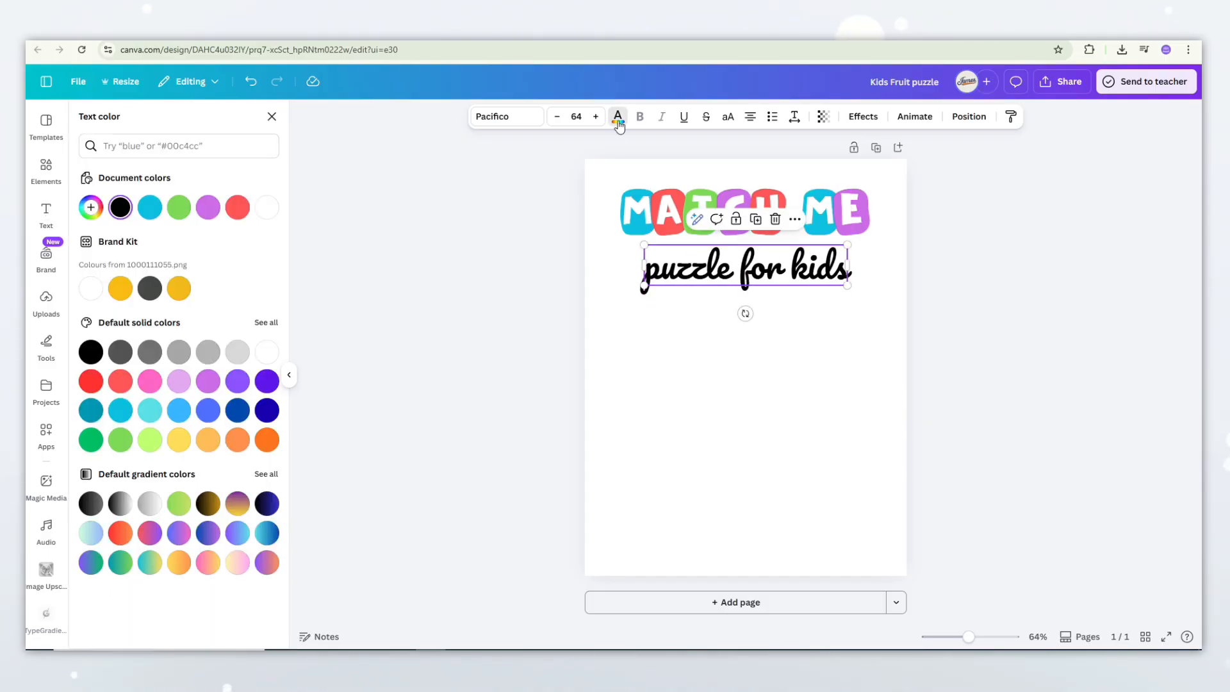
click(120, 288)
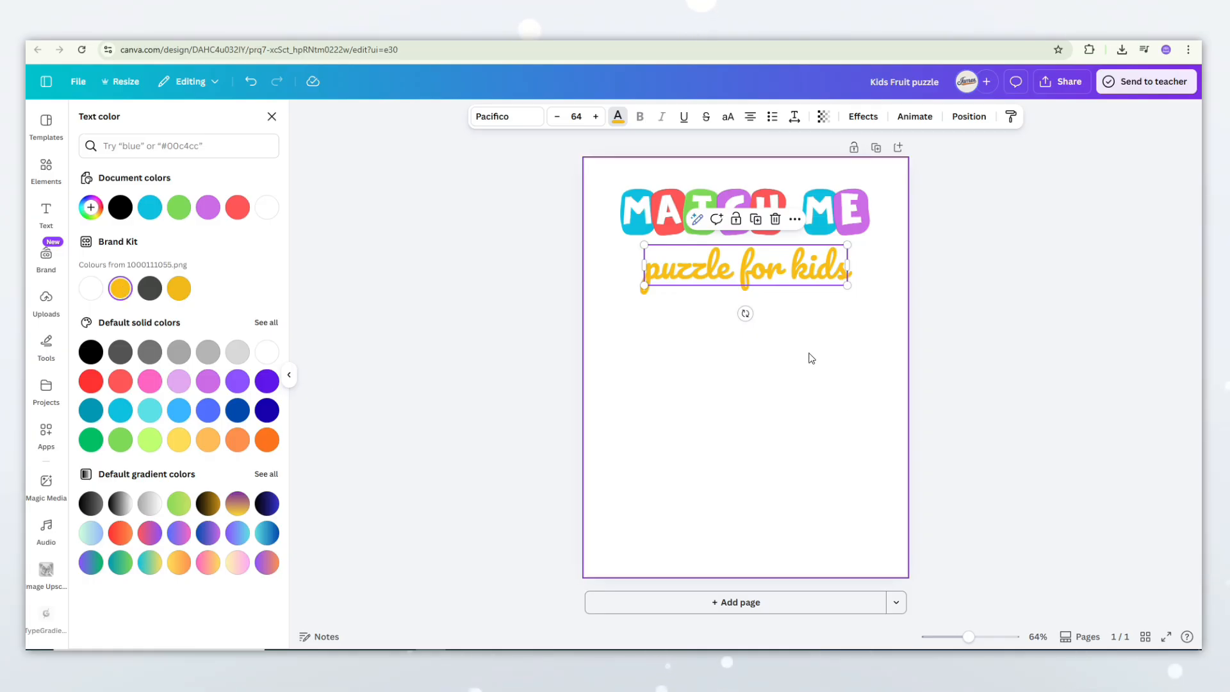
Apply a curve of 17 to the "puzzle for kids" subtitle and capitalise its first letter.
click(863, 117)
click(160, 550)
drag(162, 618, 143, 619)
click(660, 269)
drag(662, 270, 650, 270)
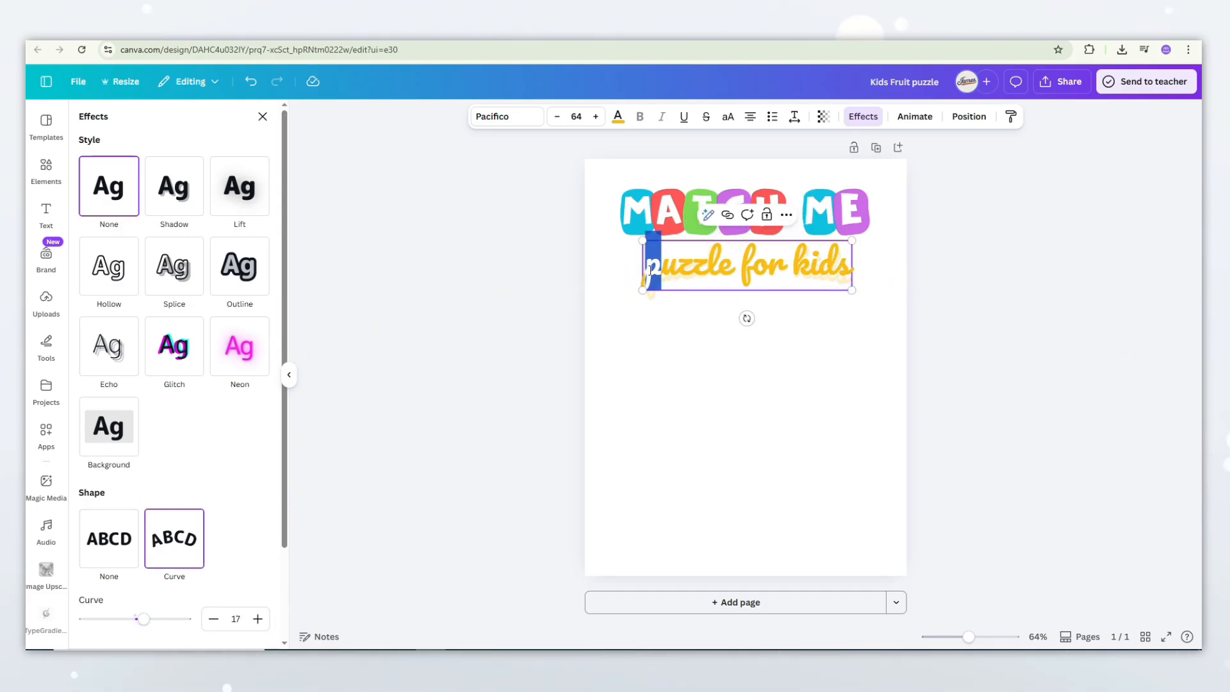
text(P)
click(802, 420)
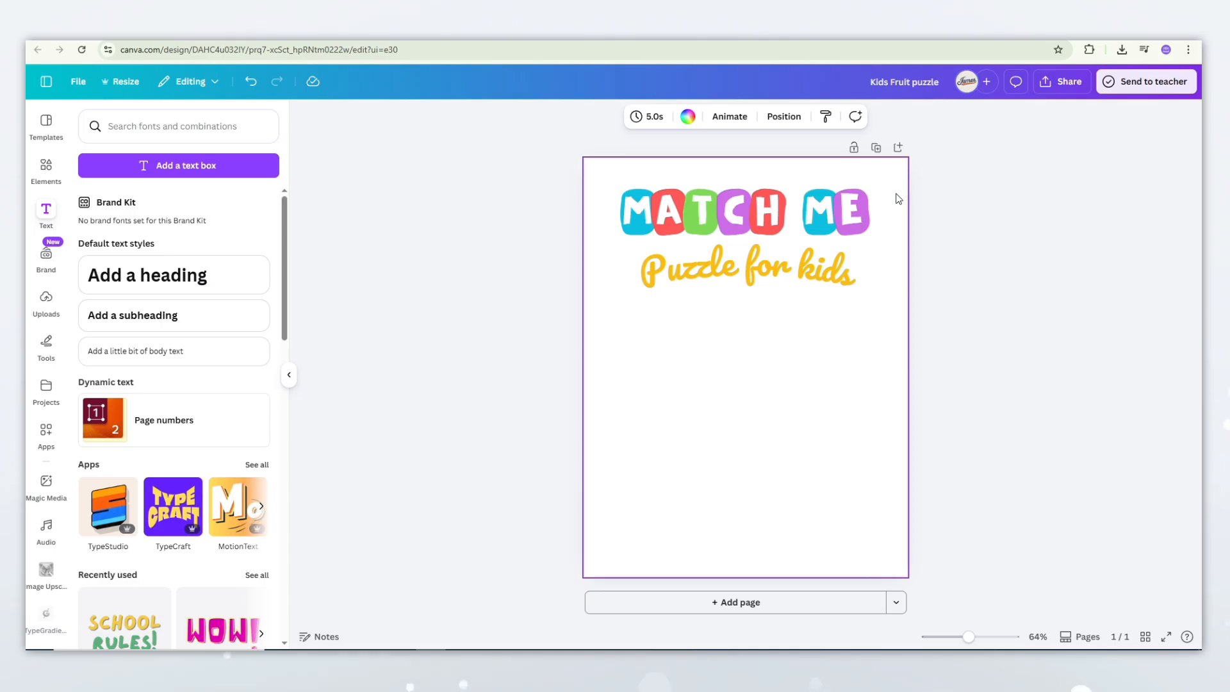
Shift the curved subtitle slightly so it sits centred just beneath the MATCH ME title.
ctrl+scroll(899, 199, up, 5)
click(959, 240)
drag(964, 329, 946, 338)
click(1027, 352)
ctrl+scroll(1027, 352, down, 5)
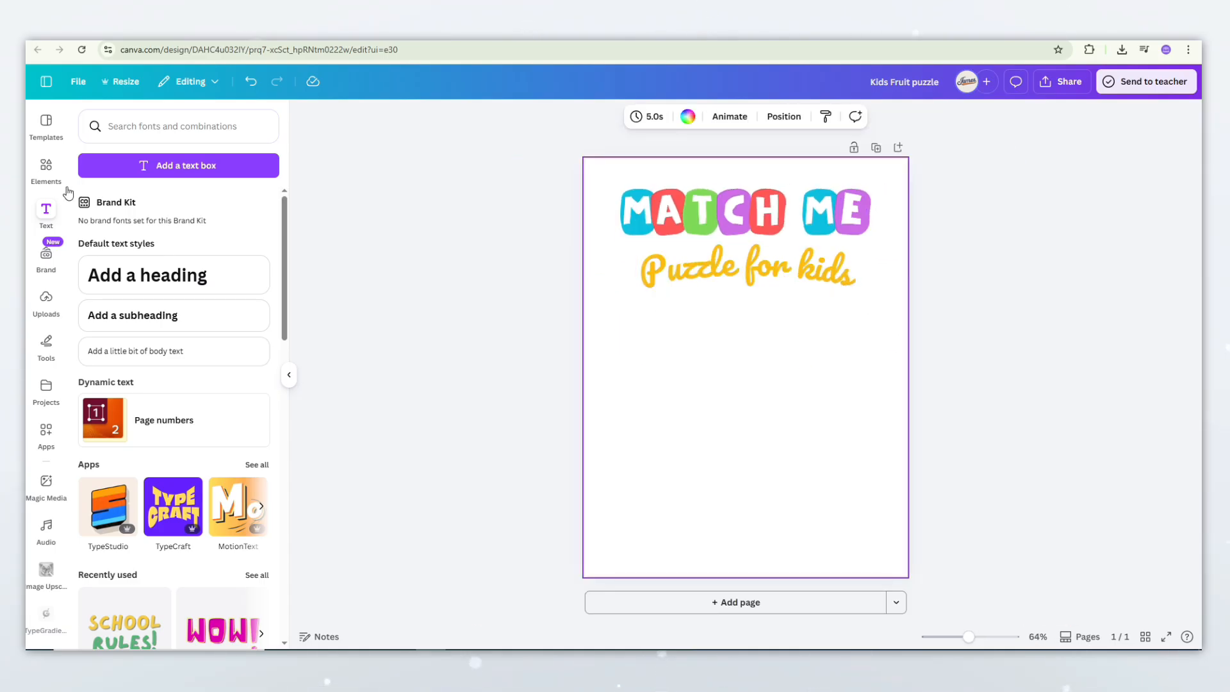
Search the elements for "line", add the pink brush-stroke line and place it directly under the subtitle.
click(47, 165)
click(75, 127)
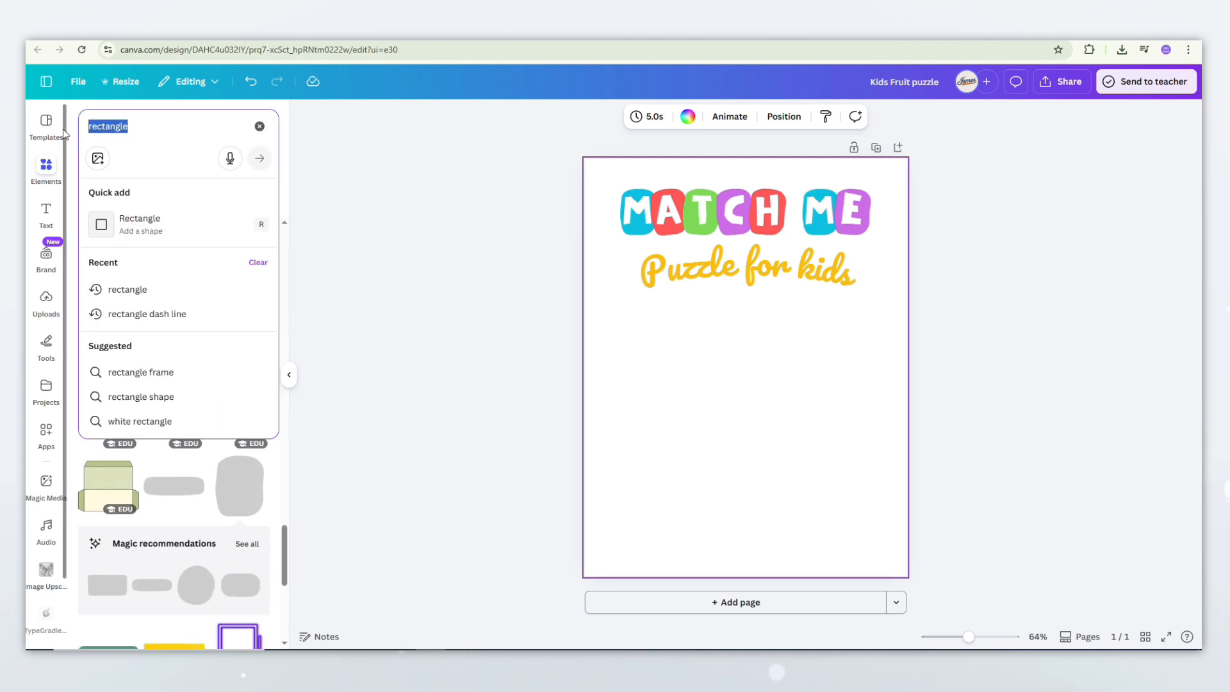
text(line)
key(Return)
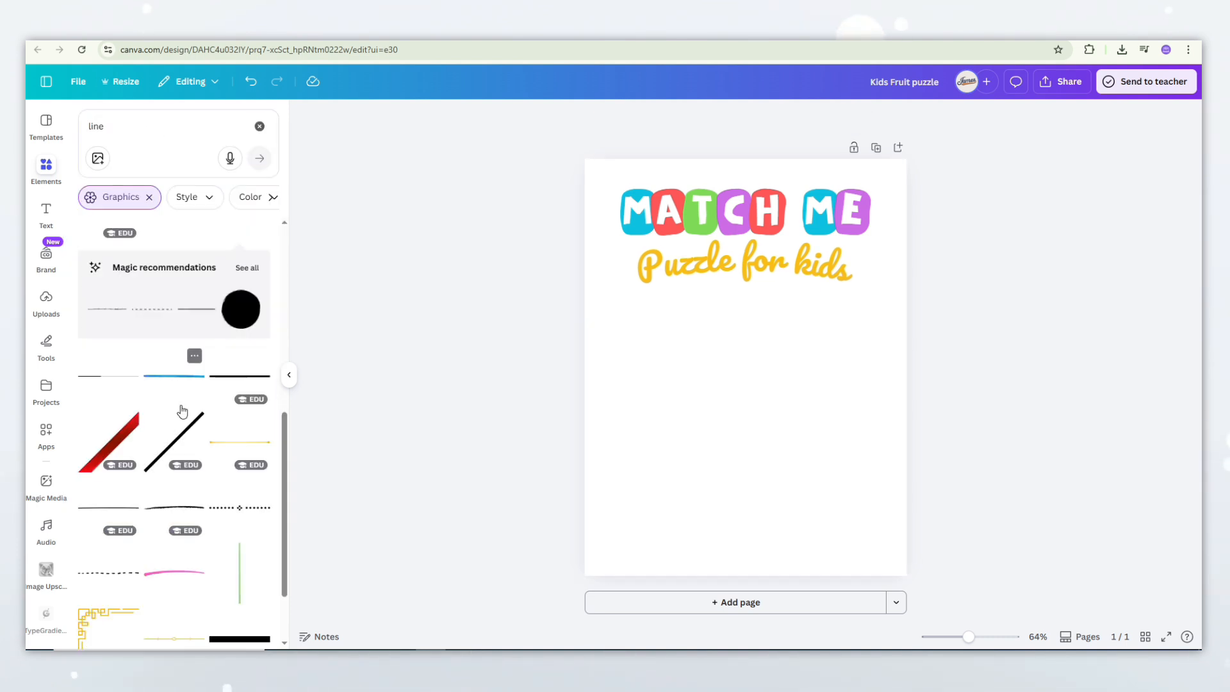
click(162, 585)
drag(742, 367, 741, 288)
click(769, 390)
Recolour the underline stroke with the dark grey of the Brand Kit and settle its position under the subtitle.
click(689, 291)
click(623, 118)
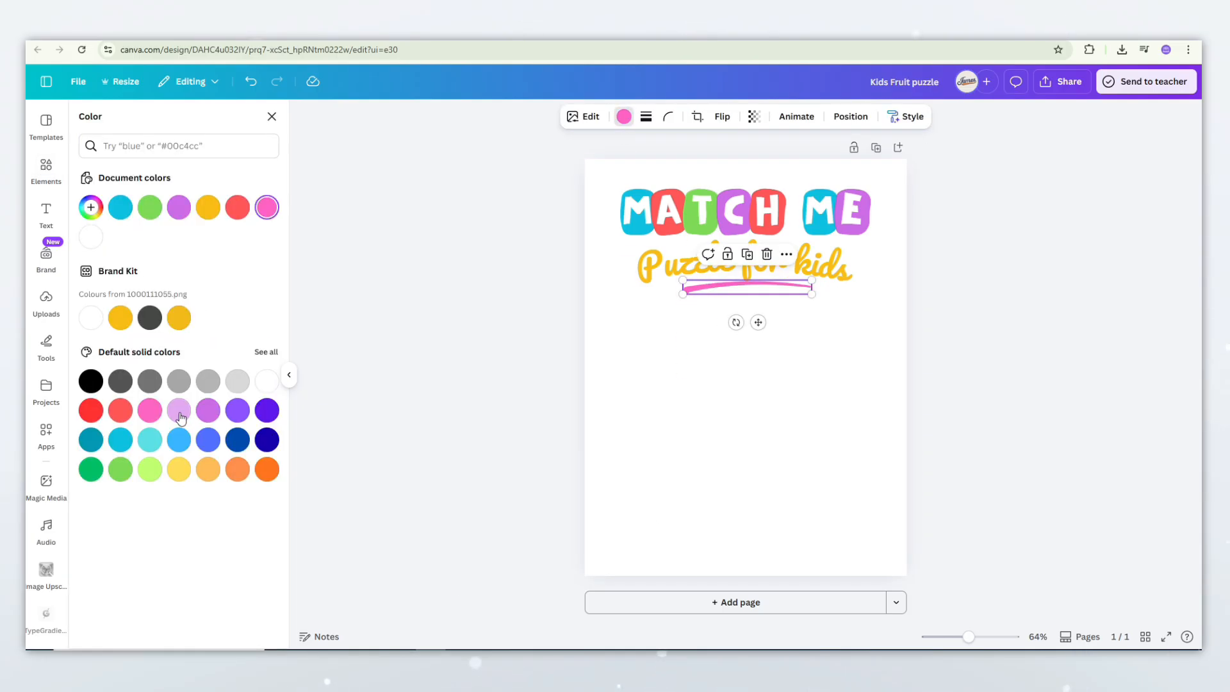
click(149, 317)
click(748, 406)
drag(787, 290, 788, 290)
Scale down the title, subtitle and underline together and centre them horizontally near the page's upper edge.
drag(896, 350, 533, 153)
drag(618, 185, 636, 193)
drag(660, 228, 654, 218)
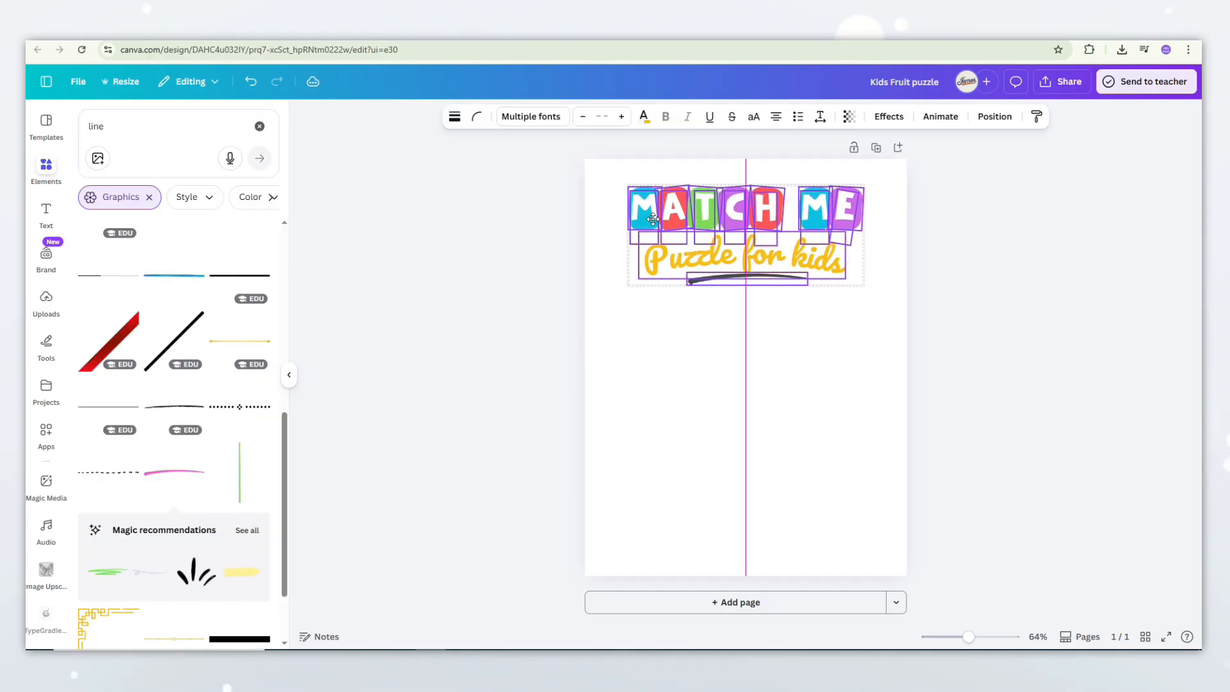
click(690, 369)
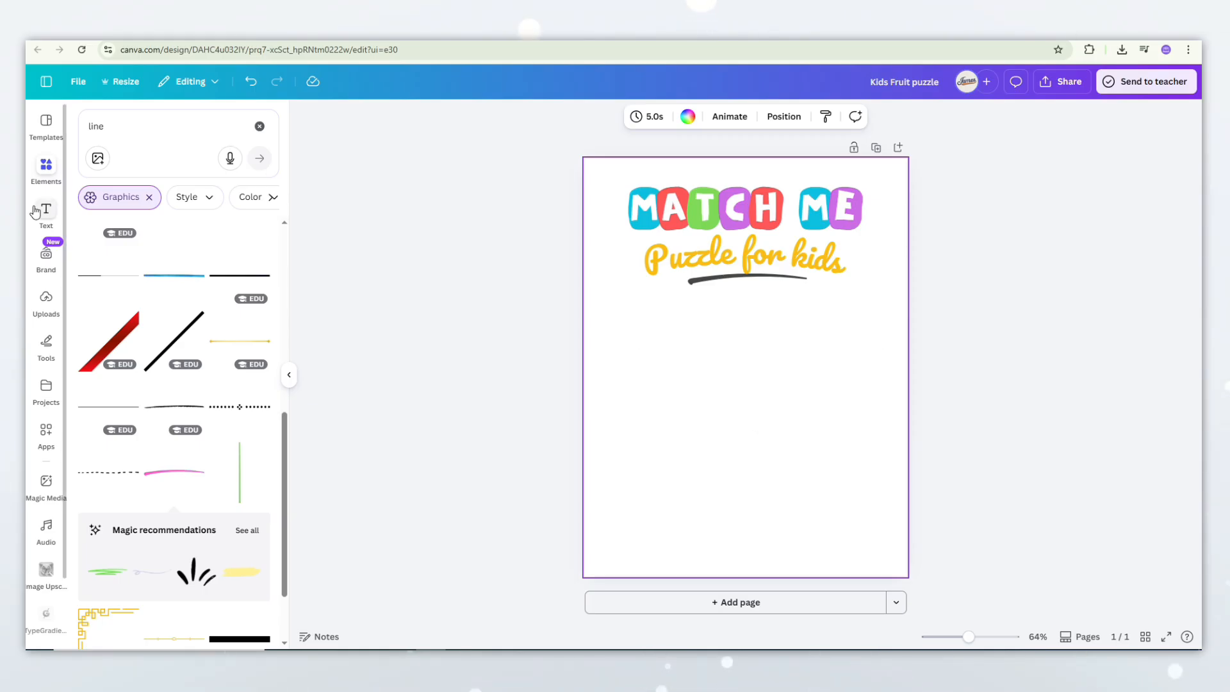
Add a rounded square shape and size it into a wide box on the left half of the page below the heading.
click(260, 127)
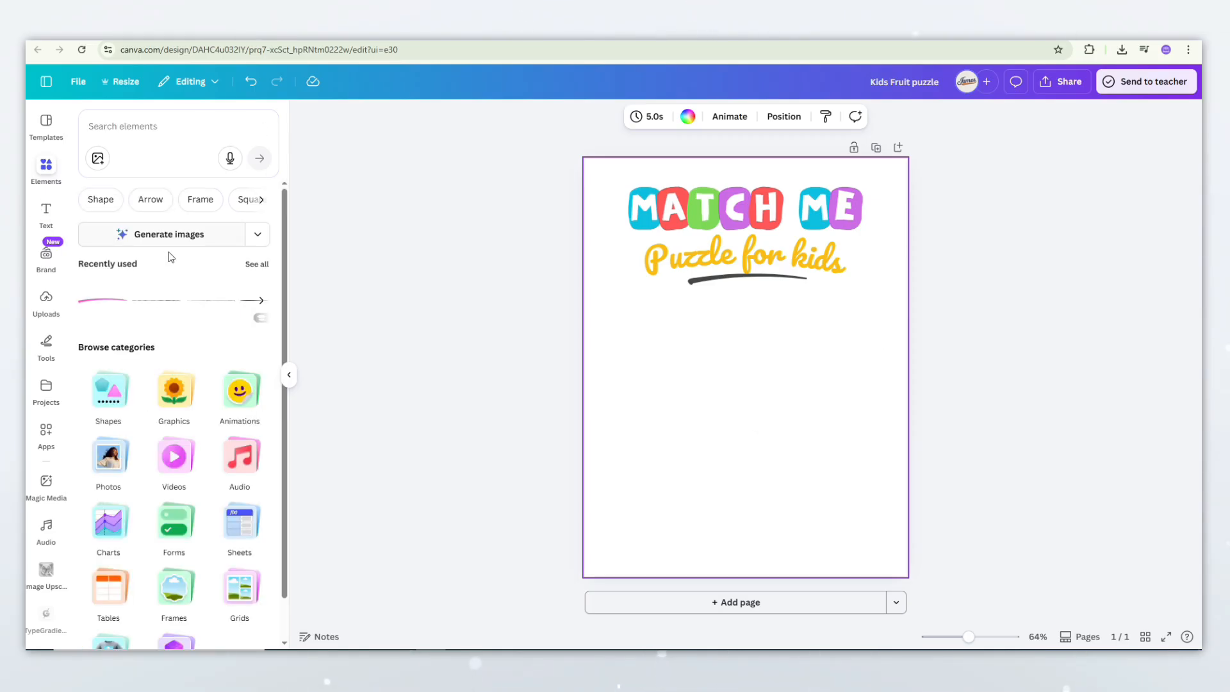
click(109, 410)
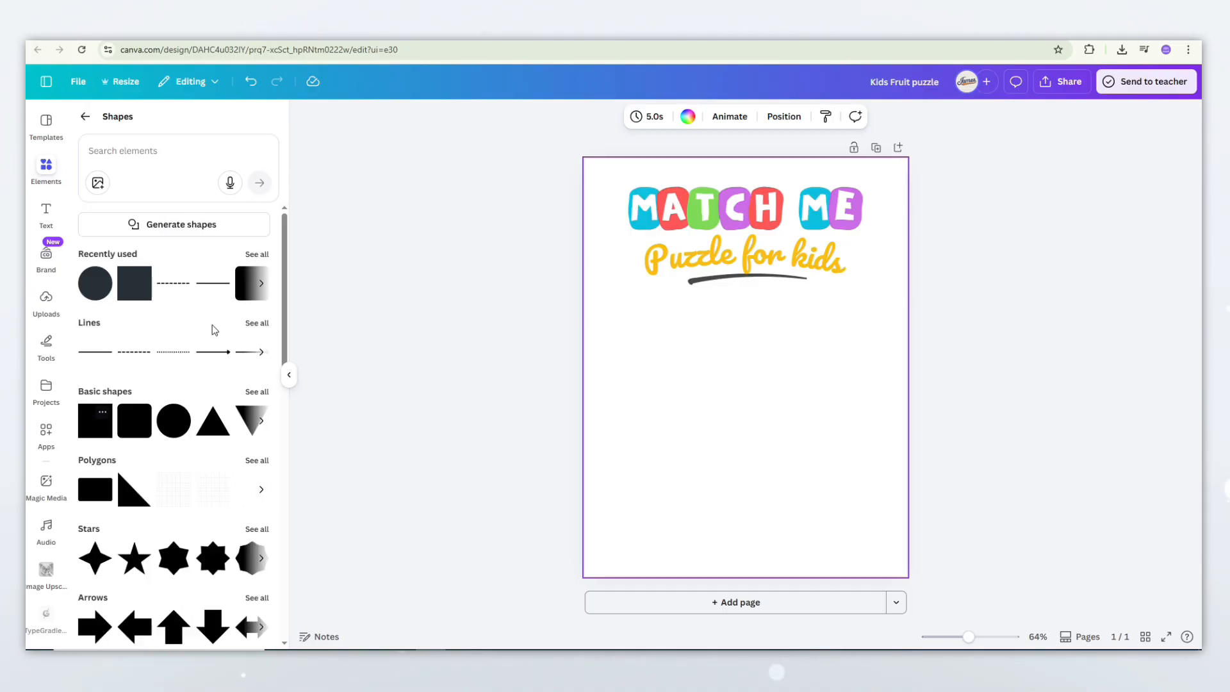
drag(738, 381, 647, 387)
mouse_move(705, 375)
mouse_down()
mouse_move(734, 375)
mouse_move(724, 377)
mouse_up()
click(832, 469)
Give the box a thin solid black outline with no fill and set its corner rounding to 14.
click(674, 396)
click(517, 118)
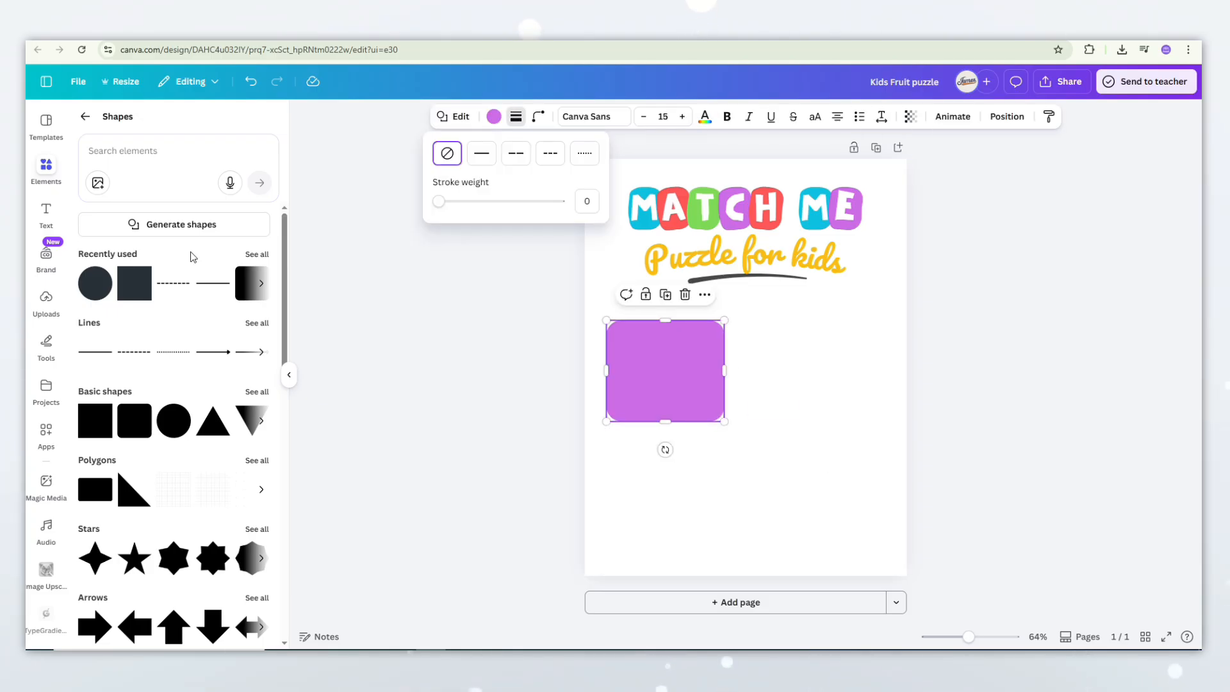
click(441, 204)
click(482, 118)
click(120, 207)
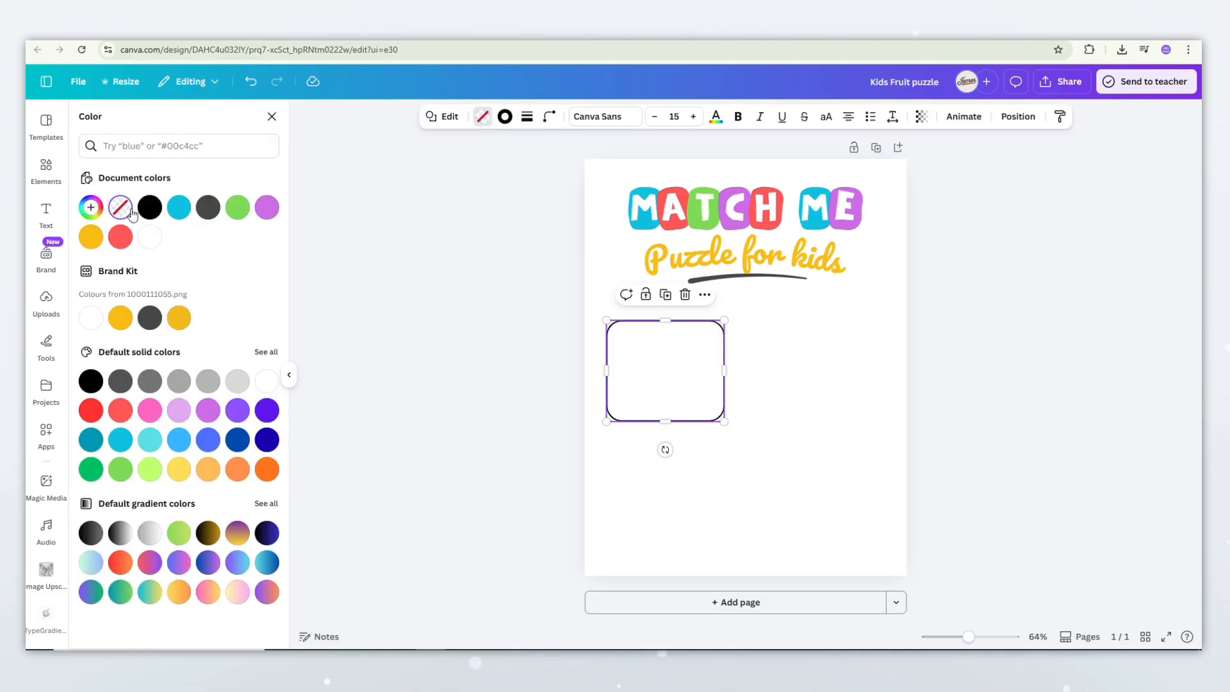
click(549, 116)
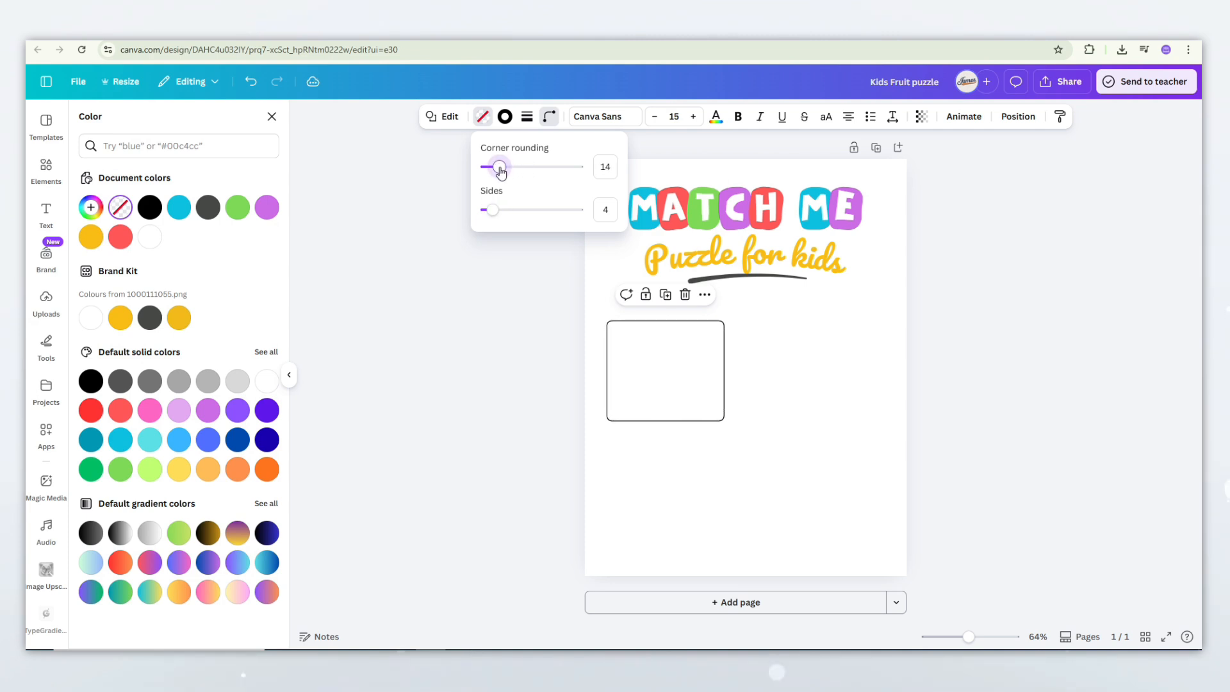
Enlarge the outlined box slightly and stack a duplicate below it with a small gap between them.
drag(665, 422, 665, 426)
drag(724, 377, 728, 377)
key(ctrl+d)
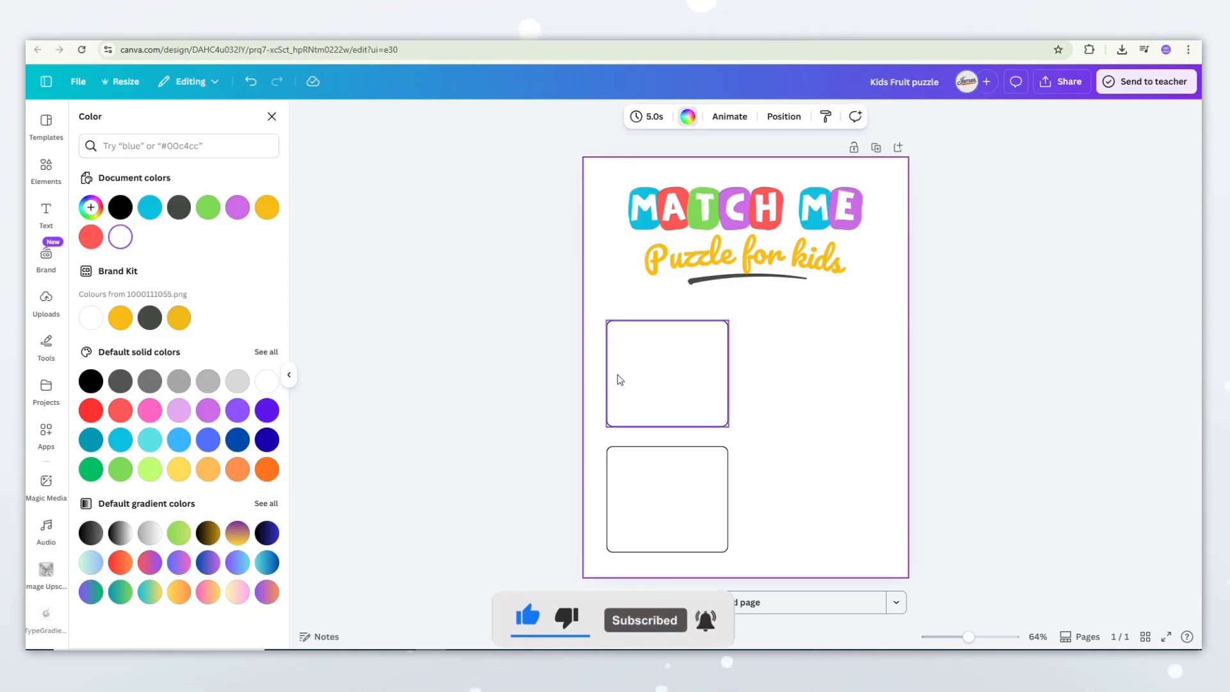
drag(617, 379, 618, 370)
Duplicate the two stacked boxes to the right, forming a two-by-two grid.
drag(834, 361, 650, 510)
alt+drag(676, 378, 825, 374)
click(521, 329)
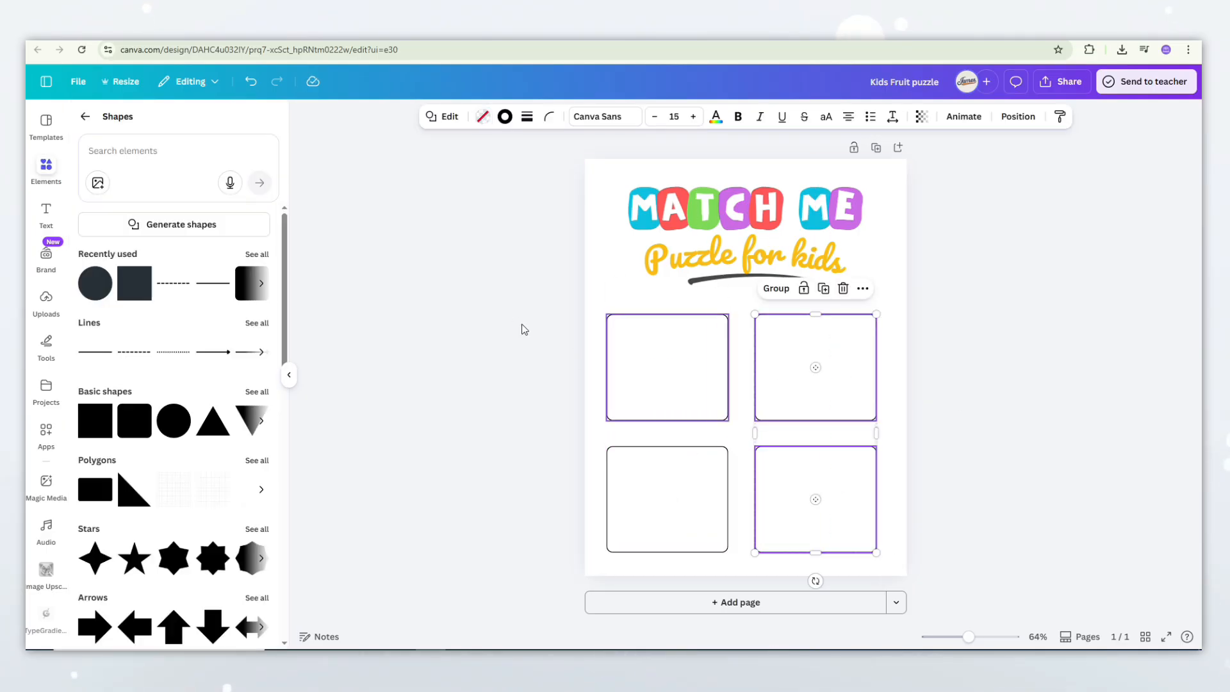
Nudge the two left boxes four steps to the right and shift all four boxes up a little.
drag(542, 344, 722, 538)
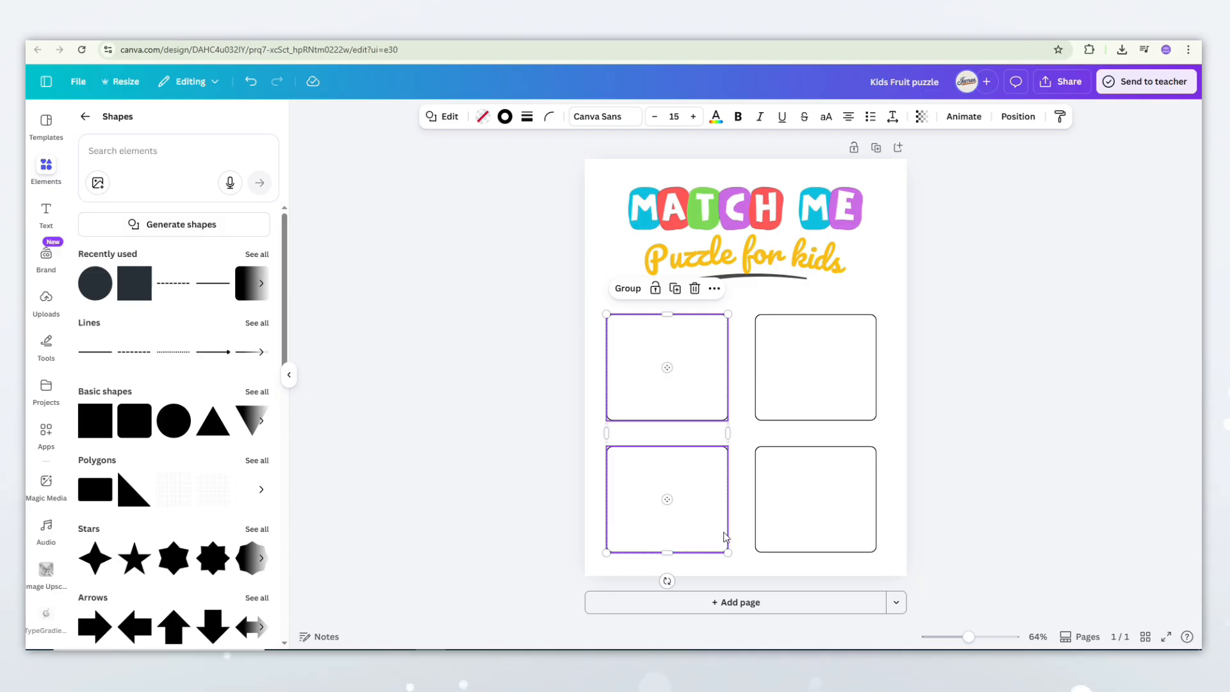
key(Right)
key(Right)
key(Right)
key(Right)
drag(999, 573, 559, 359)
key(shift+Up)
Nudge the whole heading up five steps and the four boxes down three steps.
drag(941, 200, 631, 279)
key(Up)
key(Up)
key(Up)
key(Up)
key(Up)
drag(1000, 379, 645, 498)
key(Down)
key(Down)
key(Down)
Add a blank second page and search the elements for "apple".
click(773, 607)
click(773, 607)
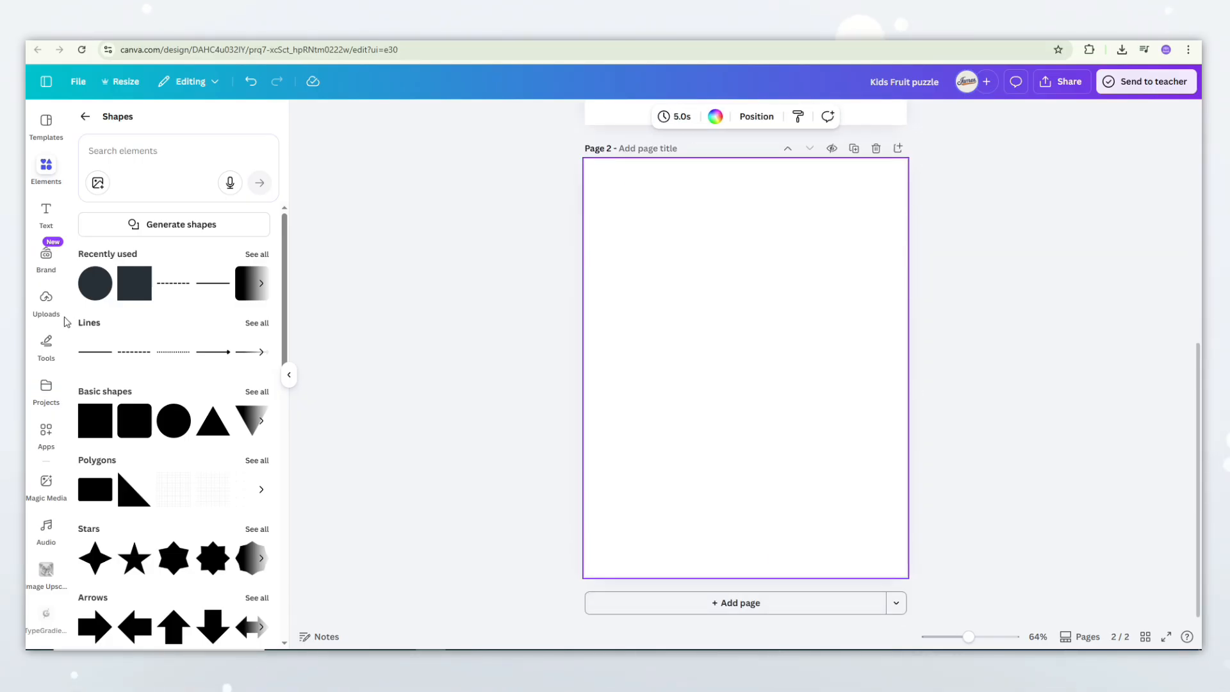
click(86, 118)
click(144, 129)
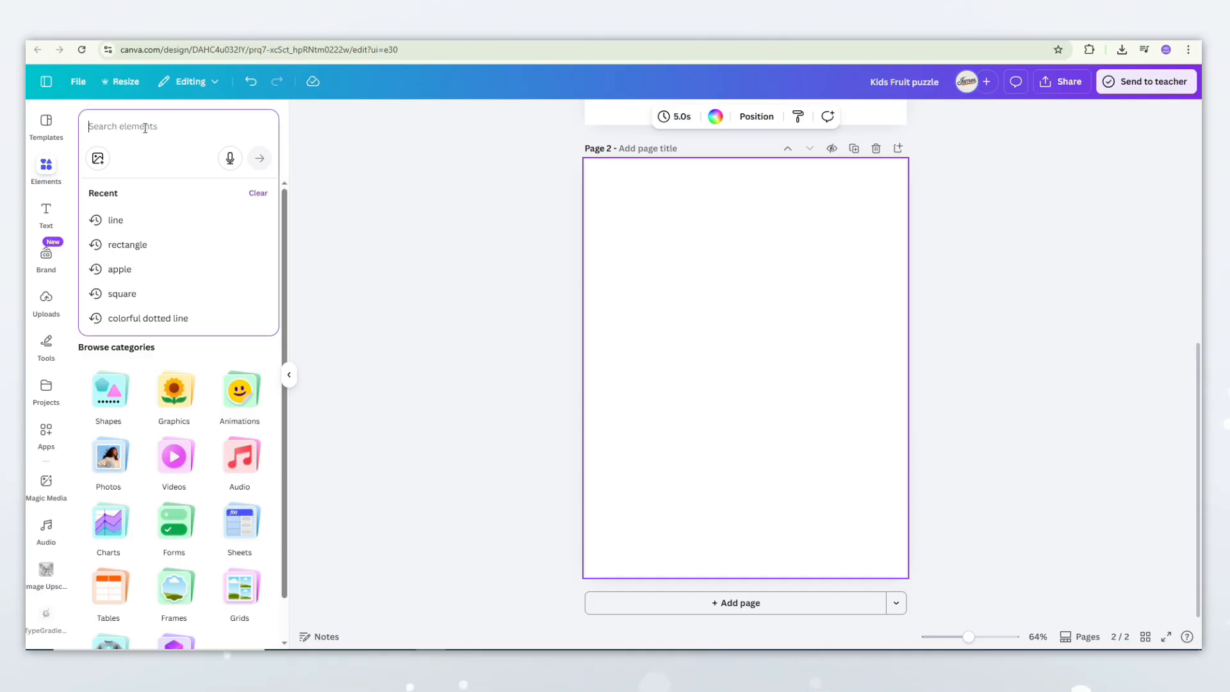
text(apple)
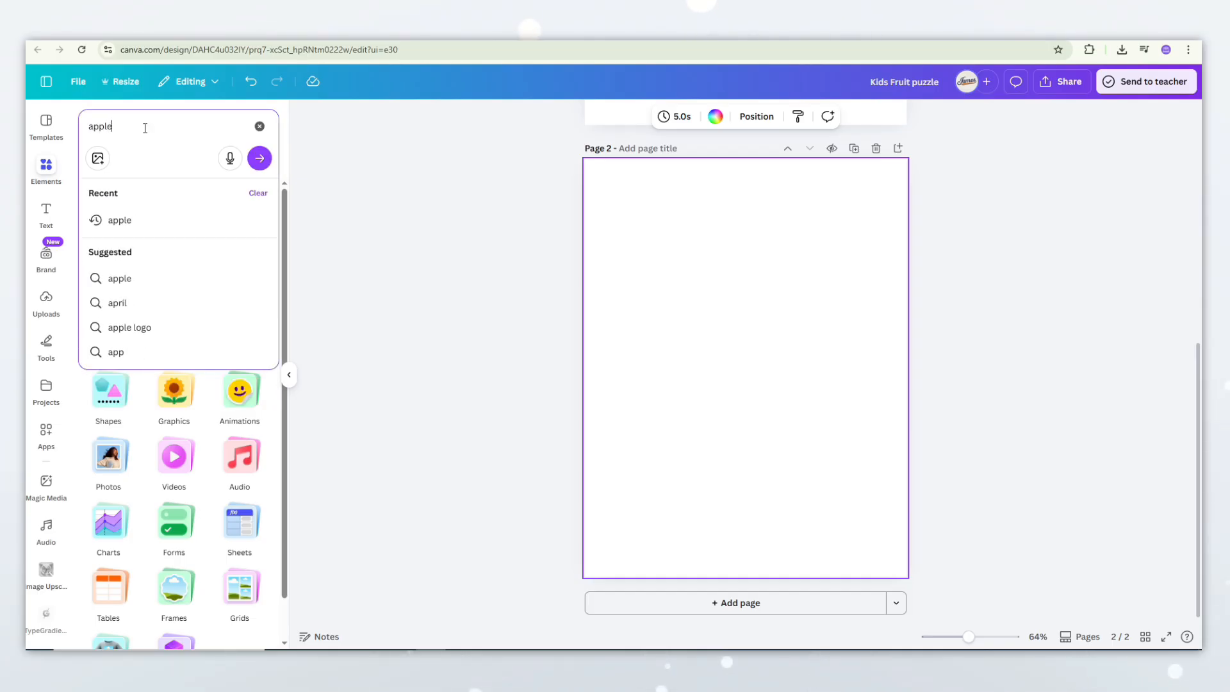
key(Return)
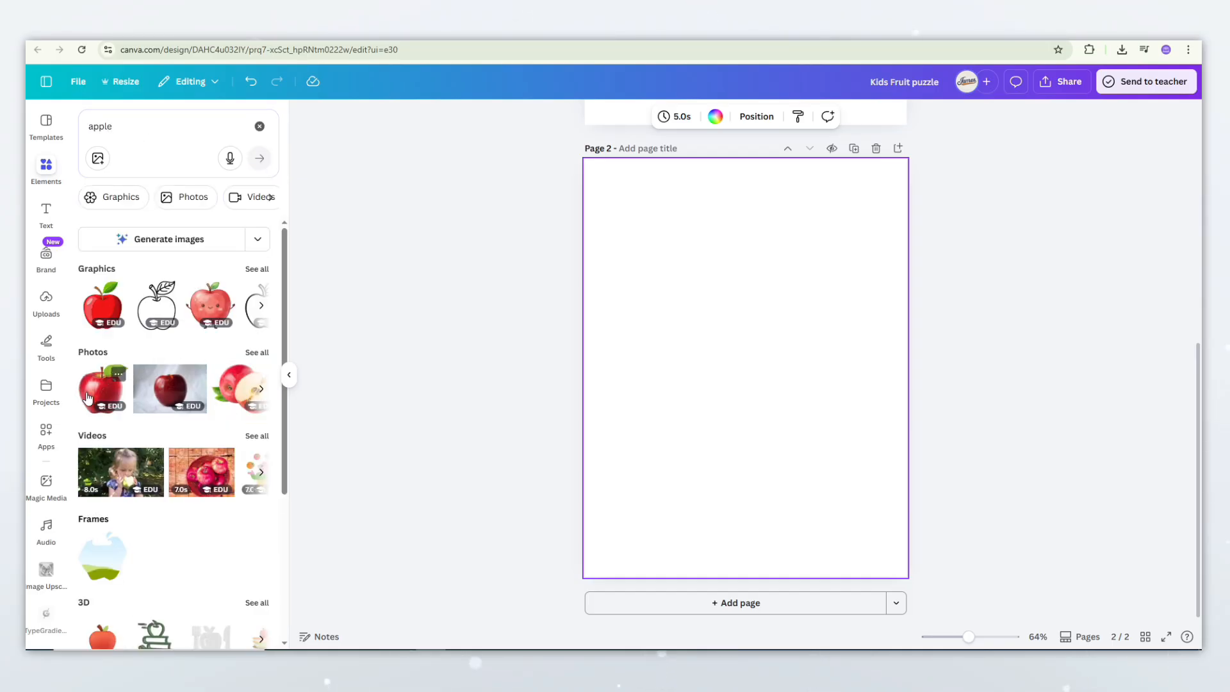
Insert the photo of the red apple with a green leaf on page 2 and move it up slightly.
click(98, 397)
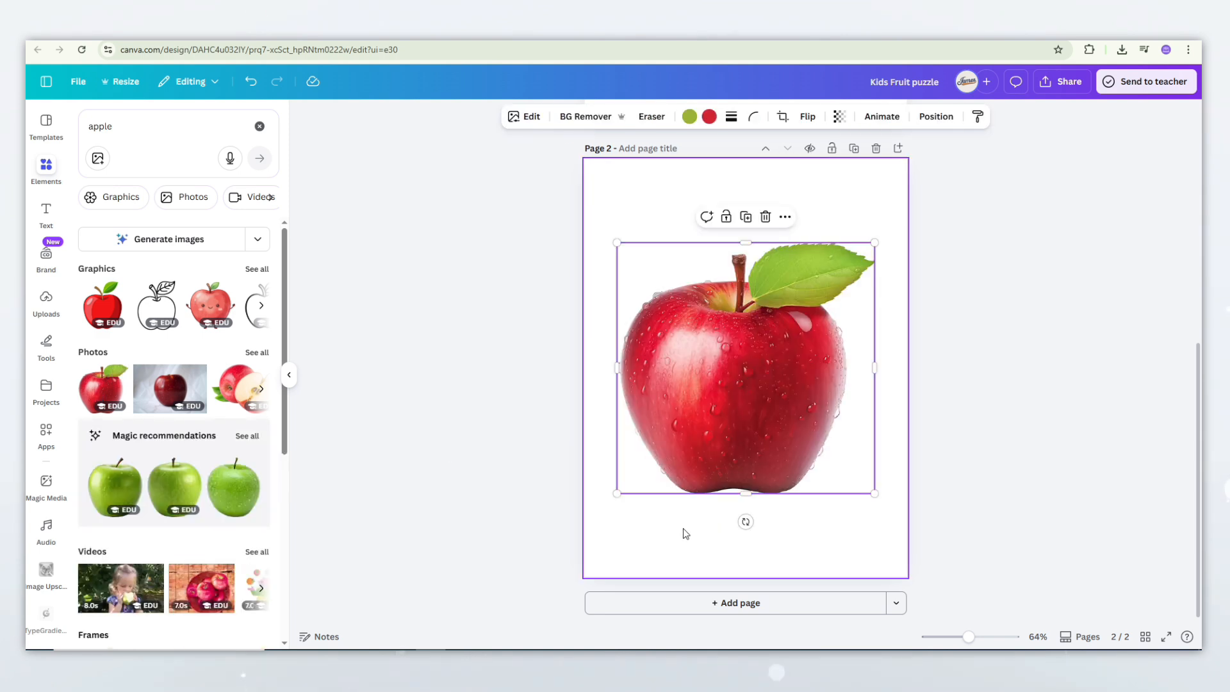
mouse_move(765, 374)
mouse_down()
mouse_move(771, 365)
mouse_move(761, 370)
mouse_up()
click(882, 510)
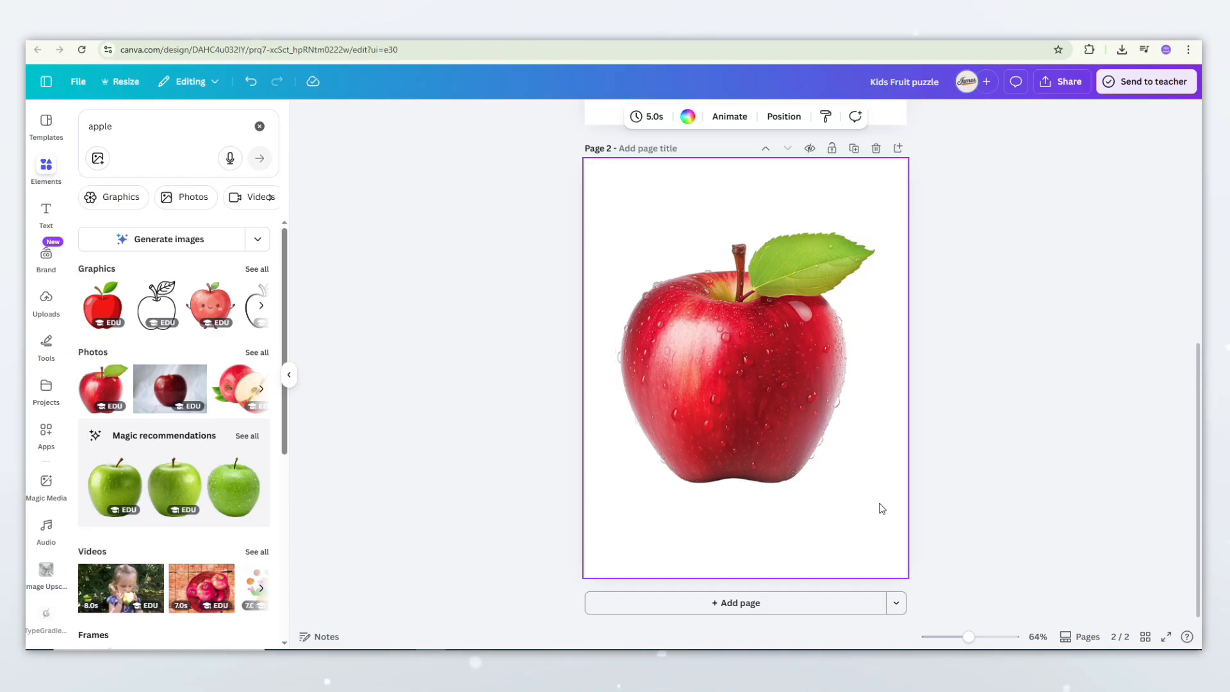
Show the rulers, place a vertical guide through the middle of the apple, and duplicate page 2.
key(shift+r)
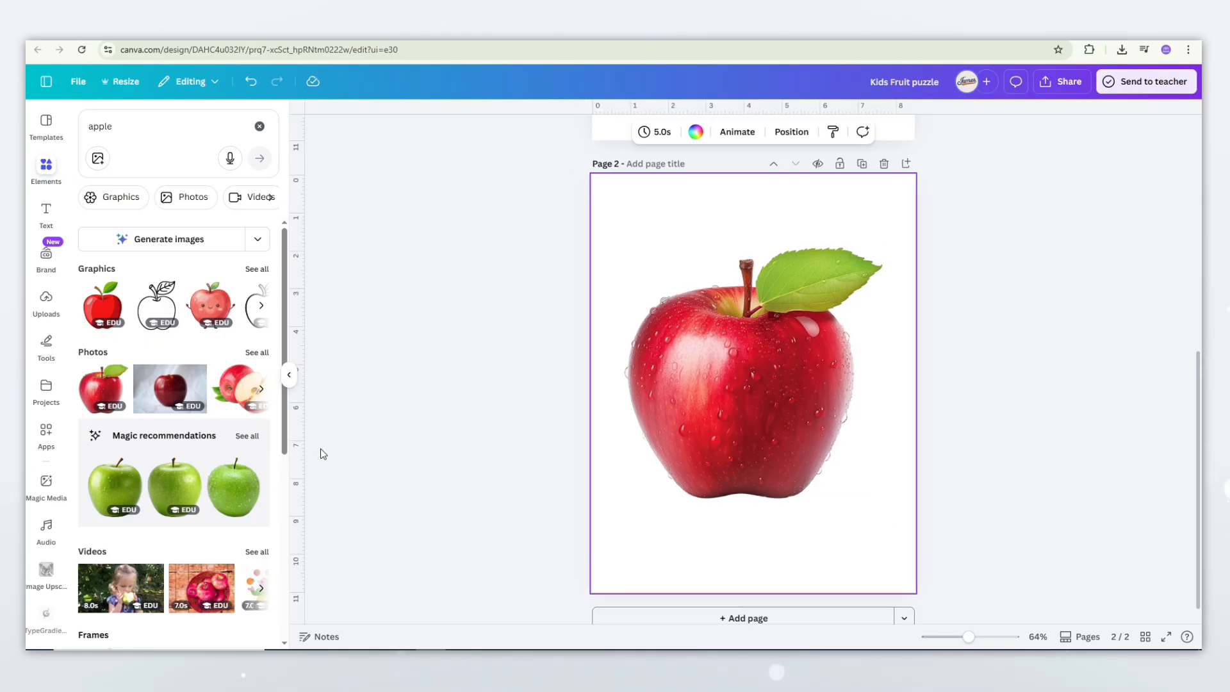
drag(589, 467, 730, 472)
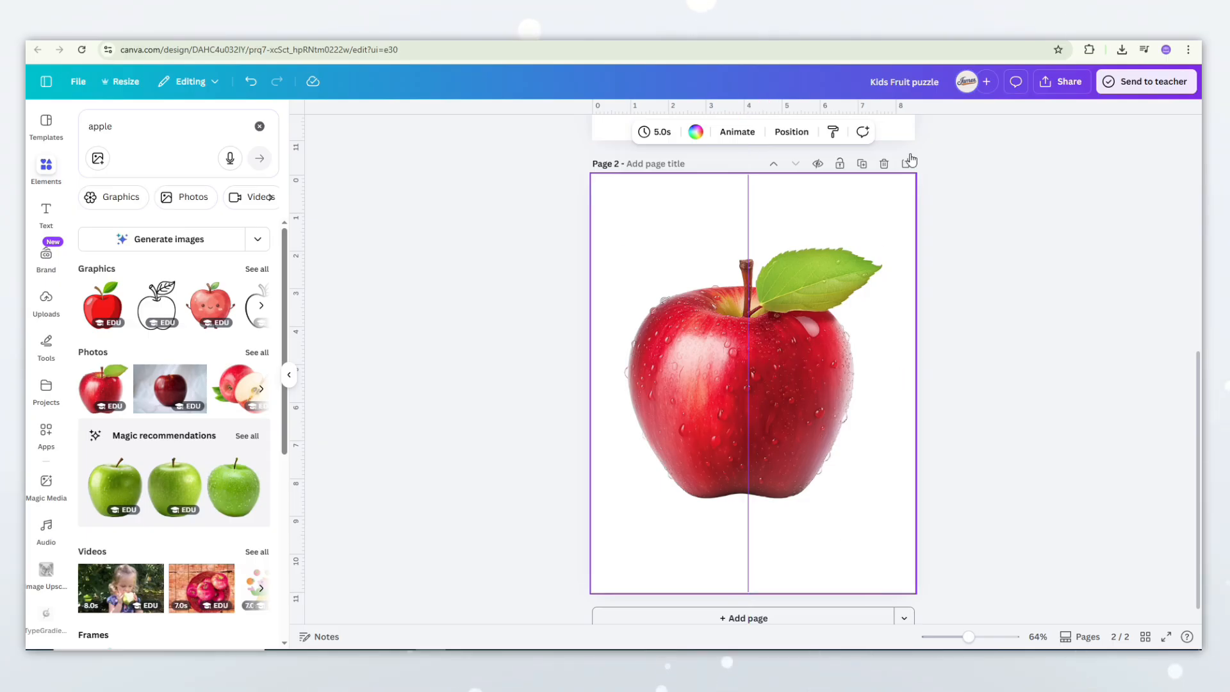
click(863, 164)
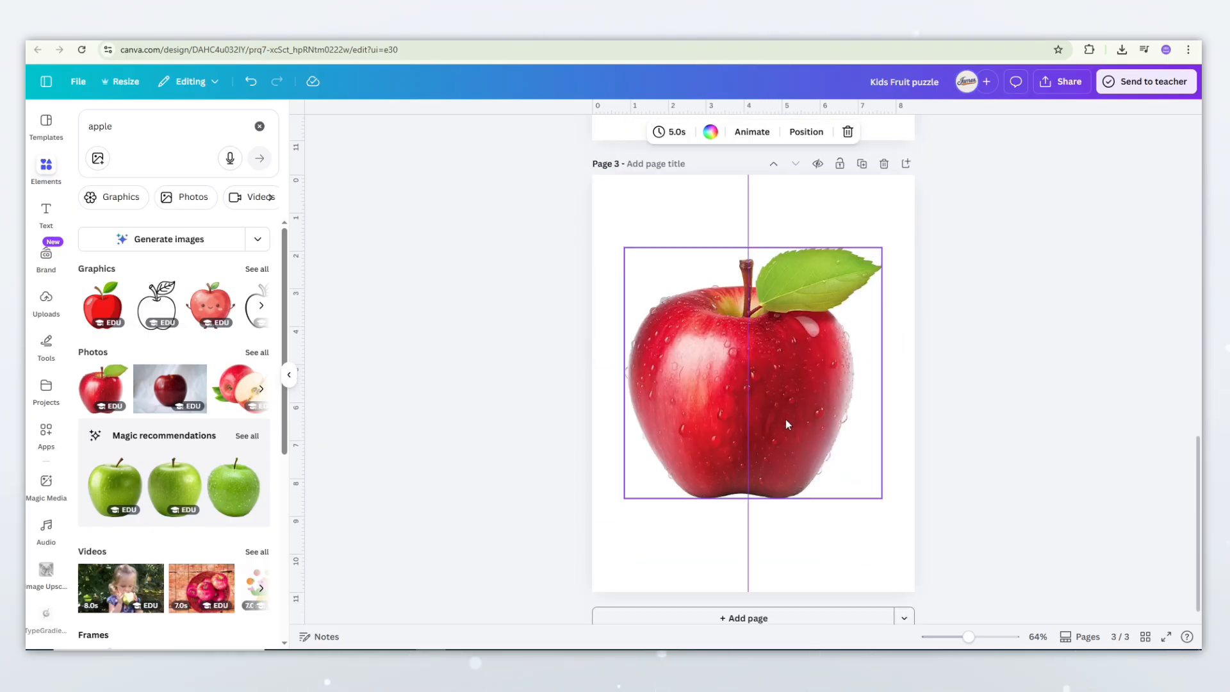
Crop the apples at the guide, keeping the right half on page 2 and the left half on page 3.
scroll(785, 420, up, 3)
click(816, 345)
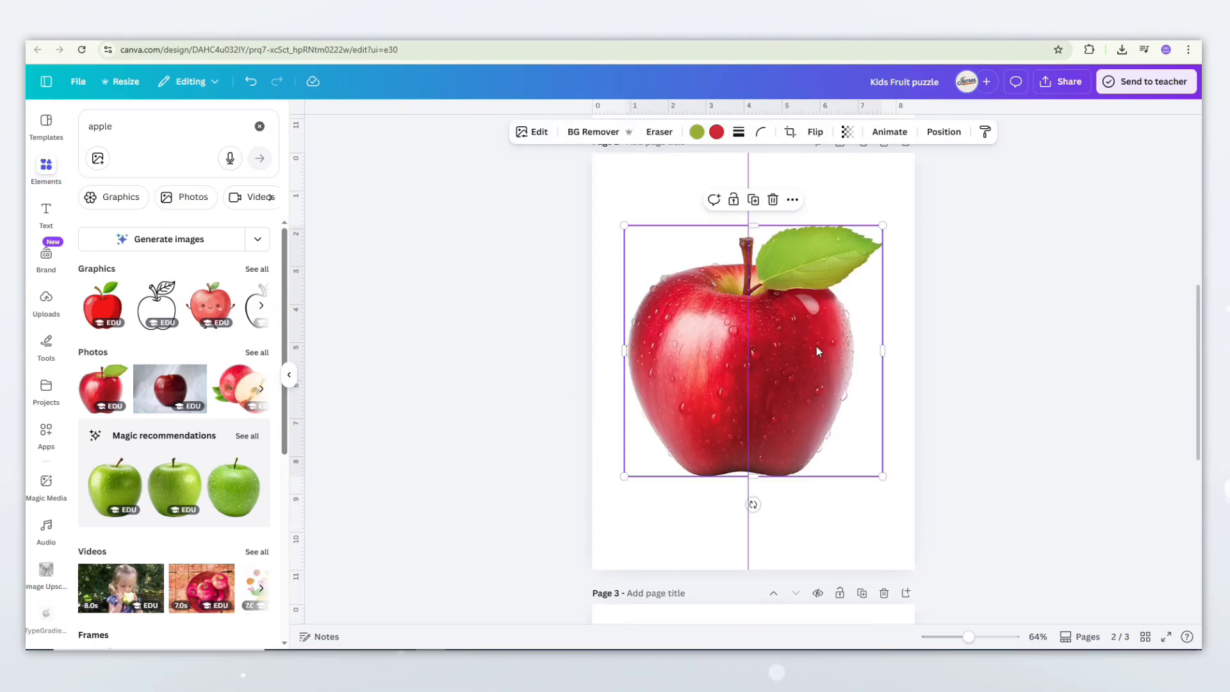
drag(620, 348, 745, 353)
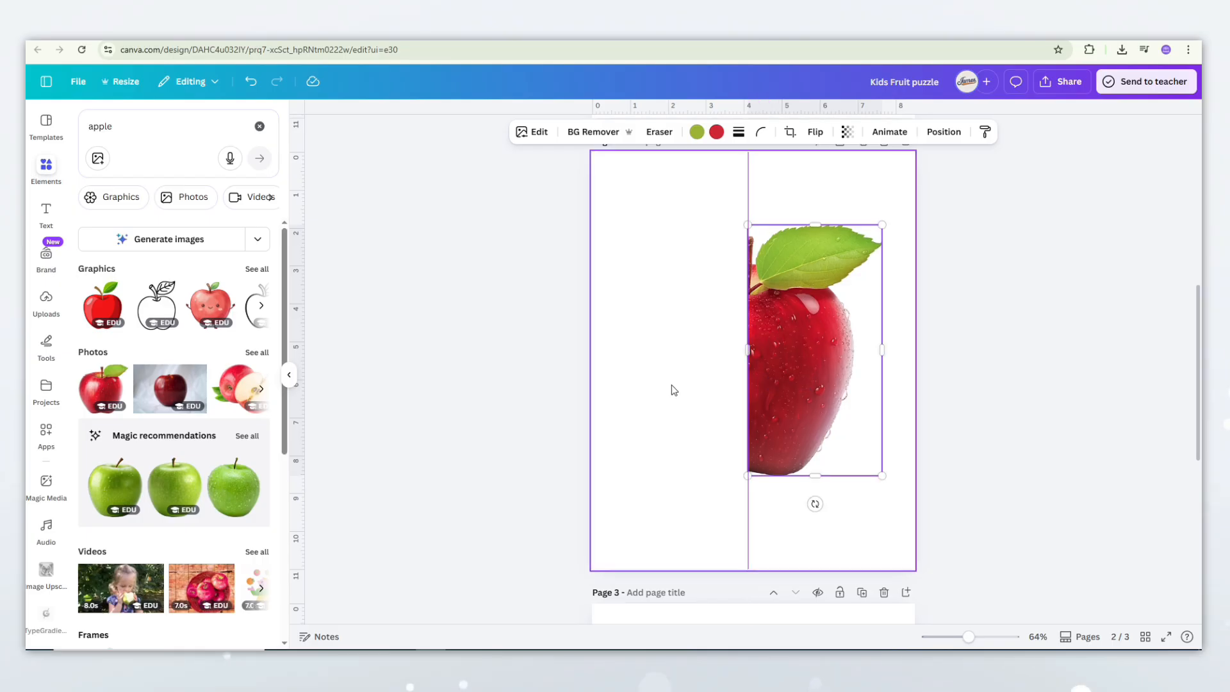
scroll(672, 387, down, 5)
click(785, 368)
drag(882, 372, 751, 368)
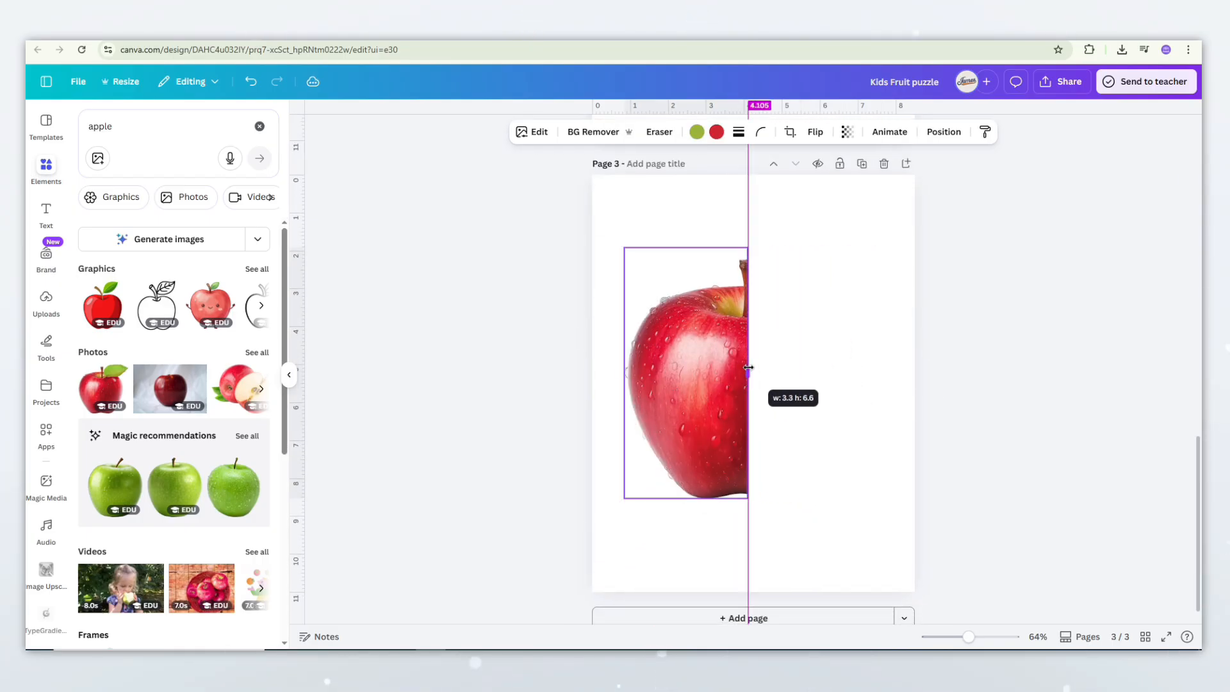
scroll(747, 516, down, 2)
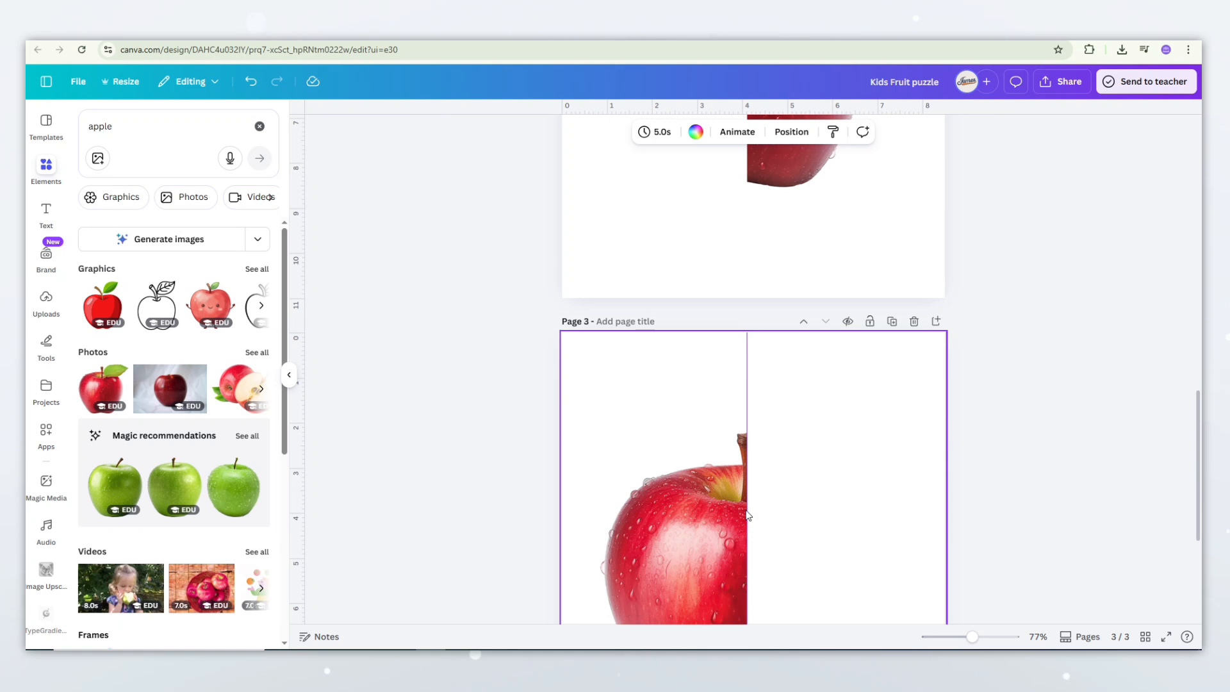
Move the left apple half from page 3 onto page 2, beside the right half.
drag(698, 525, 670, 163)
scroll(741, 353, up, 3)
drag(671, 420, 684, 324)
scroll(684, 325, up, 3)
drag(677, 526, 692, 477)
key(Escape)
Move the vertical guide away from the cut and align the left apple half precisely with the right half.
drag(746, 252, 627, 257)
scroll(1148, 364, up, 3)
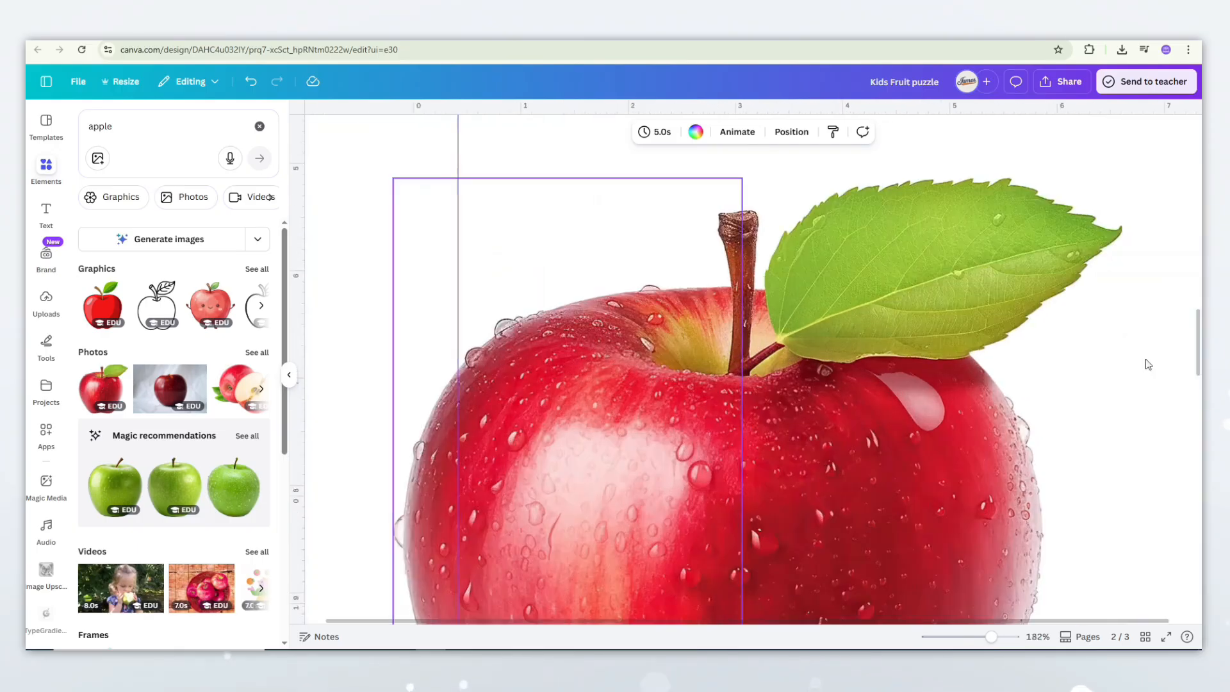
scroll(1121, 346, up, 3)
scroll(897, 359, down, 2)
click(647, 389)
drag(647, 389, 650, 390)
click(1112, 291)
scroll(1106, 452, down, 3)
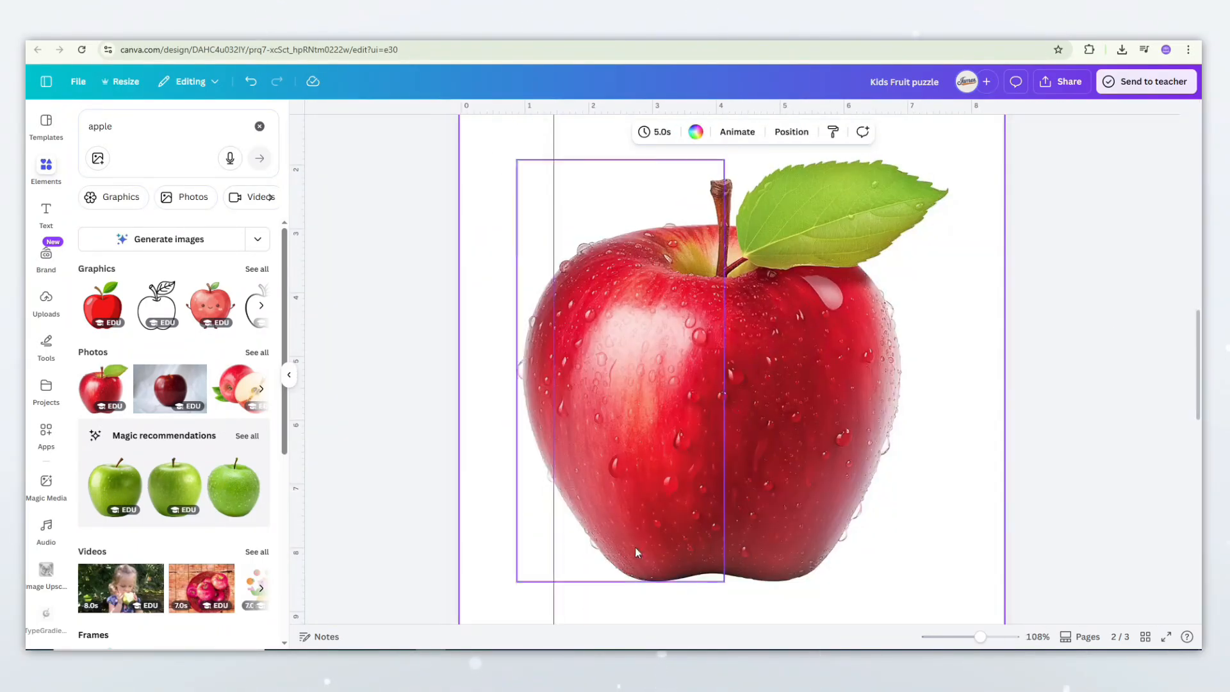
Separate the two apple halves with a narrow gap and scale both down together.
scroll(788, 561, down, 3)
click(789, 478)
drag(790, 477, 818, 516)
click(716, 506)
drag(909, 611, 668, 402)
drag(898, 580, 695, 400)
Move both apple halves into the upper-left box on page 1, enlarging and centring them to fill it.
scroll(753, 455, up, 3)
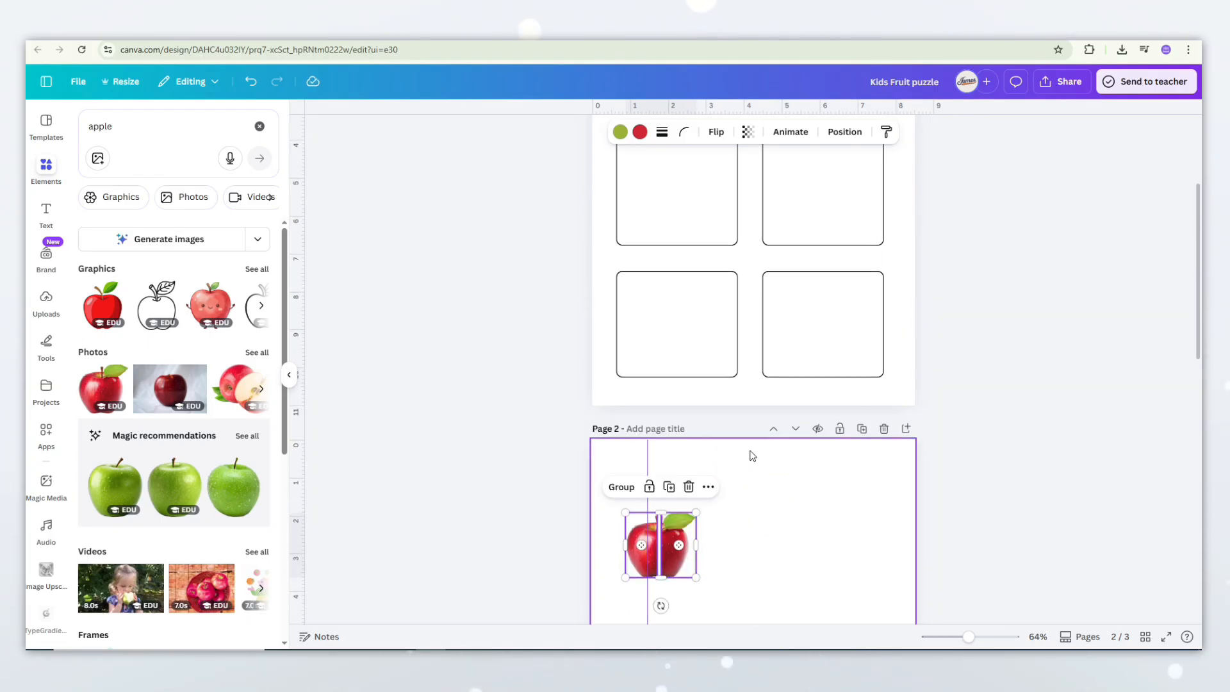
drag(672, 561, 669, 216)
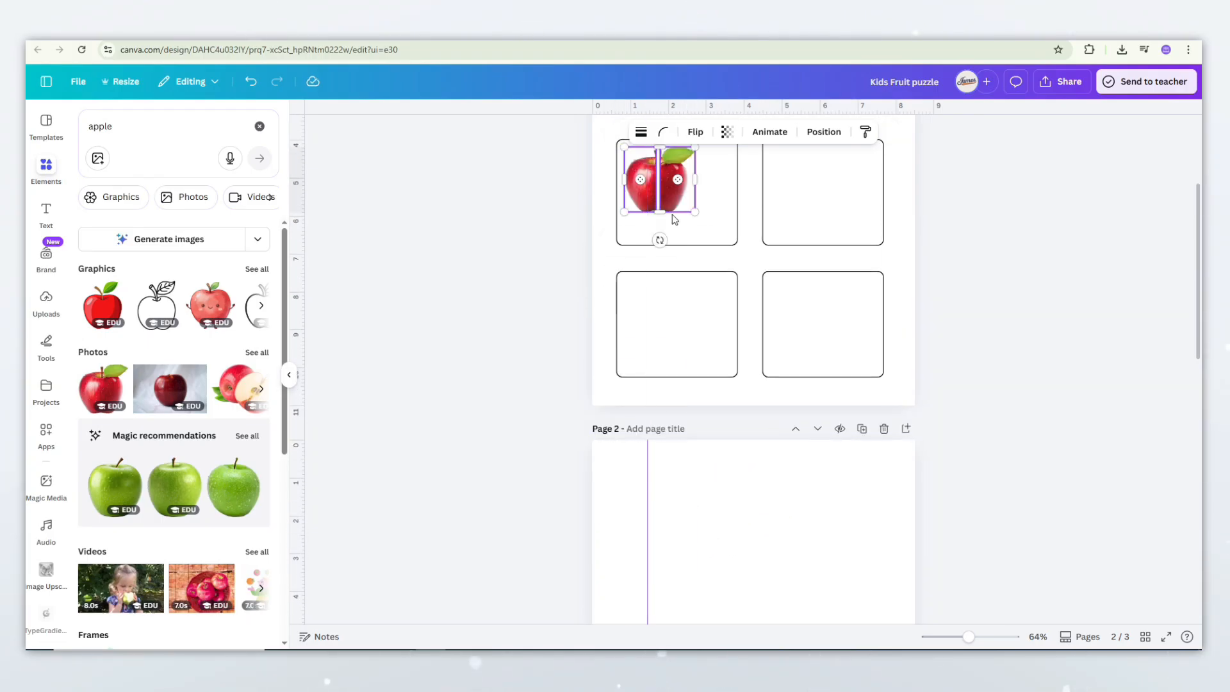
scroll(670, 217, up, 2)
drag(692, 349, 727, 360)
mouse_move(679, 327)
mouse_down()
mouse_move(731, 364)
mouse_move(699, 331)
mouse_up()
click(750, 384)
click(657, 314)
shift+click(697, 301)
click(760, 379)
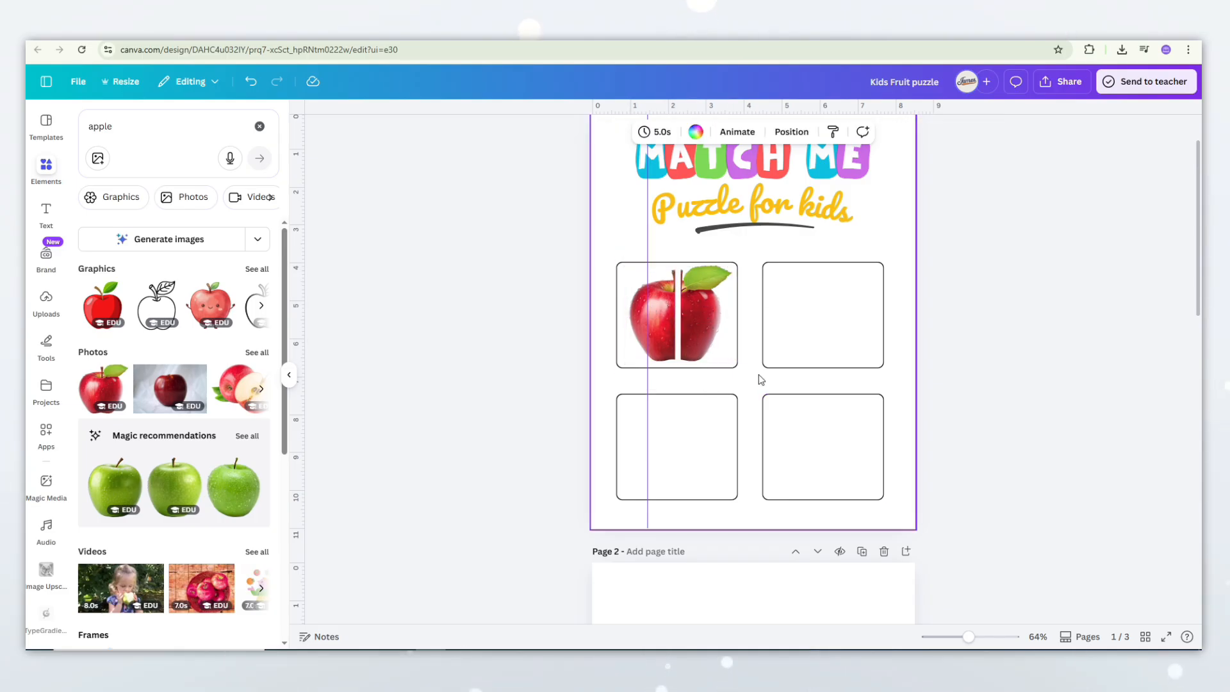
Move the vertical guide into the gap between the two columns of boxes on page 1 and search the elements for guava.
drag(753, 384, 747, 385)
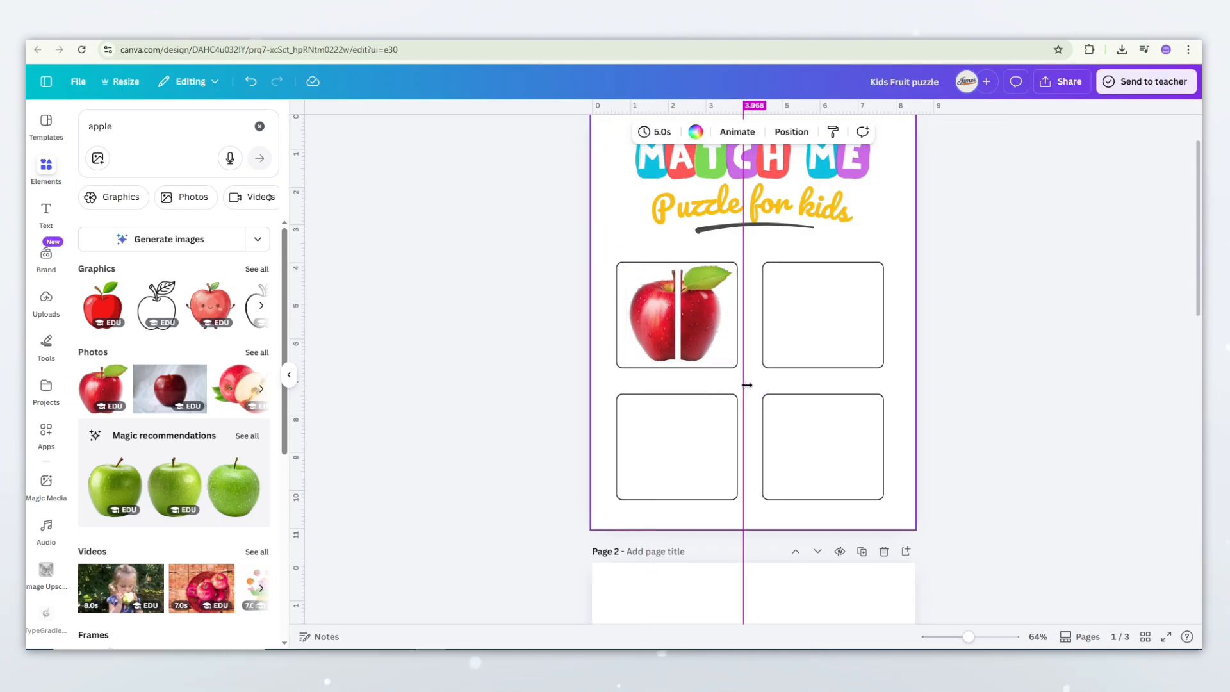
click(131, 119)
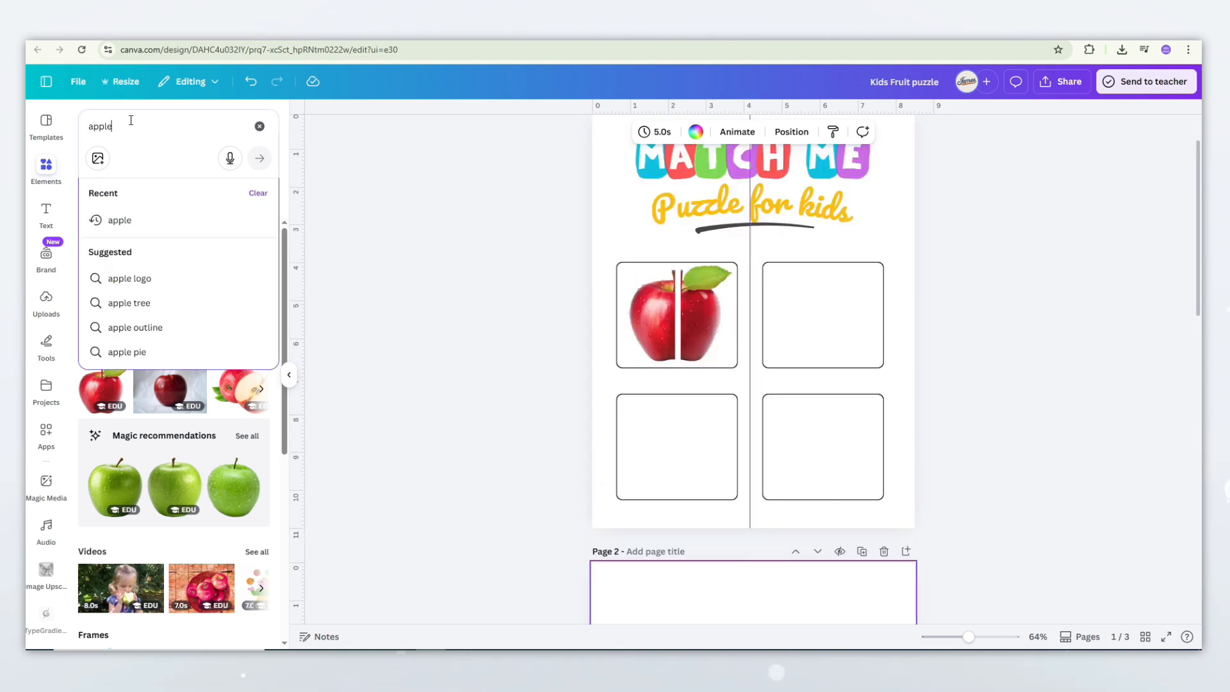
text(guava)
key(Return)
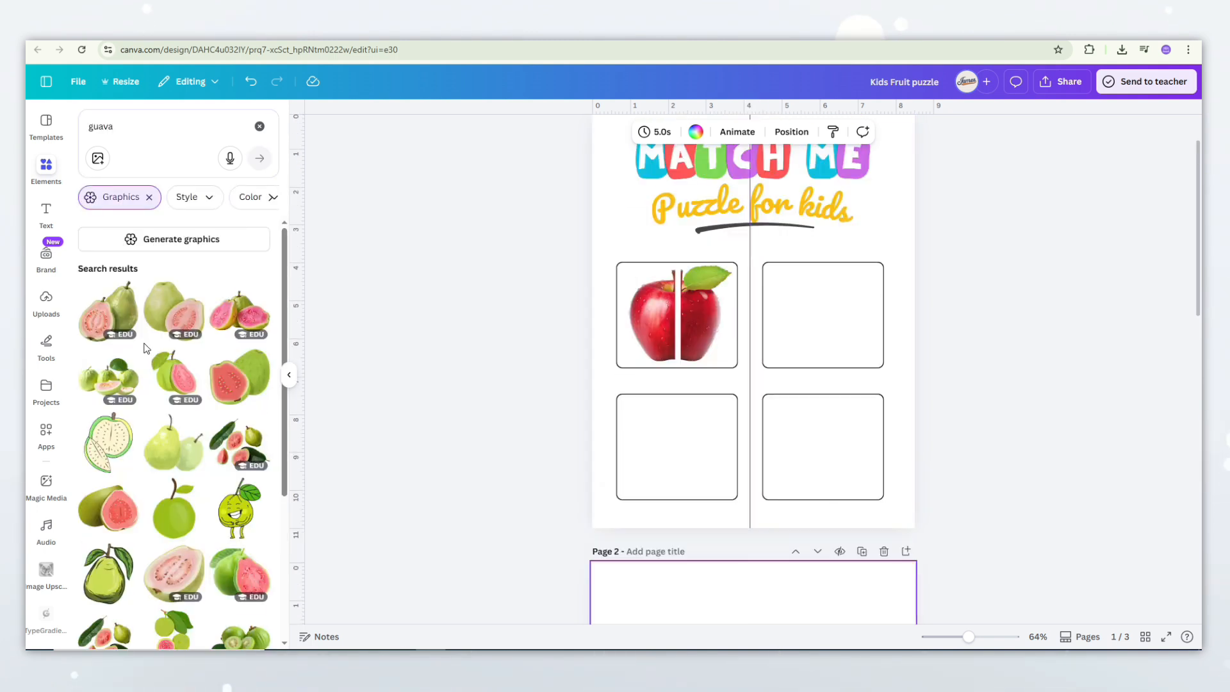
Insert the photo of a whole green guava with a leaf and place it on page 2 with the guide running through its middle.
scroll(145, 344, down, 2)
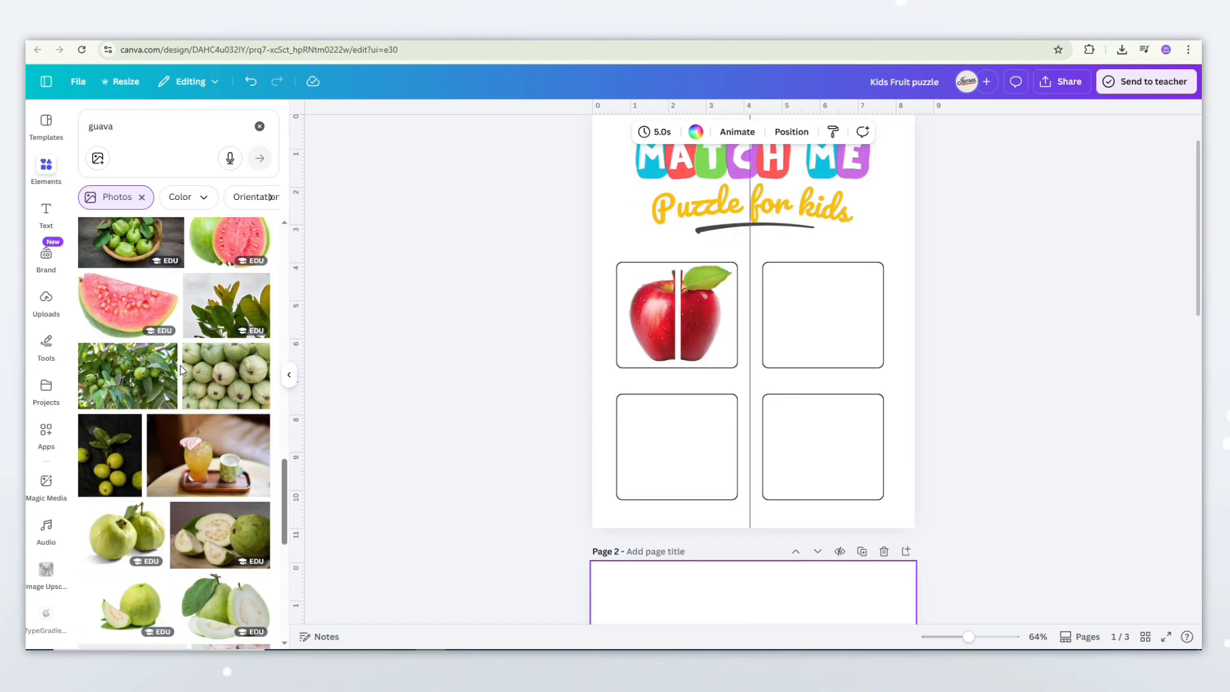
scroll(180, 366, down, 10)
scroll(181, 370, up, 4)
click(97, 393)
scroll(771, 405, down, 2)
drag(771, 405, 737, 567)
scroll(736, 569, down, 4)
drag(710, 354, 711, 430)
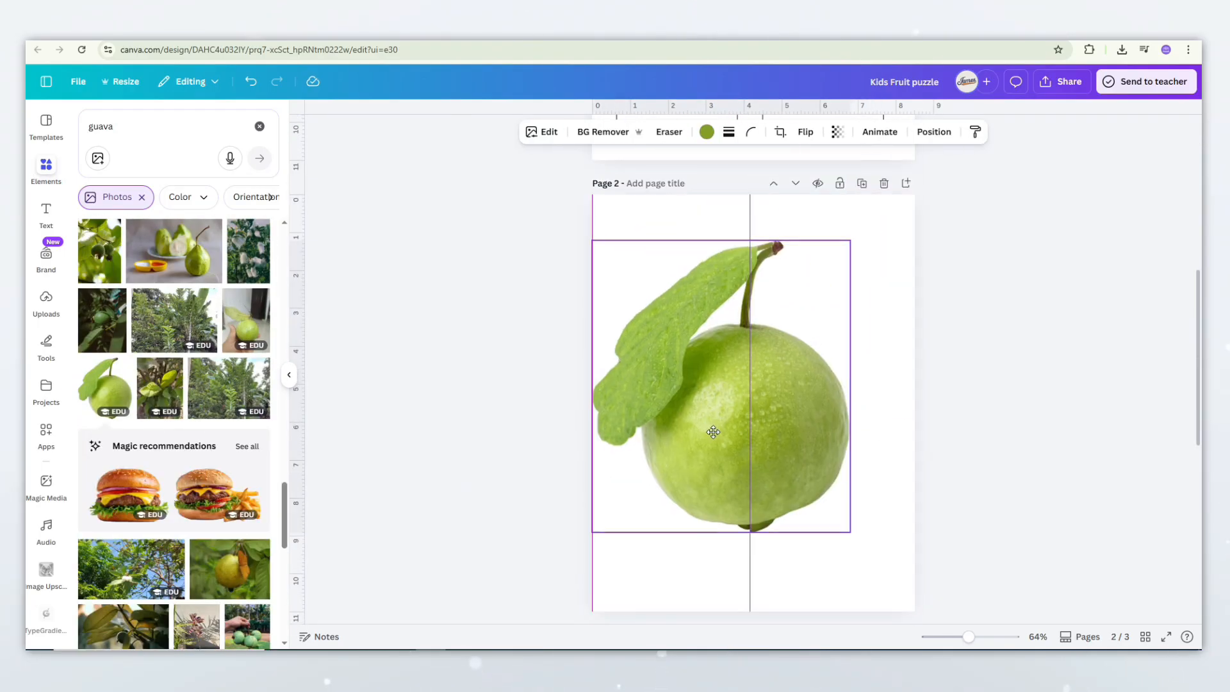
click(890, 440)
scroll(890, 441, down, 3)
scroll(890, 440, up, 3)
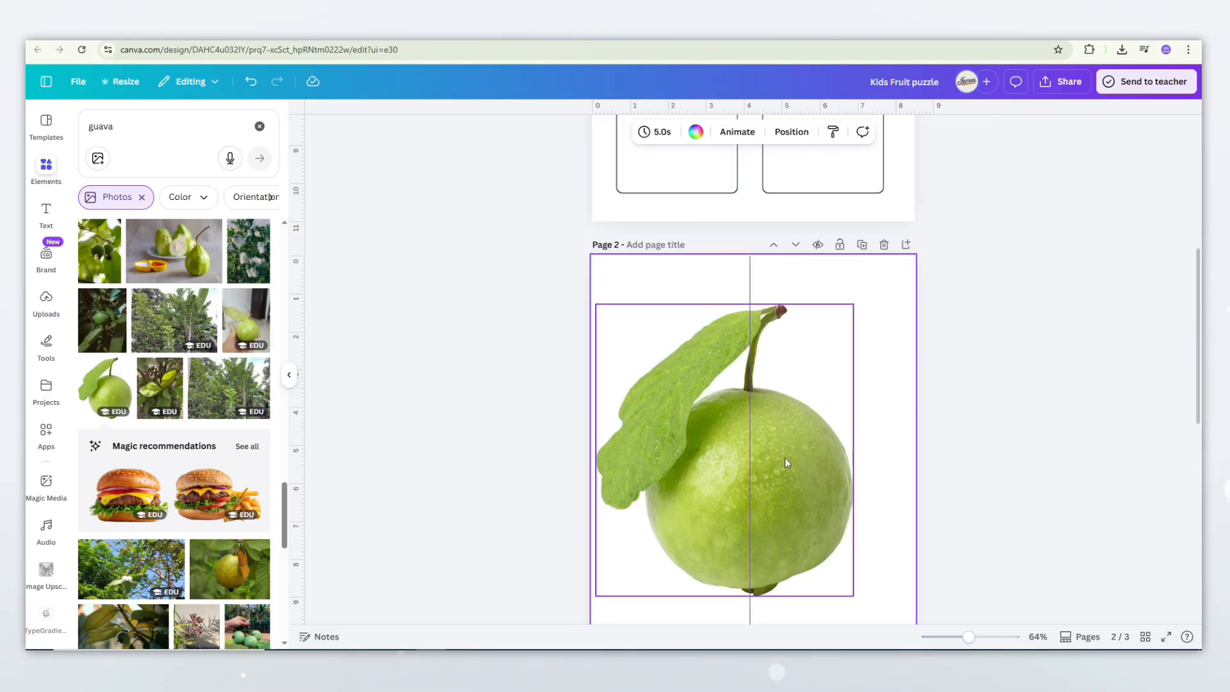
Duplicate page 2 and crop the two guava copies at the guide, one to its right half and the other to its left half.
click(785, 457)
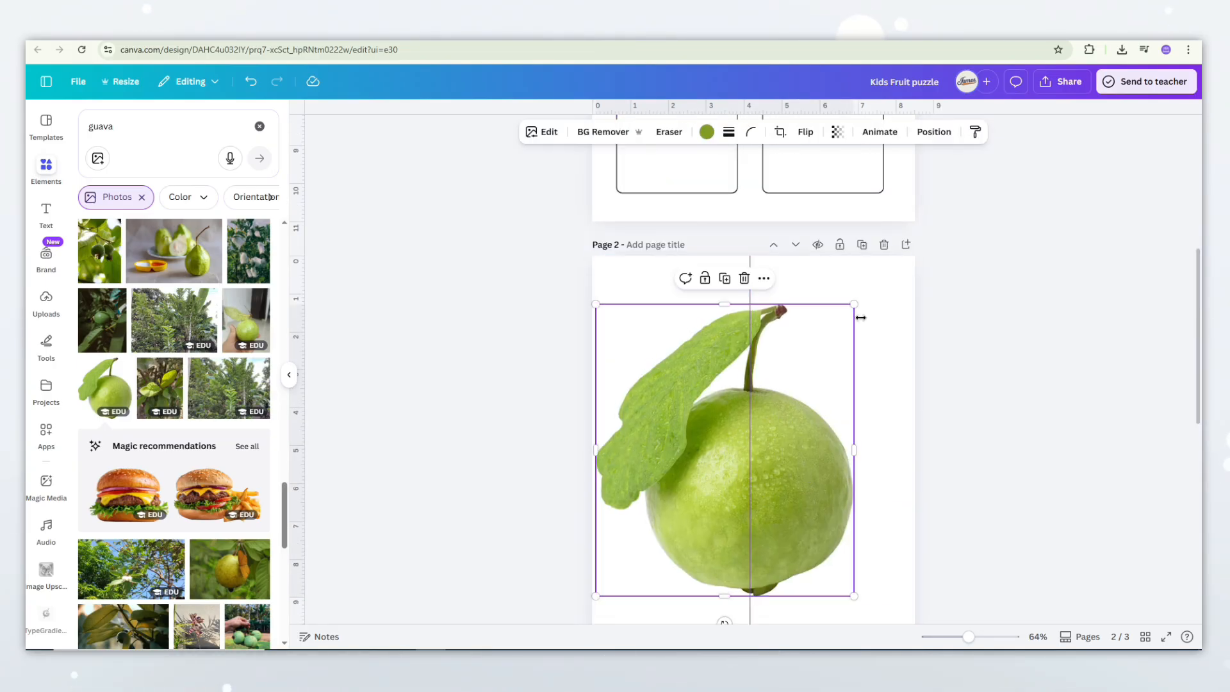
click(861, 244)
drag(595, 368, 751, 377)
scroll(756, 378, down, 5)
click(801, 390)
drag(855, 391, 749, 389)
click(824, 452)
Move the left guava half beside the right half on page 2 with a narrow gap and scale both down together.
scroll(824, 453, up, 4)
drag(711, 577, 695, 207)
scroll(701, 313, up, 3)
drag(651, 472, 659, 391)
drag(904, 500, 698, 263)
drag(854, 512, 706, 348)
Move both guava halves into the upper-right box on page 1 and size them to fit inside it.
scroll(745, 495, up, 3)
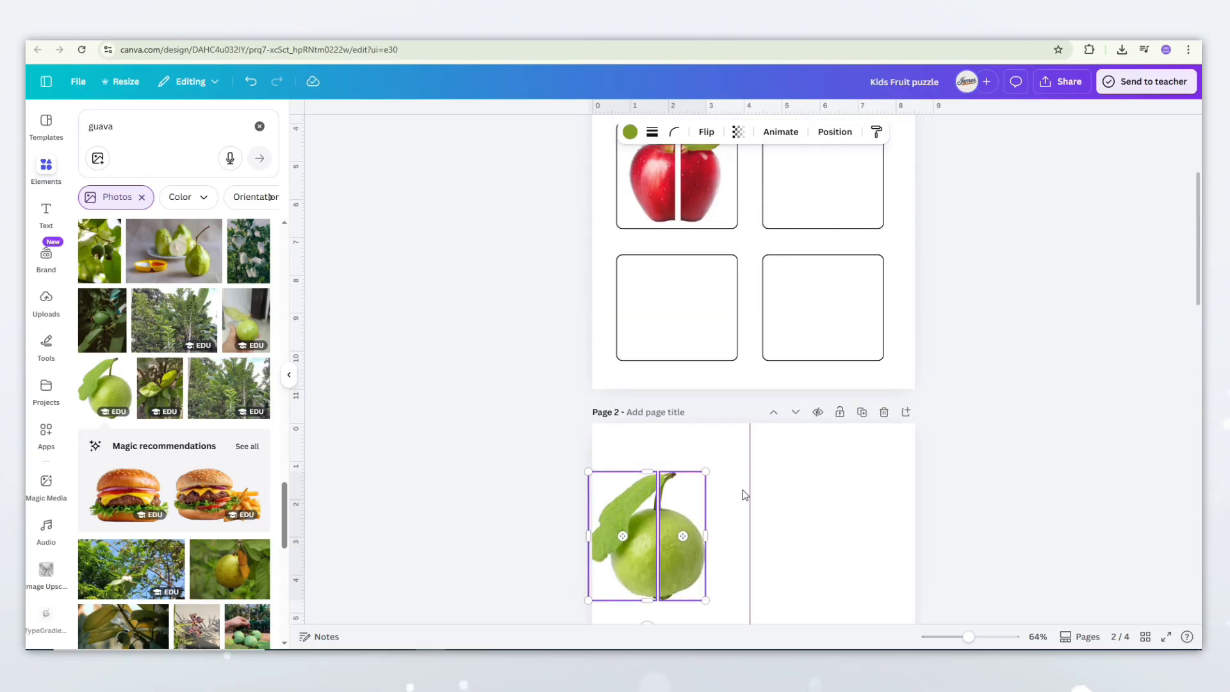
scroll(745, 494, up, 2)
drag(647, 583, 812, 267)
drag(894, 357, 830, 317)
click(1039, 384)
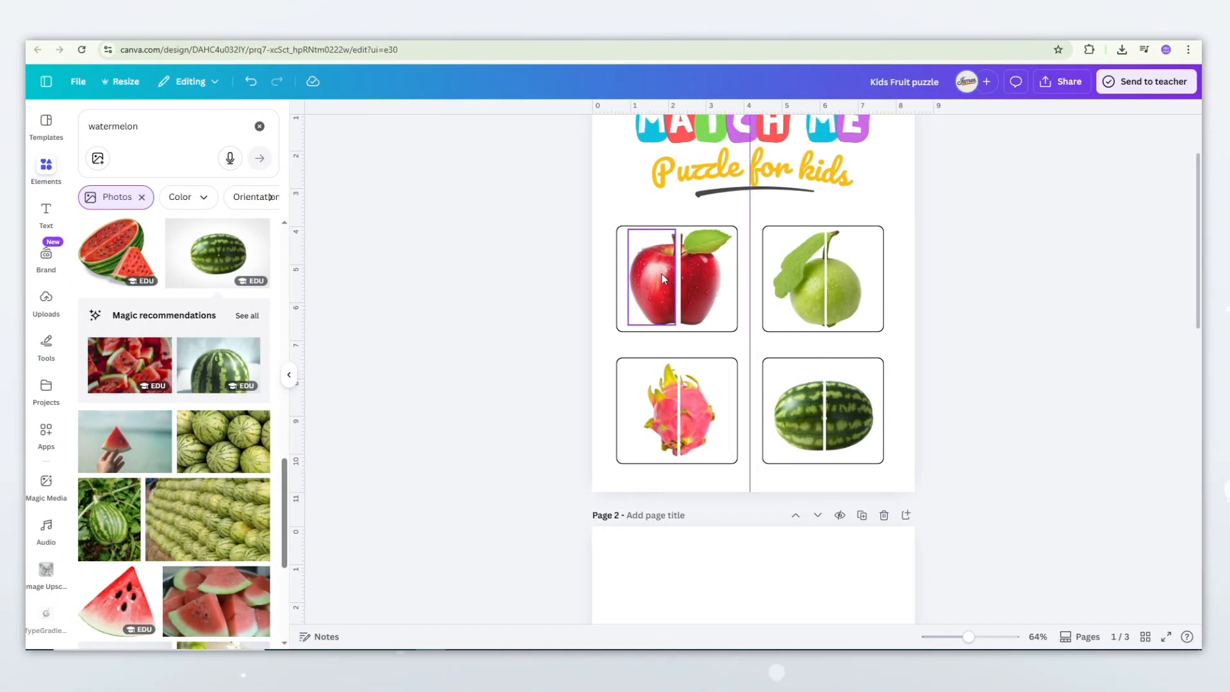
Close the gap between the apple halves on page 1 by moving the right half against the left half.
scroll(661, 272, up, 5)
scroll(640, 275, up, 5)
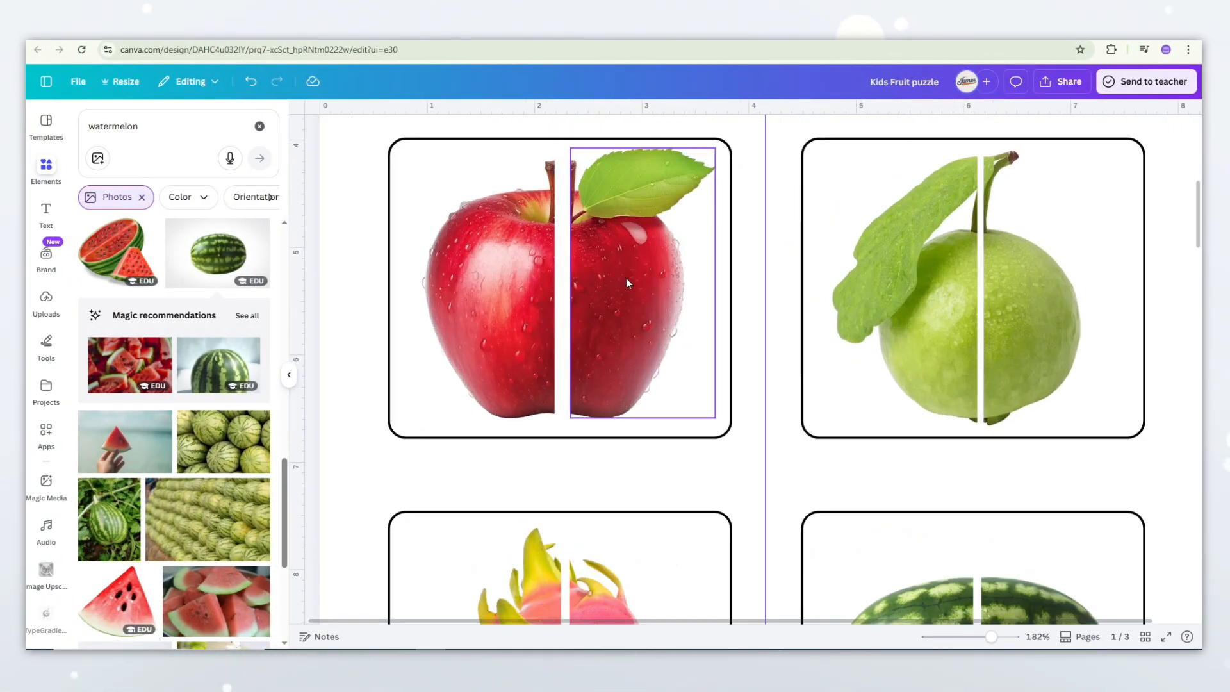
click(627, 283)
scroll(641, 238, up, 10)
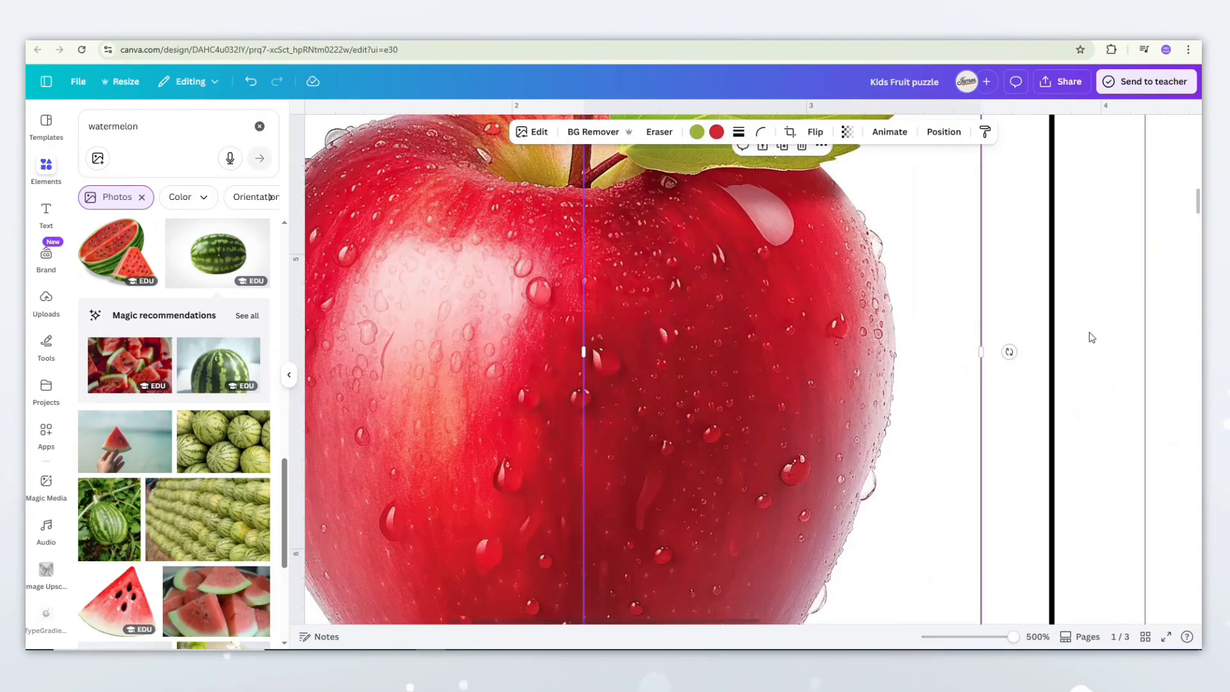
click(1052, 336)
click(1079, 329)
Close the gap between the two dragon fruit halves in the lower-left box so they form a whole fruit.
scroll(1079, 330, down, 7)
scroll(666, 358, down, 3)
click(641, 368)
scroll(625, 378, up, 6)
drag(481, 371, 489, 371)
click(833, 349)
click(656, 349)
click(826, 359)
scroll(545, 298, down, 5)
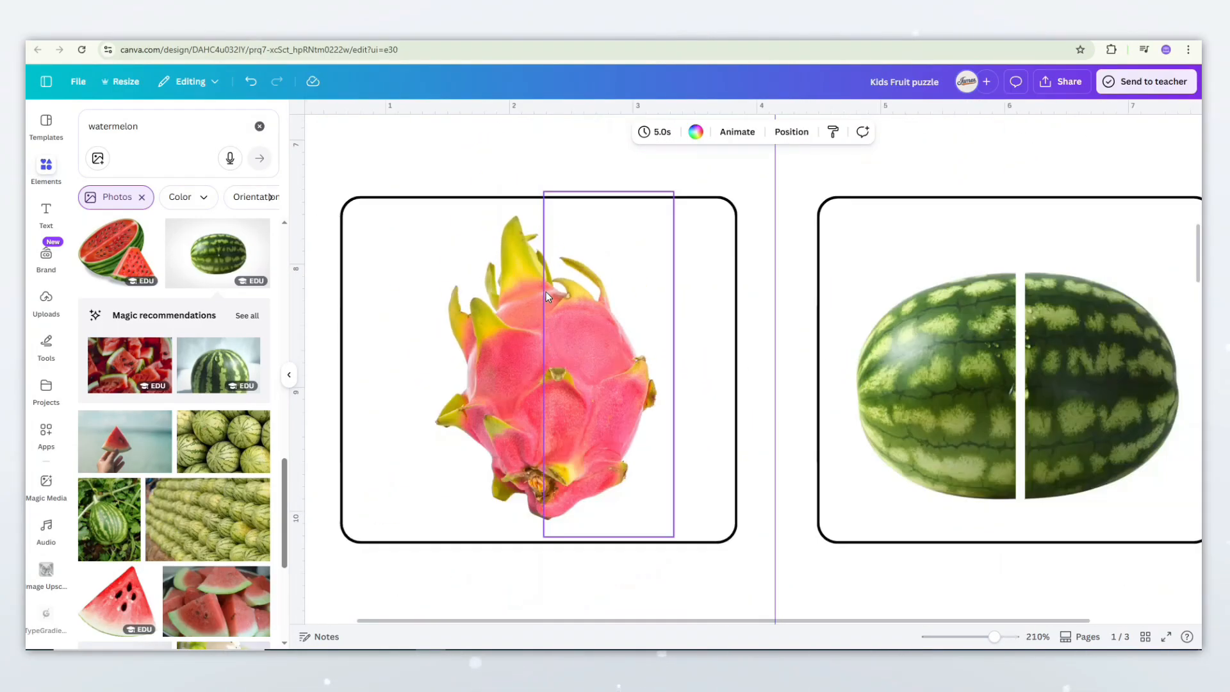
Close the gap between the two watermelon halves in the lower-right box so they form a whole fruit.
scroll(1025, 359, up, 3)
drag(971, 356, 963, 357)
drag(768, 357, 774, 356)
click(1161, 385)
scroll(983, 313, up, 3)
click(982, 314)
scroll(1076, 333, down, 6)
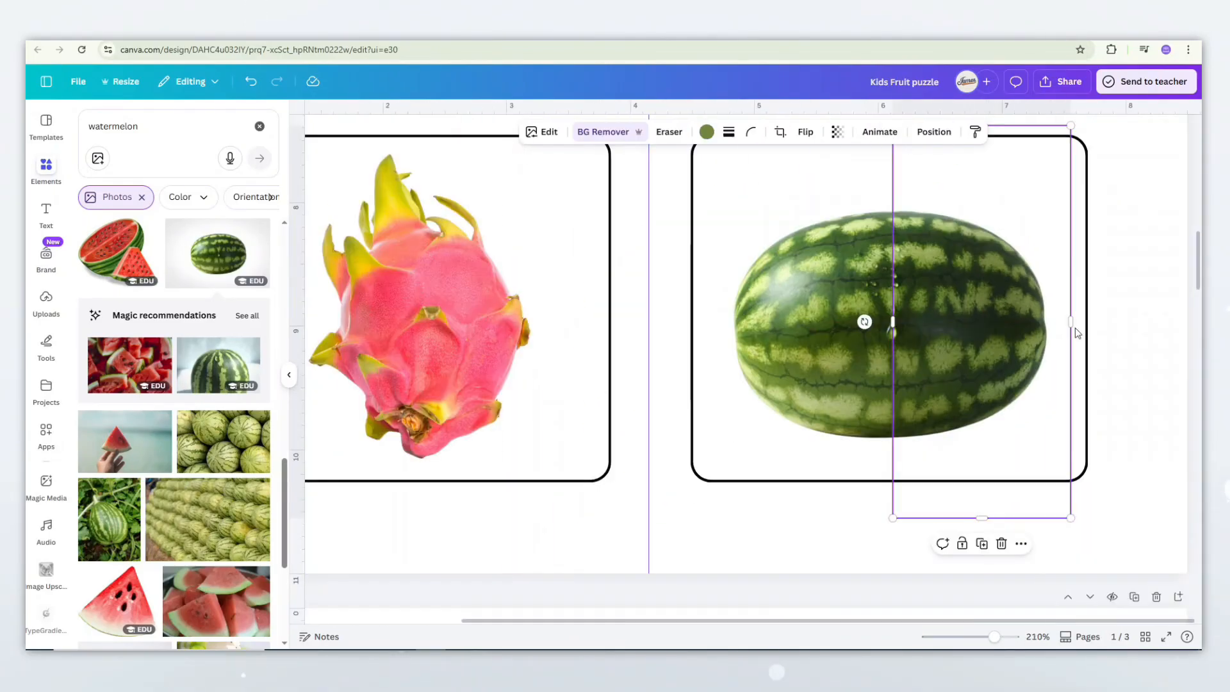
click(1114, 336)
Close the gap between the two guava halves in the upper-right box so they form a whole fruit.
scroll(1076, 385, up, 3)
scroll(989, 509, up, 6)
scroll(989, 509, down, 6)
scroll(961, 417, up, 4)
scroll(958, 350, up, 4)
drag(967, 348, 960, 347)
scroll(980, 357, down, 8)
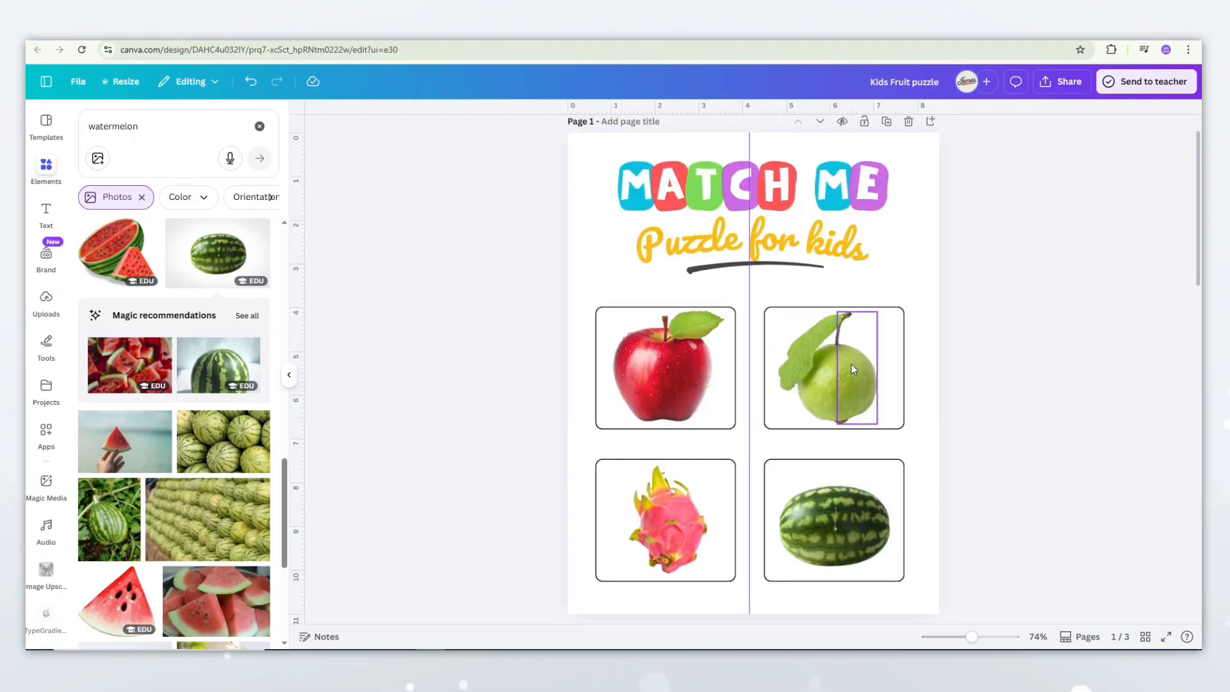
click(986, 423)
scroll(985, 423, down, 1)
scroll(987, 405, up, 1)
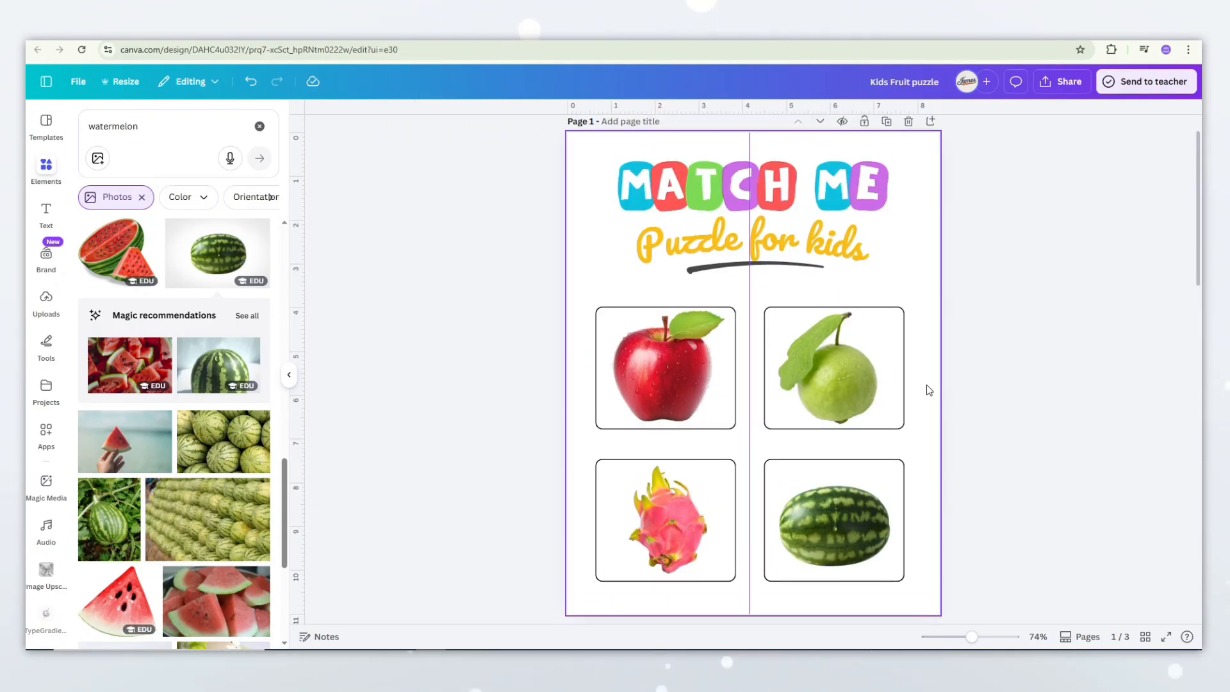
Duplicate page 1 and delete the MATCH ME Puzzle for kids heading with its underline from the copy.
click(886, 122)
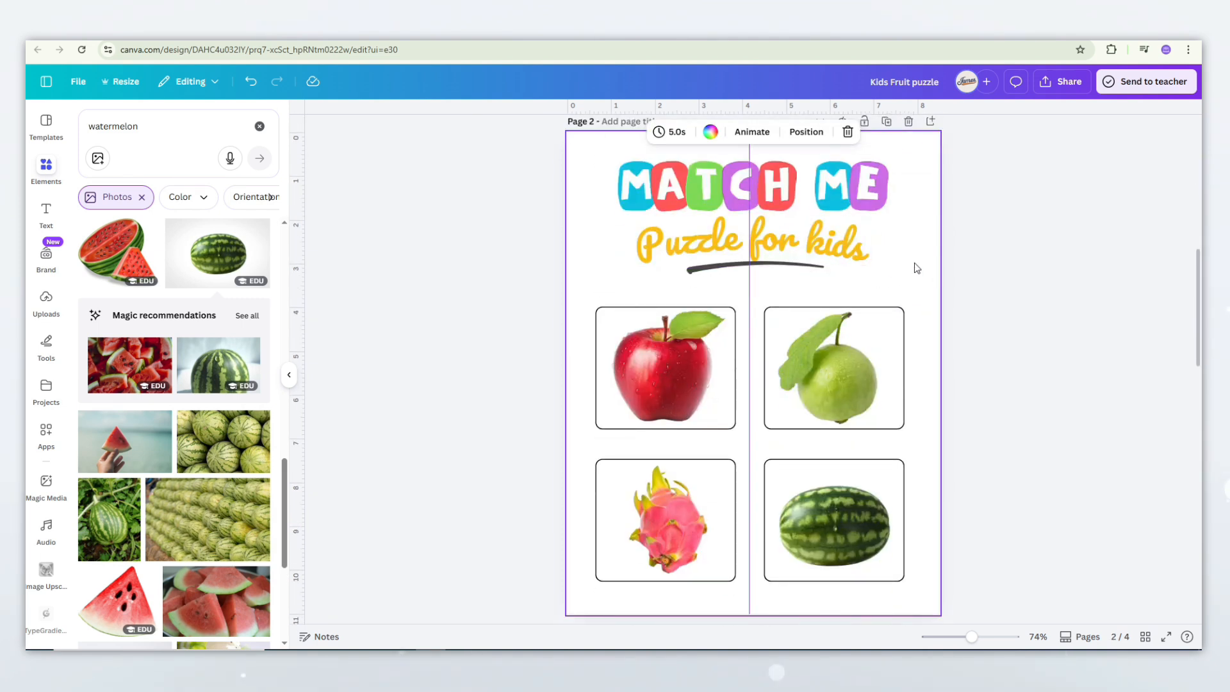
drag(918, 267, 596, 152)
key(Delete)
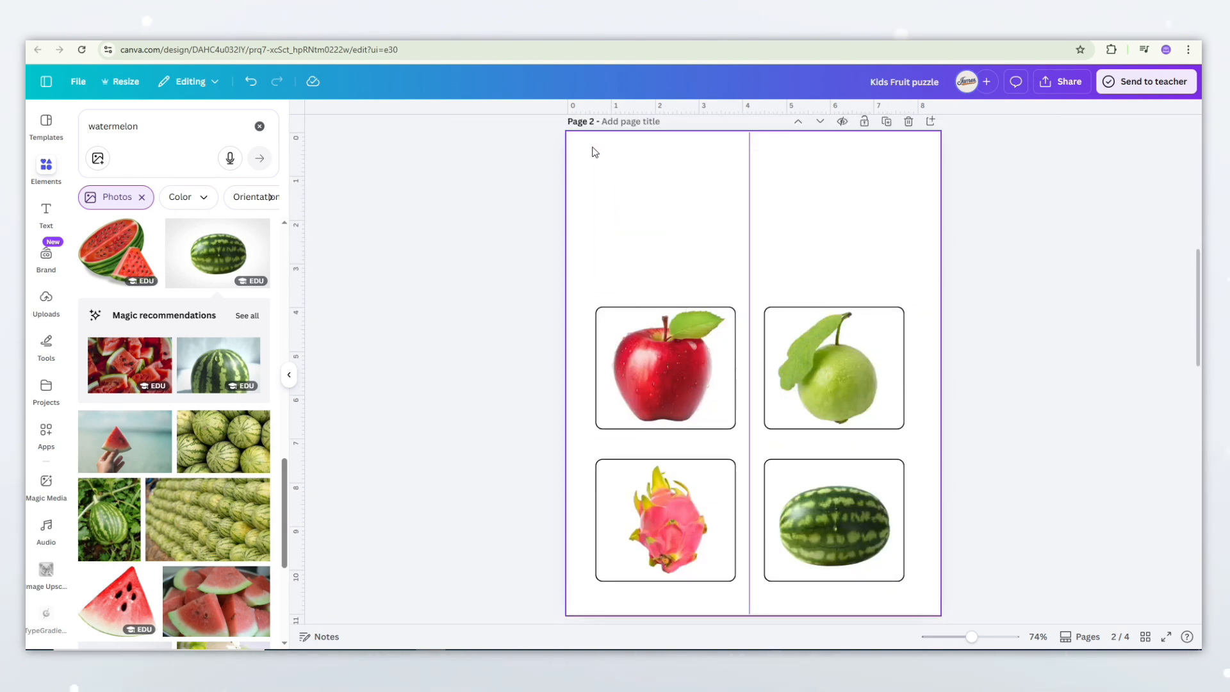
Delete the left halves of the apple, dragon fruit, watermelon and guava on page 2.
click(636, 354)
key(Delete)
click(644, 518)
key(Delete)
click(806, 521)
key(Delete)
click(817, 397)
key(Delete)
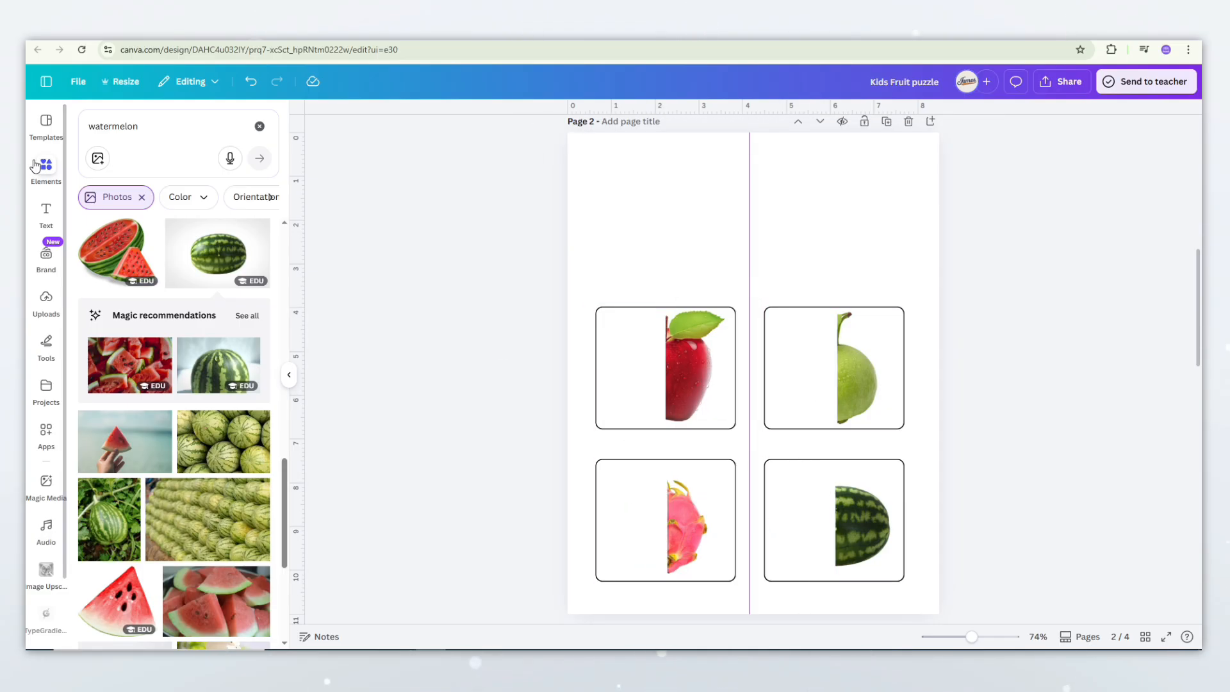
Add a square to page 2 and stretch it over the empty left halves of the apple and dragon fruit boxes.
click(35, 166)
click(108, 404)
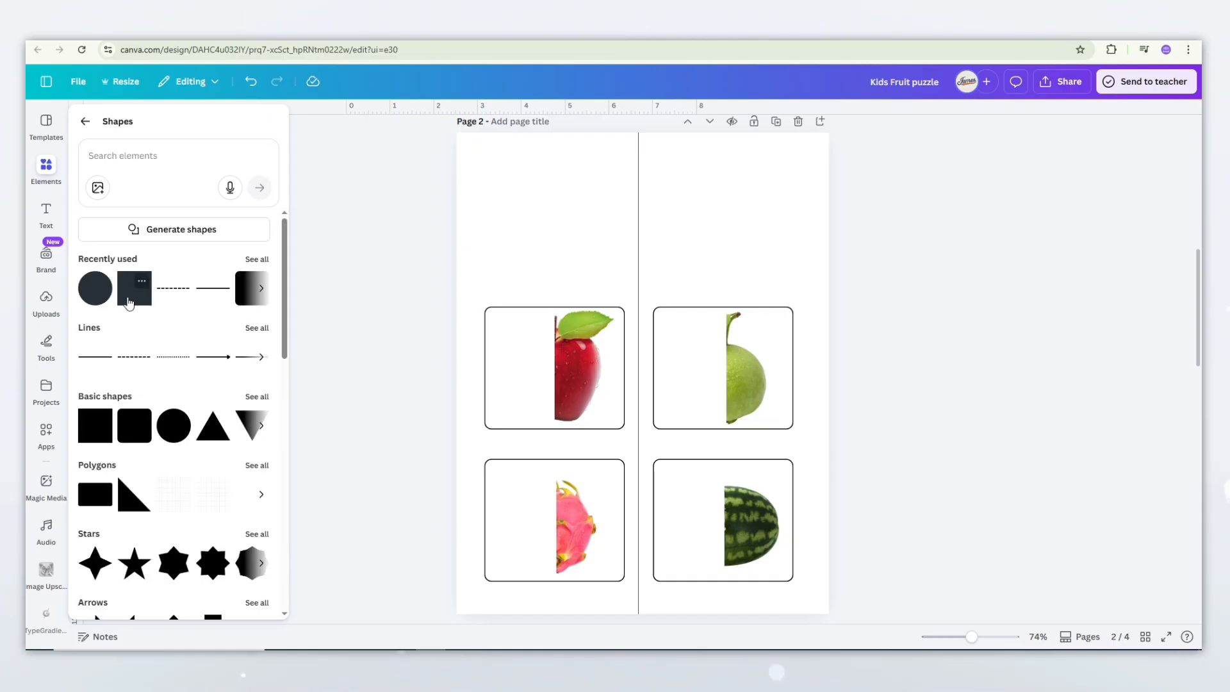
click(129, 301)
click(395, 351)
drag(627, 381, 483, 294)
drag(499, 341, 526, 590)
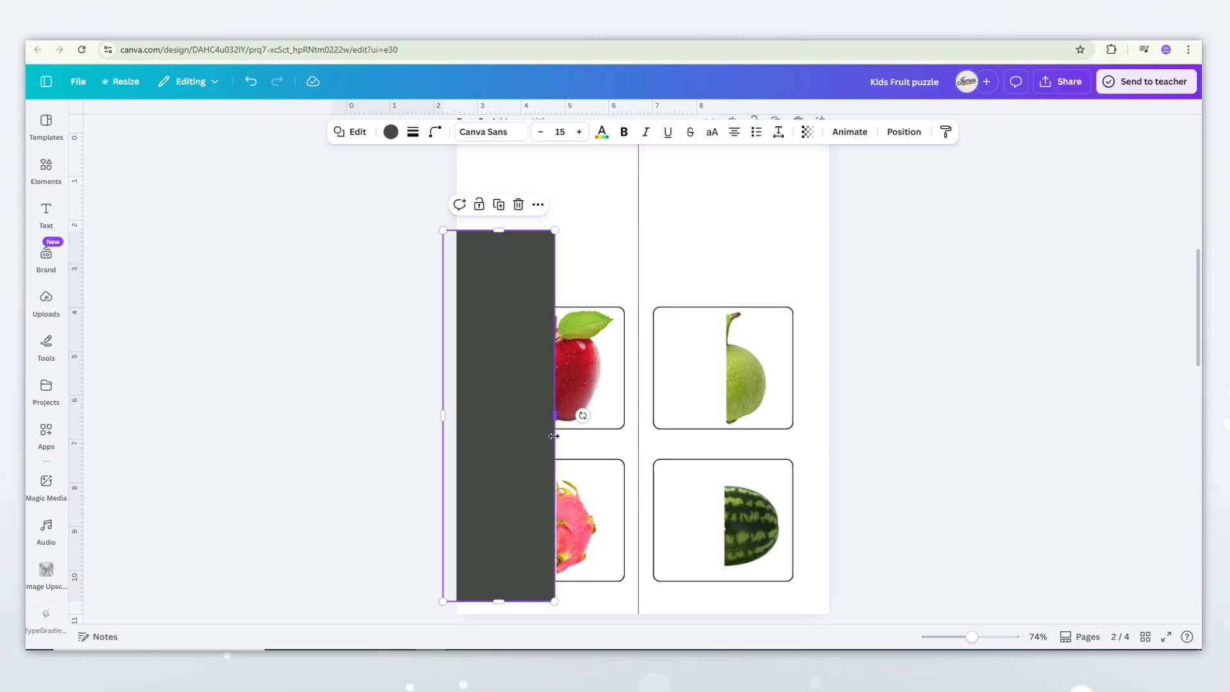
Fill the covering rectangle over the apple and dragon fruit boxes with white.
click(391, 133)
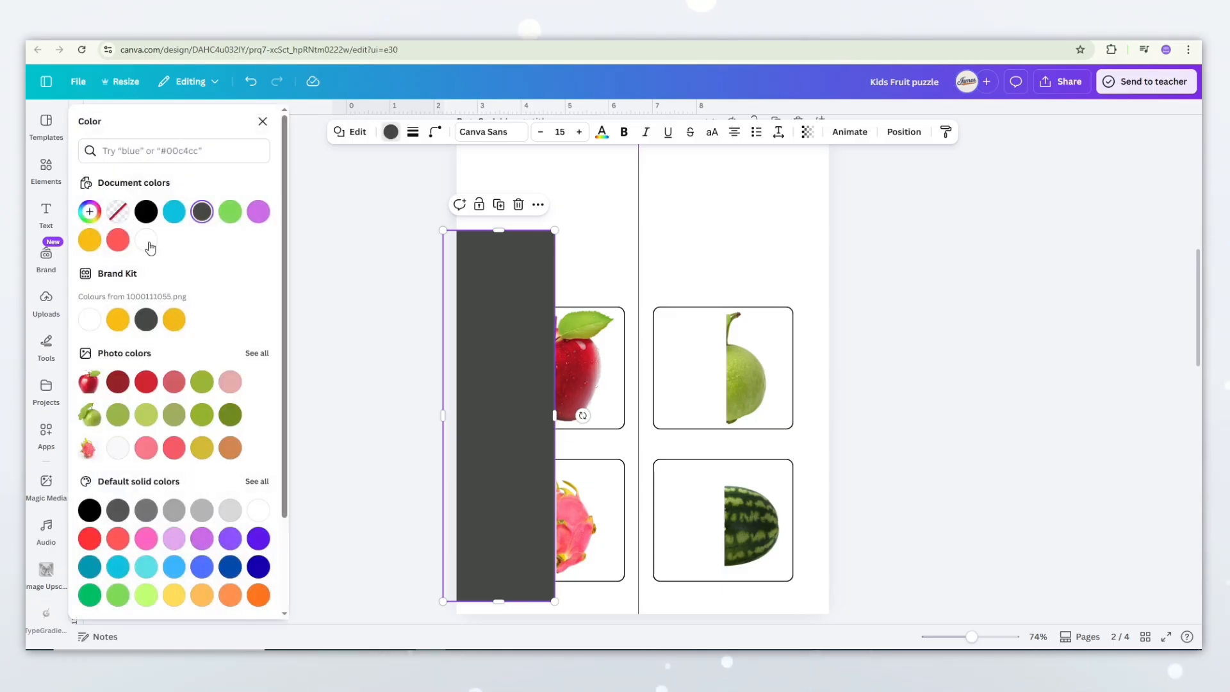
click(117, 240)
click(594, 241)
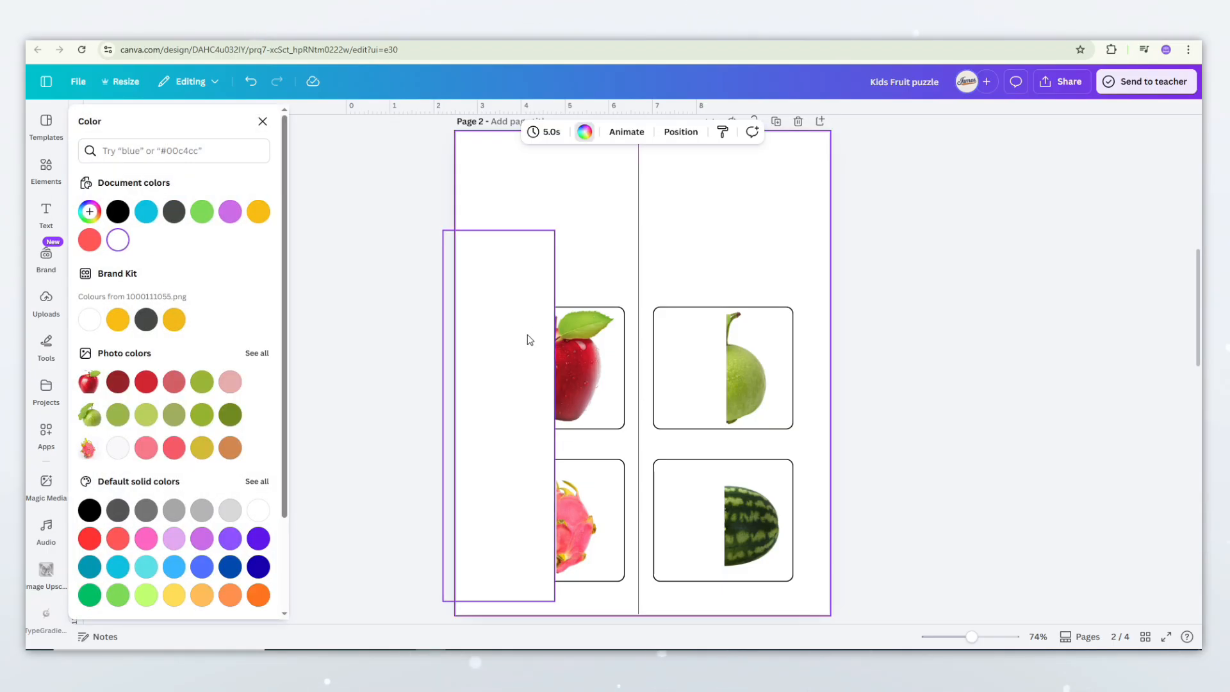
Copy the white rectangle over the empty left halves of the guava and watermelon boxes and narrow it to 1.9 in.
drag(528, 336, 701, 342)
drag(617, 414, 648, 409)
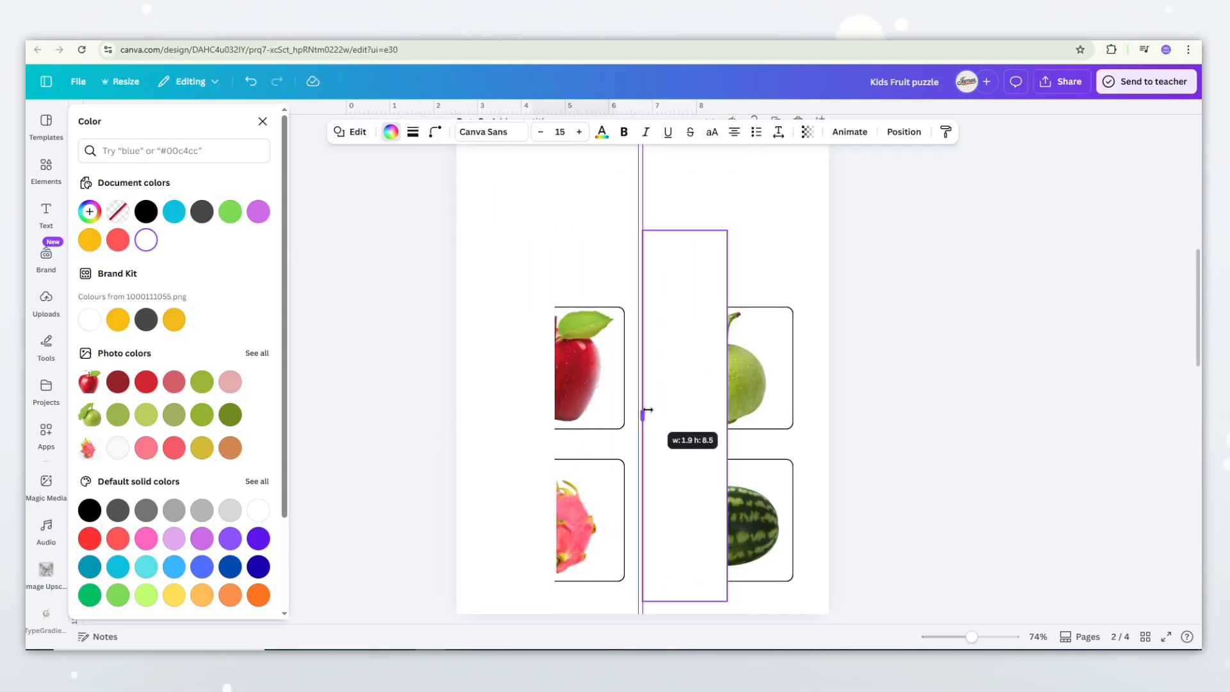
click(891, 451)
click(886, 445)
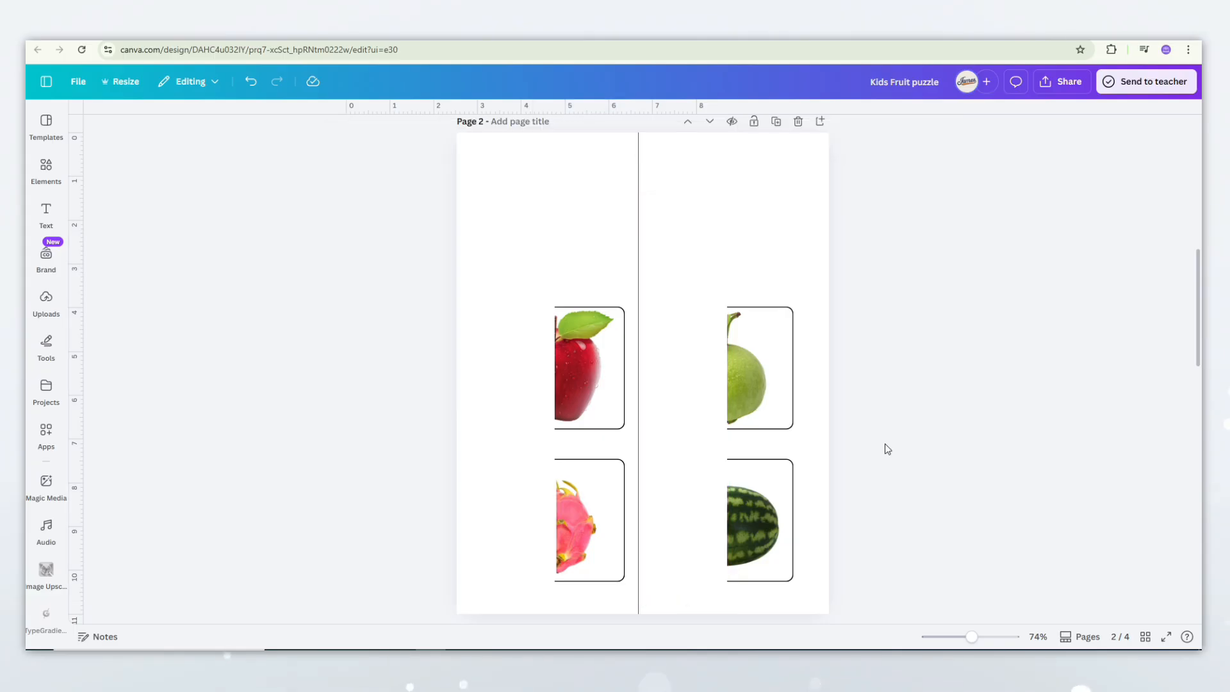
Move all boxes, fruit halves and white covers on page 2 up together and clear the vertical guide off the page.
scroll(859, 432, down, 3)
drag(804, 548, 585, 338)
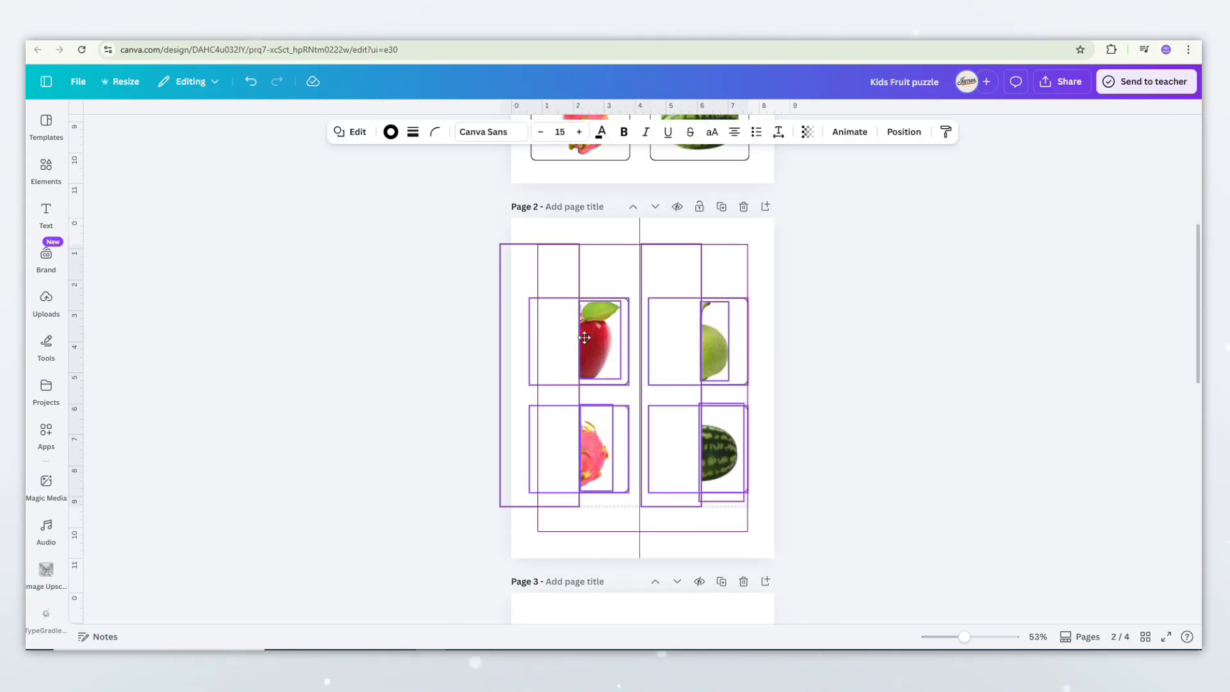
click(832, 414)
scroll(832, 414, up, 3)
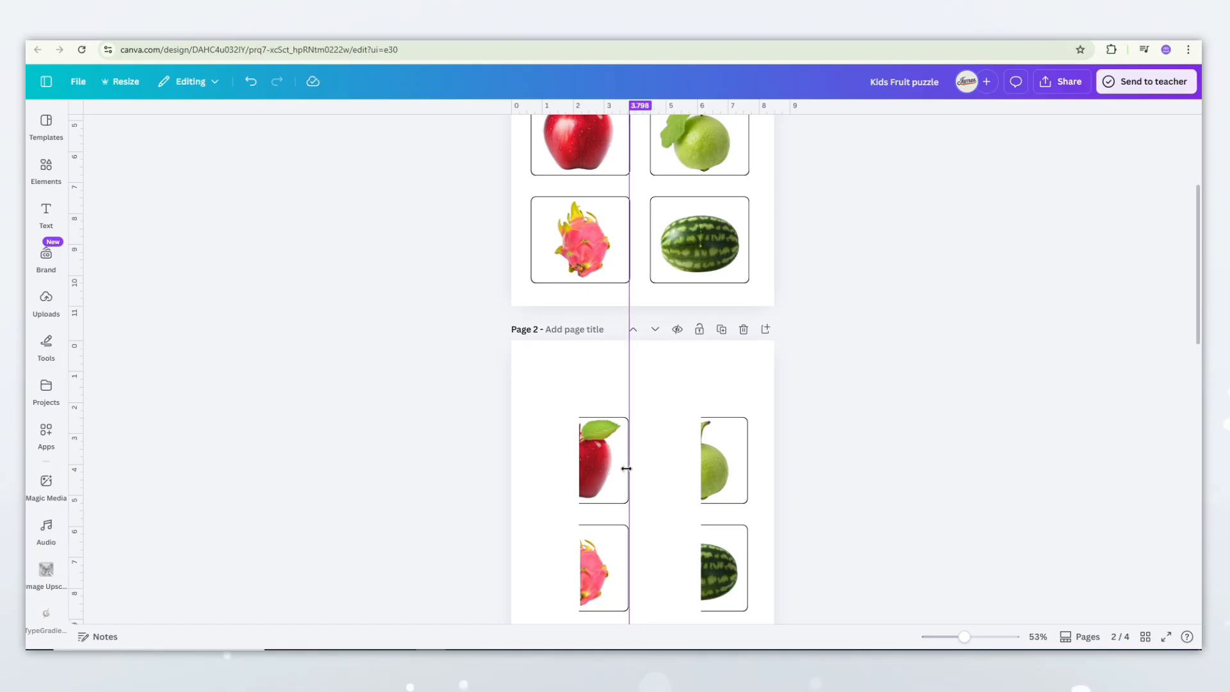
Rearrange the boxed halves on page 2: watermelon upper left, dragon fruit upper right, apple lower left and guava lower right.
scroll(627, 468, down, 3)
click(669, 417)
click(730, 381)
click(792, 305)
drag(601, 278, 736, 218)
drag(727, 401, 609, 263)
drag(717, 289, 720, 383)
drag(730, 218, 676, 445)
drag(587, 391, 709, 267)
drag(635, 453, 582, 370)
Delete the leftover white cover from page 2 and align the four boxes into an even two-by-two grid.
click(549, 253)
key(Delete)
click(431, 247)
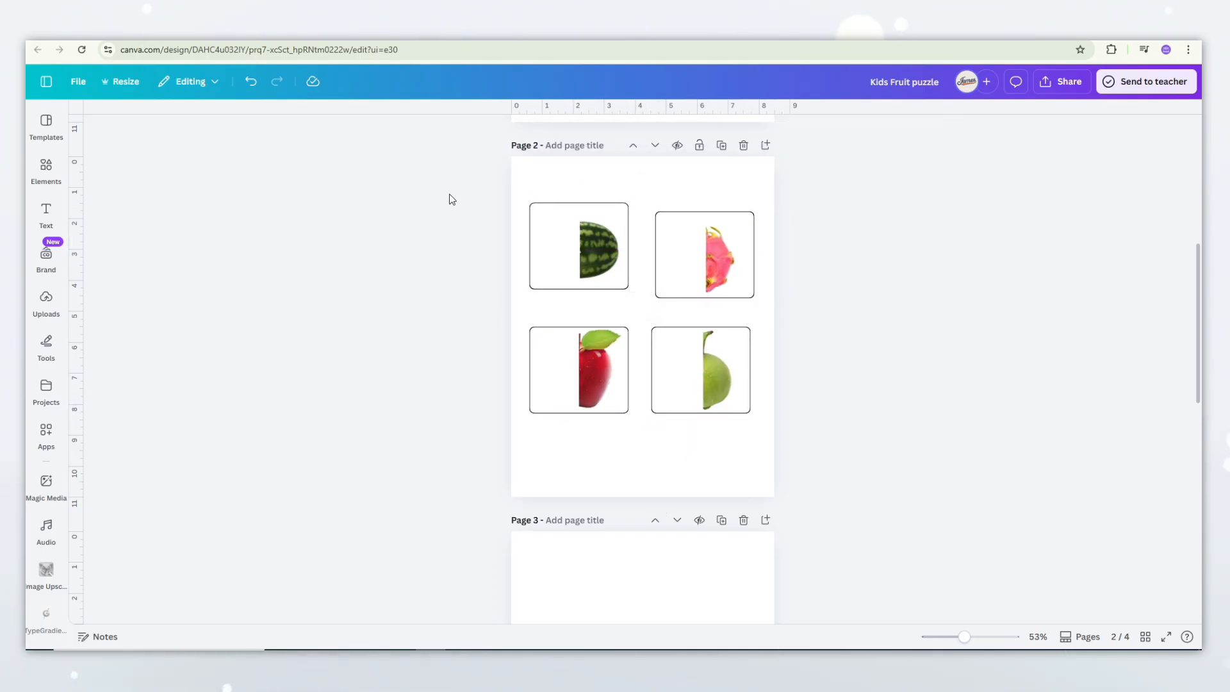
click(741, 417)
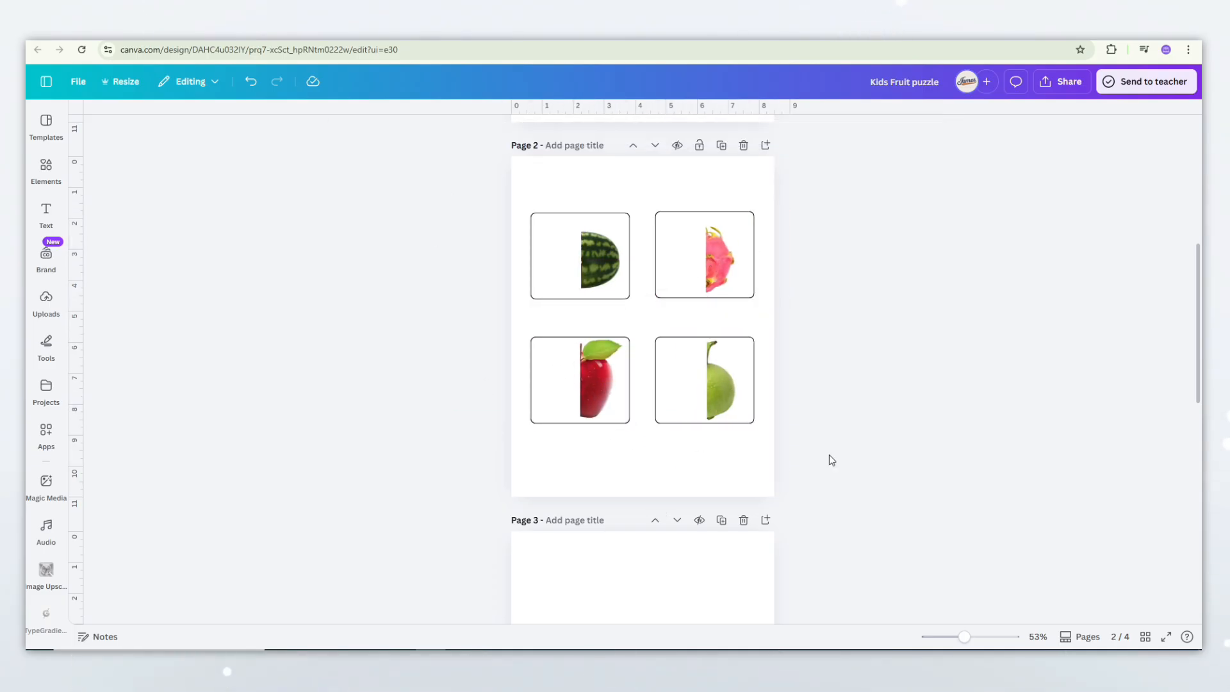
Add a square to page 2 and stretch it over the empty left halves of the watermelon and apple boxes.
click(47, 170)
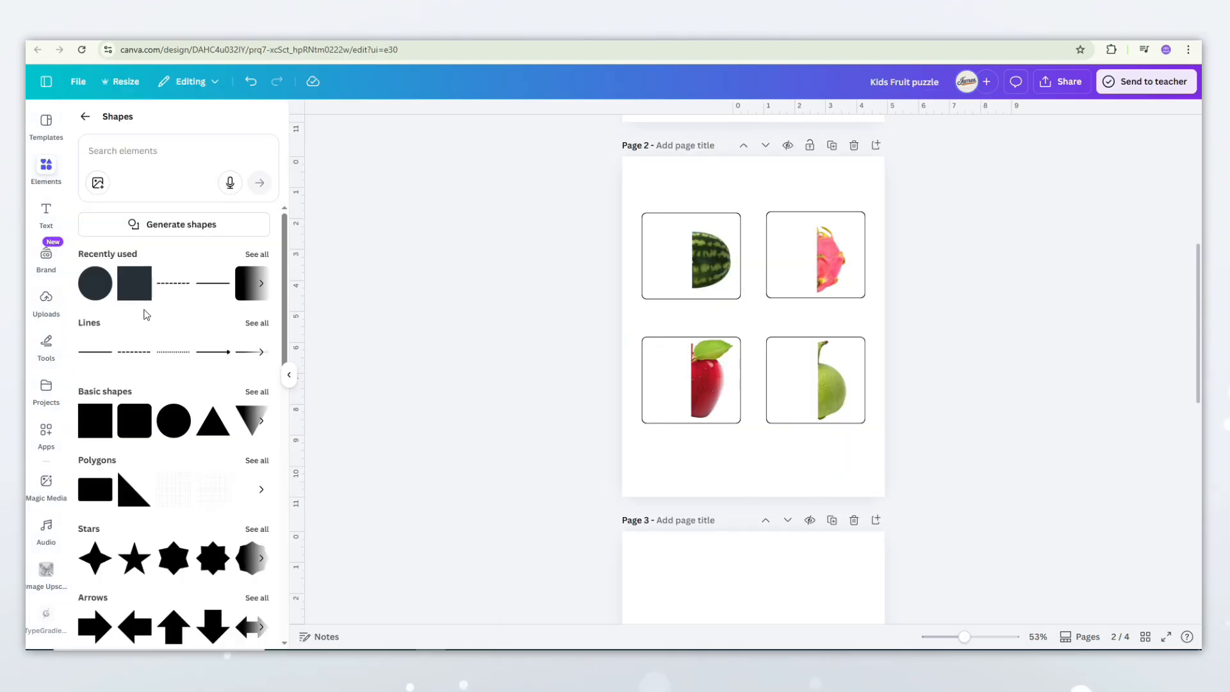
click(134, 285)
drag(747, 341, 651, 479)
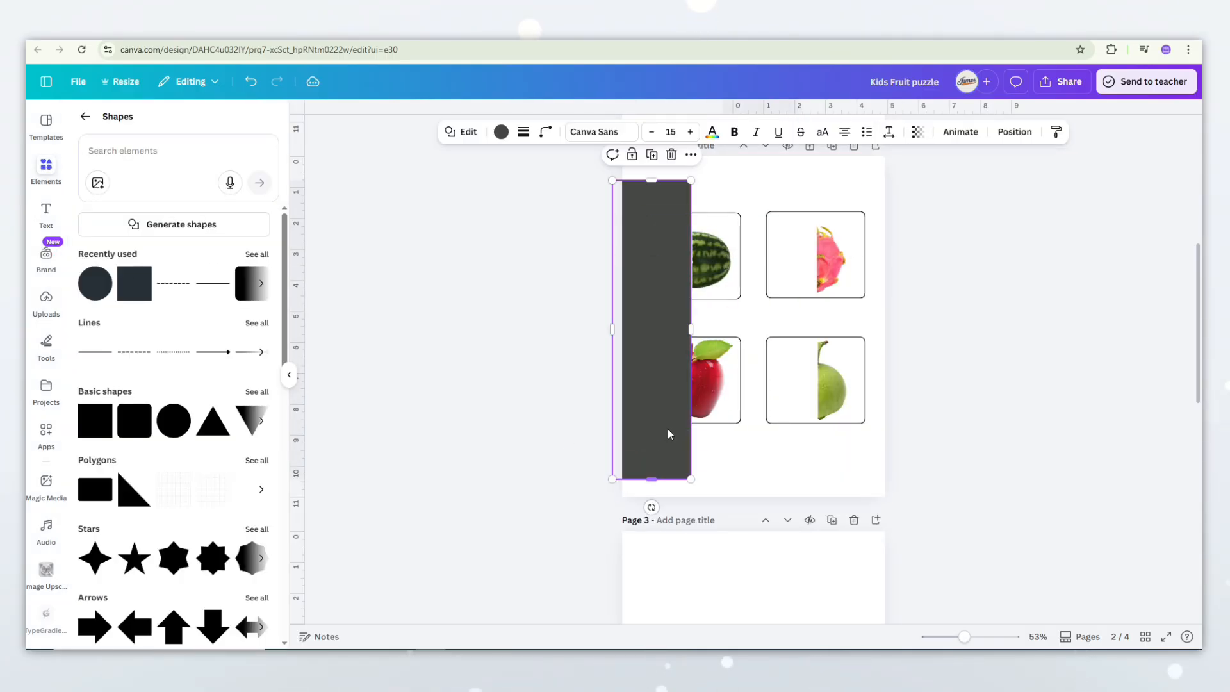
click(727, 255)
click(644, 256)
Fill the new rectangle over the watermelon and apple boxes with white.
click(501, 131)
click(146, 234)
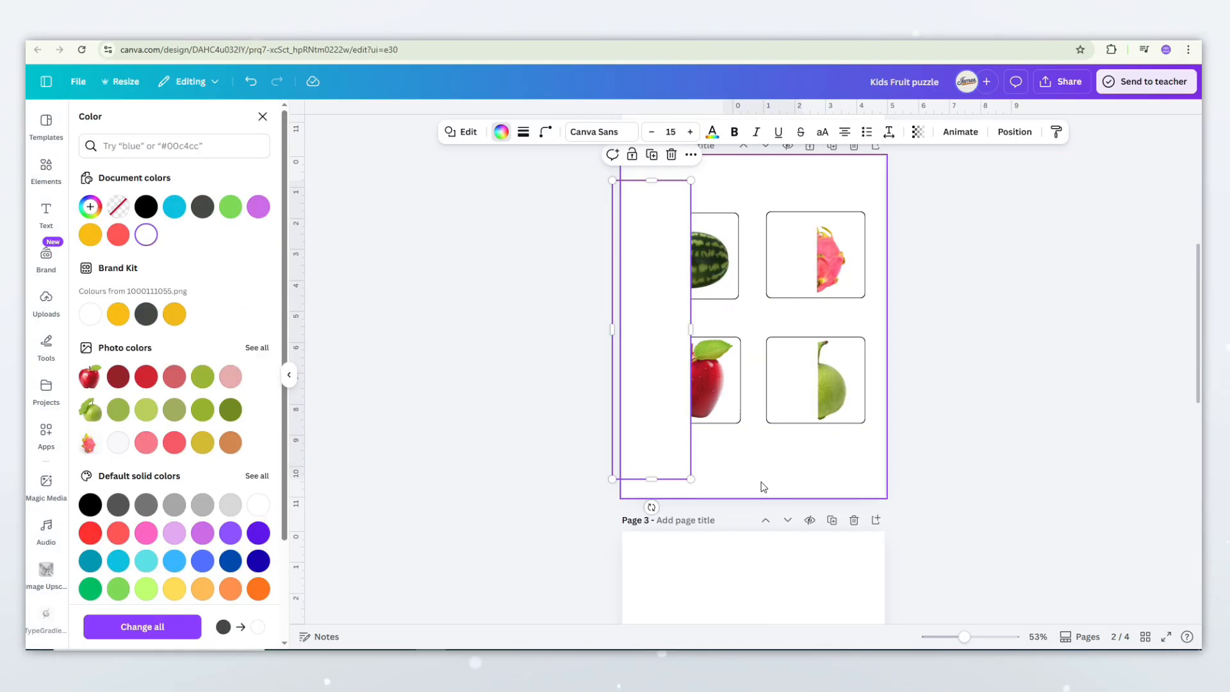
click(763, 486)
Narrow the white cover and copy it over the empty left halves of the dragon fruit and guava boxes, fitting its width.
click(662, 406)
drag(614, 328, 639, 328)
drag(659, 421, 778, 420)
drag(813, 329, 817, 329)
Nudge the dragon fruit half and the guava half on page 2 leftward against the edge of the white cover.
scroll(885, 283, up, 3)
click(890, 233)
key(Left)
key(Left)
key(Left)
key(Left)
key(Left)
key(Left)
click(892, 410)
key(Left)
key(Left)
key(Left)
key(Left)
key(Left)
key(Left)
key(Left)
key(Left)
key(Left)
key(Left)
key(Left)
key(Left)
Delete the right halves of the apple, dragon fruit, guava and watermelon on page 1, keeping the left halves in their boxes.
scroll(1059, 492, up, 3)
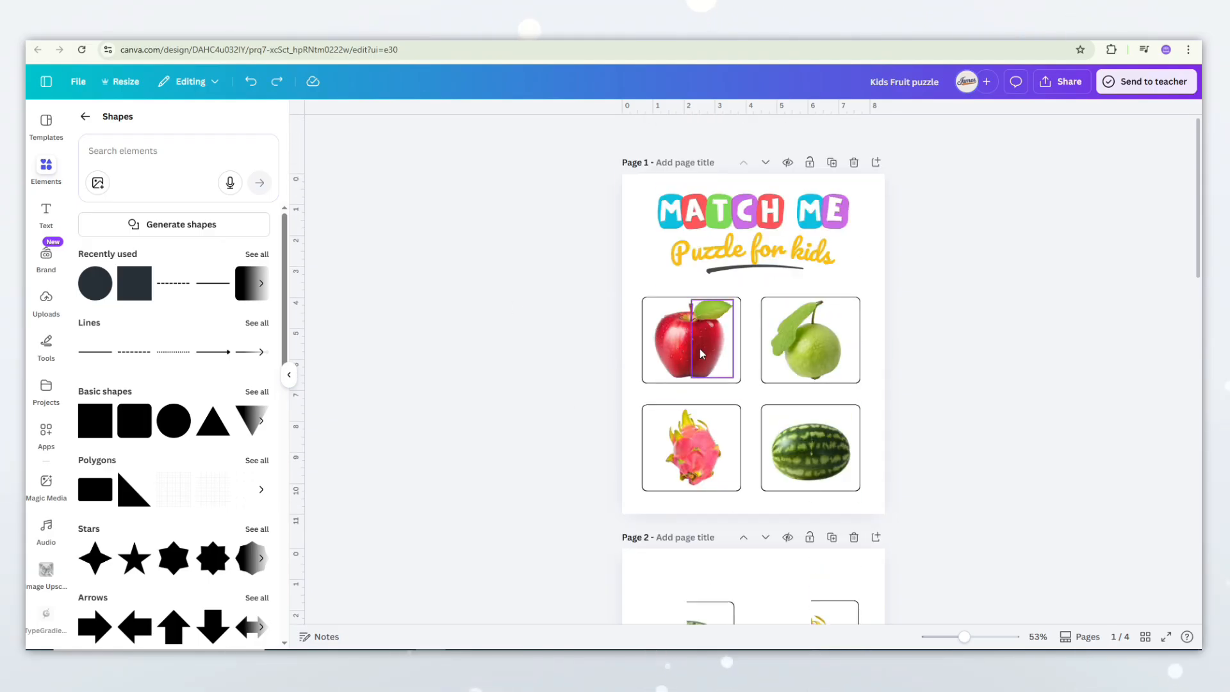
drag(699, 348, 706, 443)
key(Delete)
click(829, 351)
key(Delete)
scroll(909, 454, down, 3)
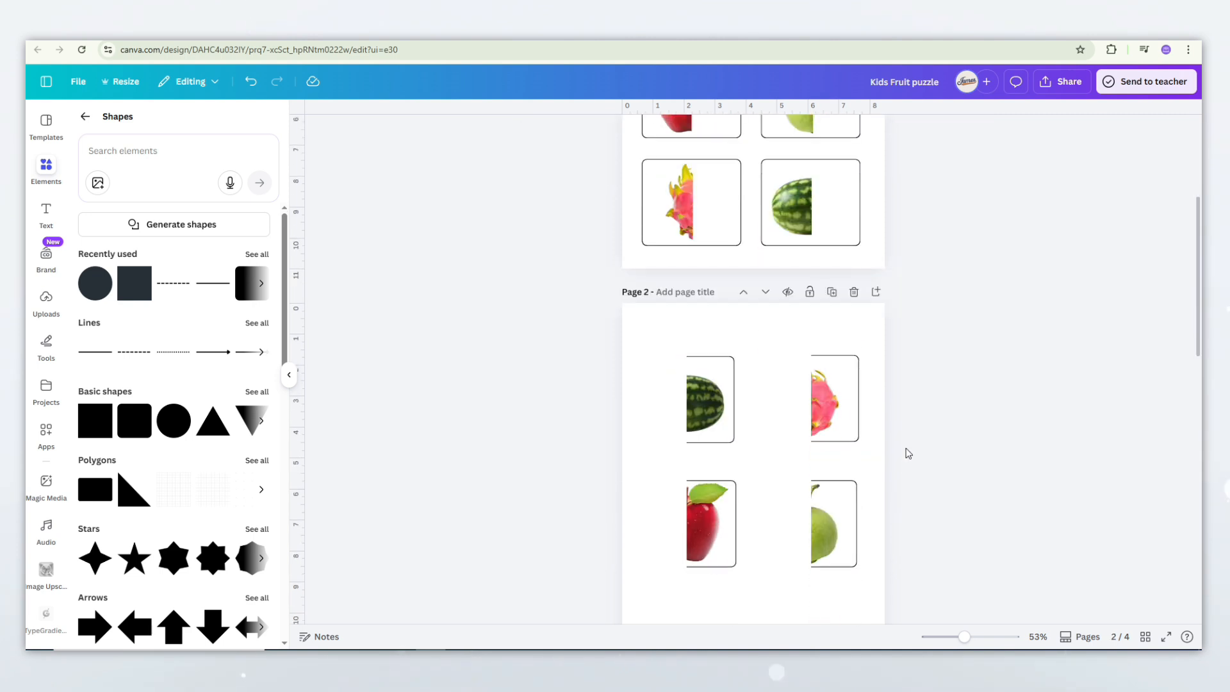
scroll(917, 479, up, 3)
scroll(798, 394, down, 3)
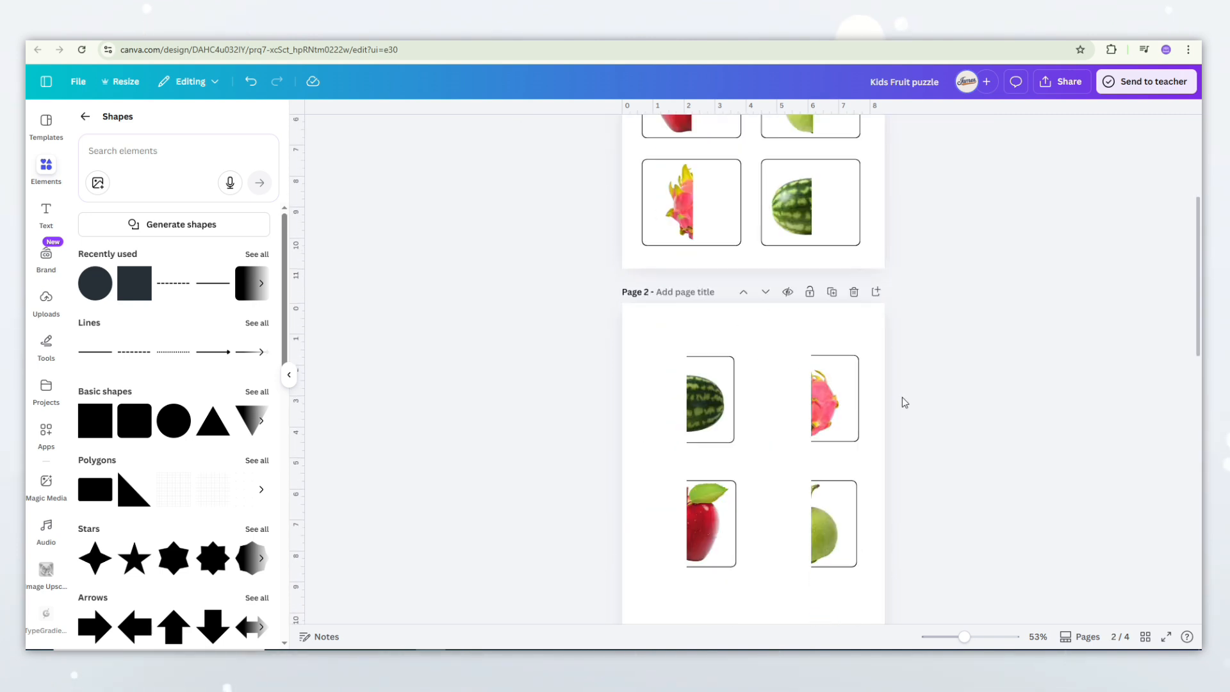
scroll(875, 478, up, 3)
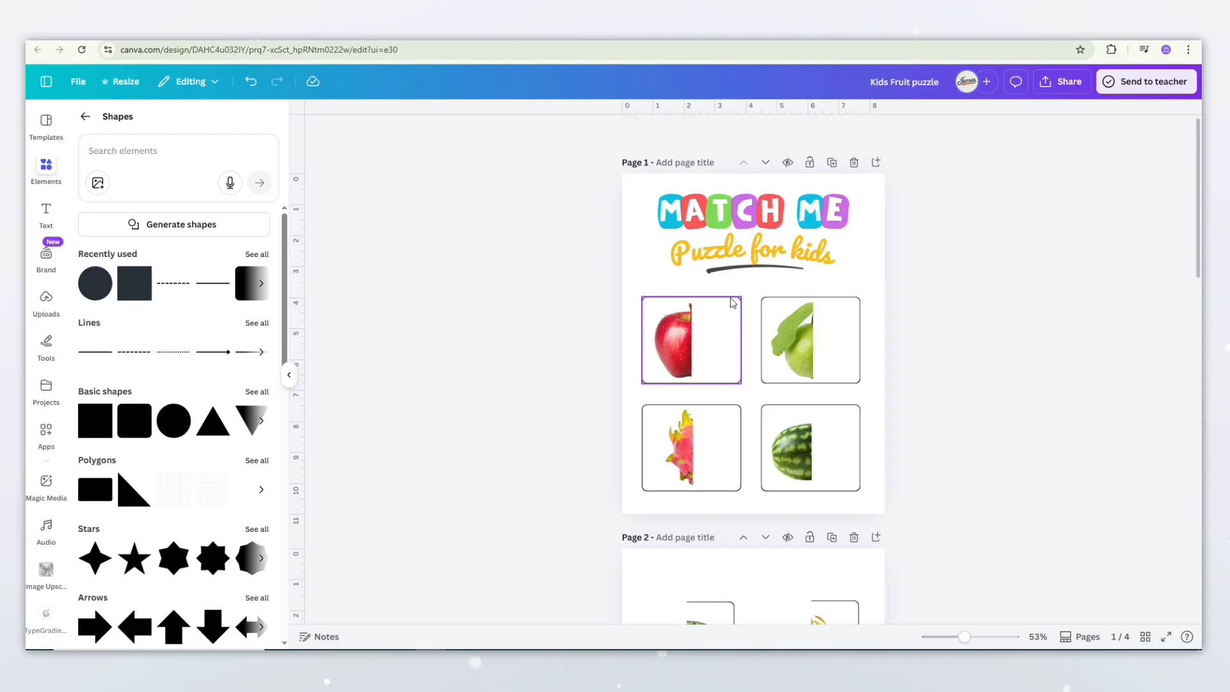
Add an "Apple" heading on page 1, shrink it to size 21.9 and place it above the apple box.
ctrl+scroll(730, 274, up, 3)
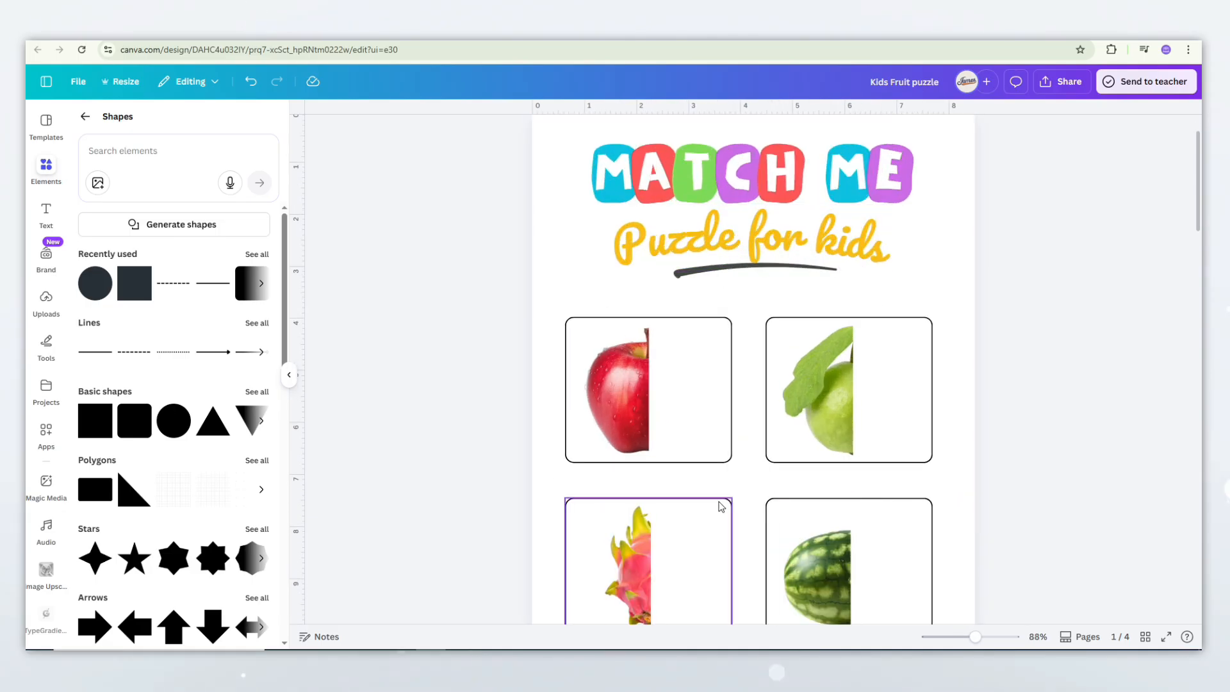
click(46, 213)
click(164, 269)
text(Apple)
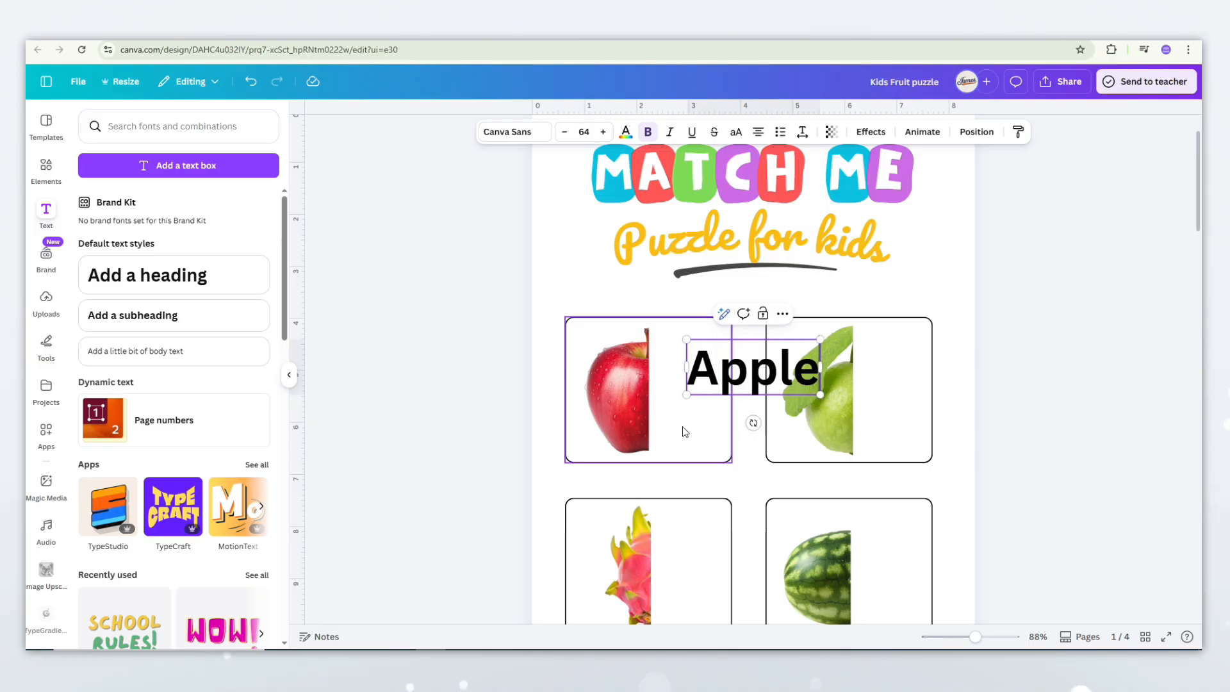
drag(820, 395, 647, 307)
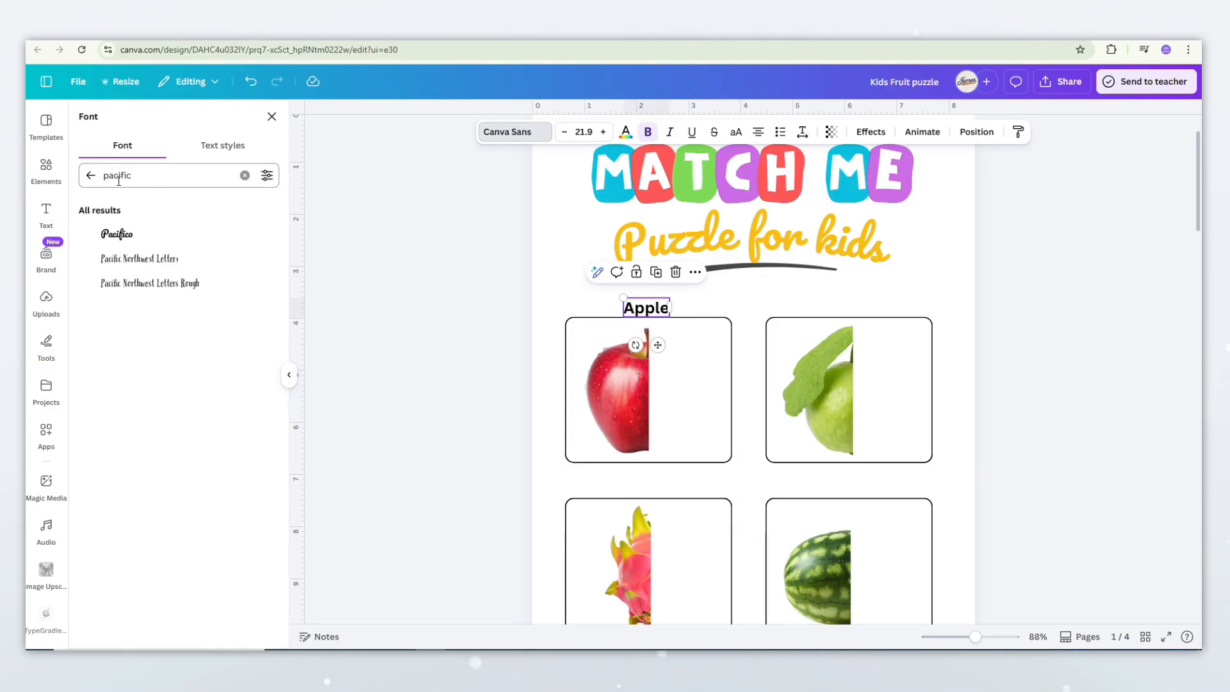
Try the Pacifico font on the Apple label, and settle on Fredoka for it.
click(116, 233)
drag(132, 170, 90, 178)
text(frd)
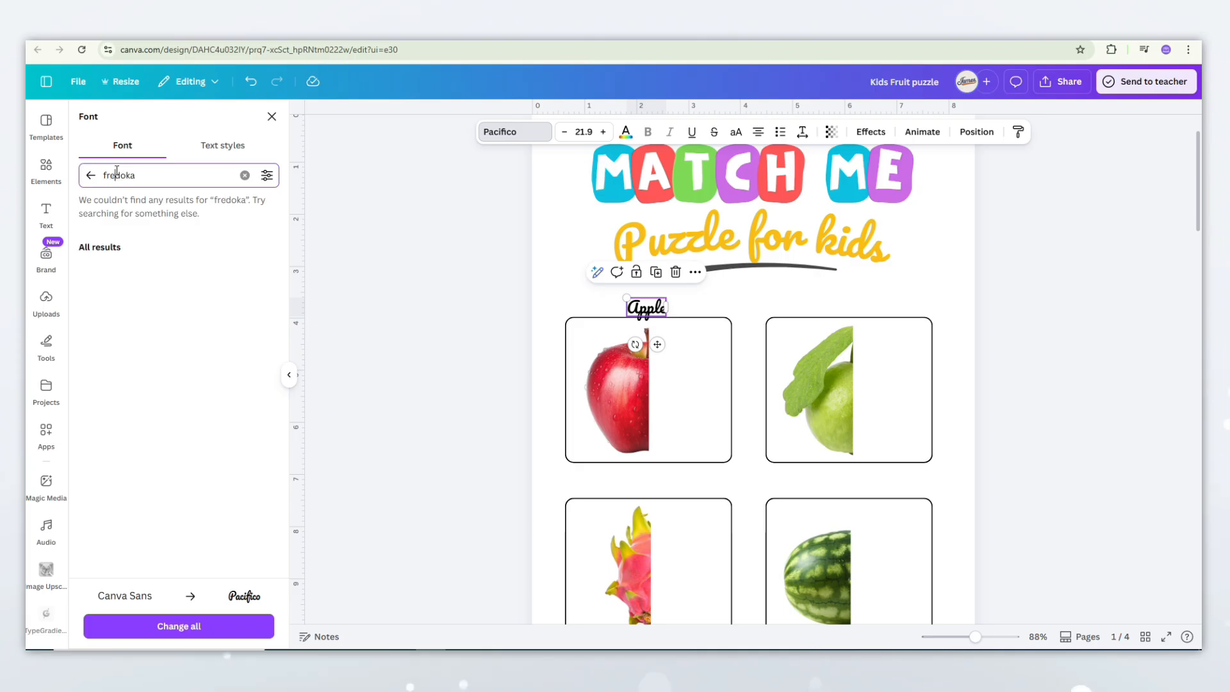
click(120, 234)
click(702, 309)
Copy the Apple label above the guava box and change its text to "Guuava".
drag(662, 310, 831, 306)
click(708, 305)
double_click(831, 306)
text(Guuava)
click(1010, 364)
Copy both labels above the lower two boxes and change their texts to "Dragonfruit" and "Watermelon".
scroll(1010, 364, down, 2)
alt+drag(638, 186, 844, 364)
double_click(638, 369)
text(Dragonfruit)
double_click(845, 364)
text(Watermelom)
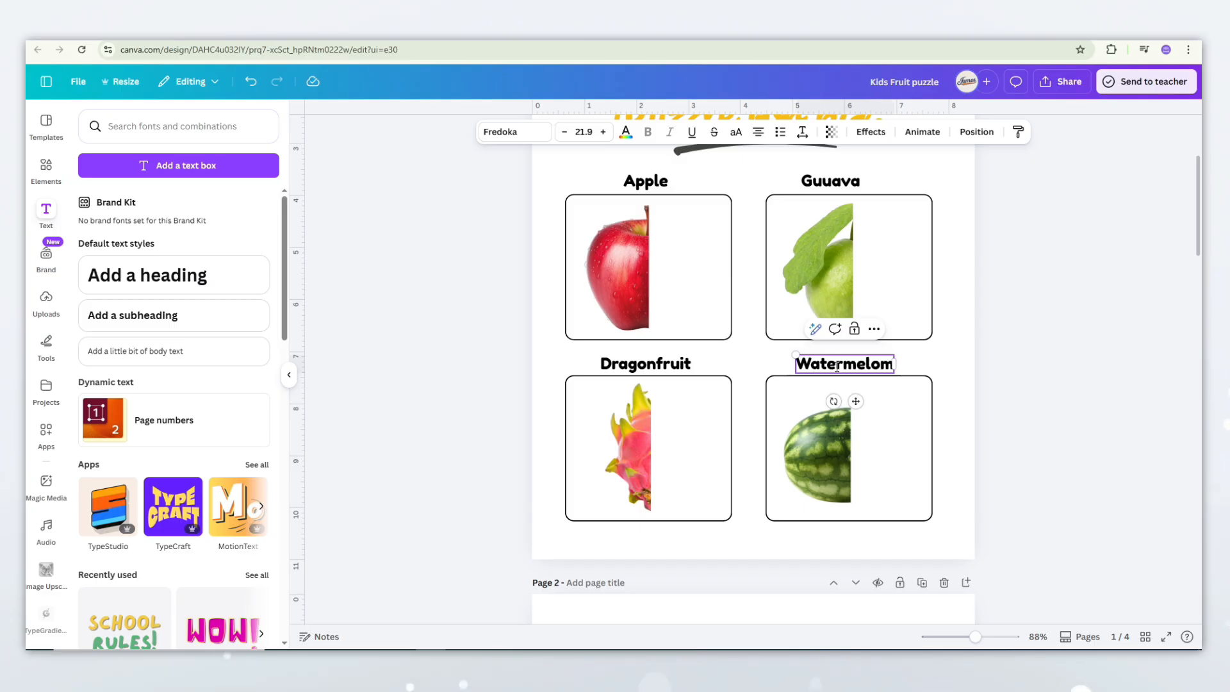
click(992, 419)
Select the title, labels and fruit boxes on page 1 together and nudge them four steps rightward.
scroll(909, 439, down, 3)
drag(958, 505, 627, 205)
key(Right)
key(Right)
key(Right)
key(Right)
key(Escape)
scroll(1060, 333, up, 3)
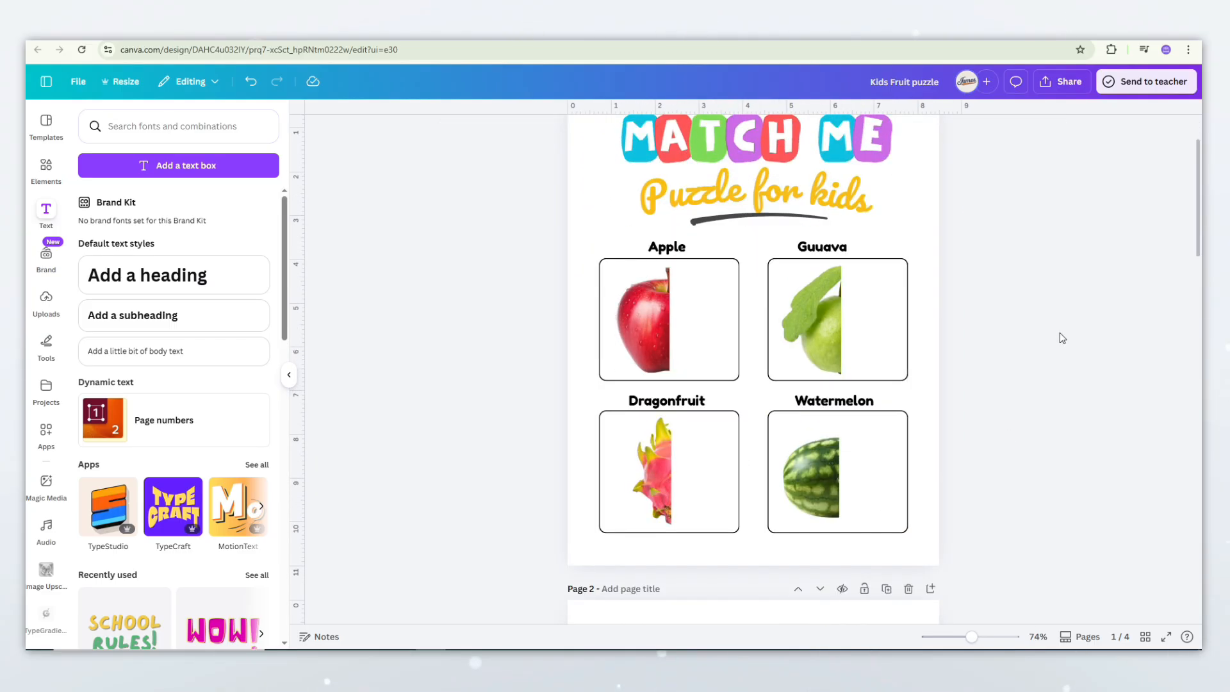
scroll(1061, 339, down, 2)
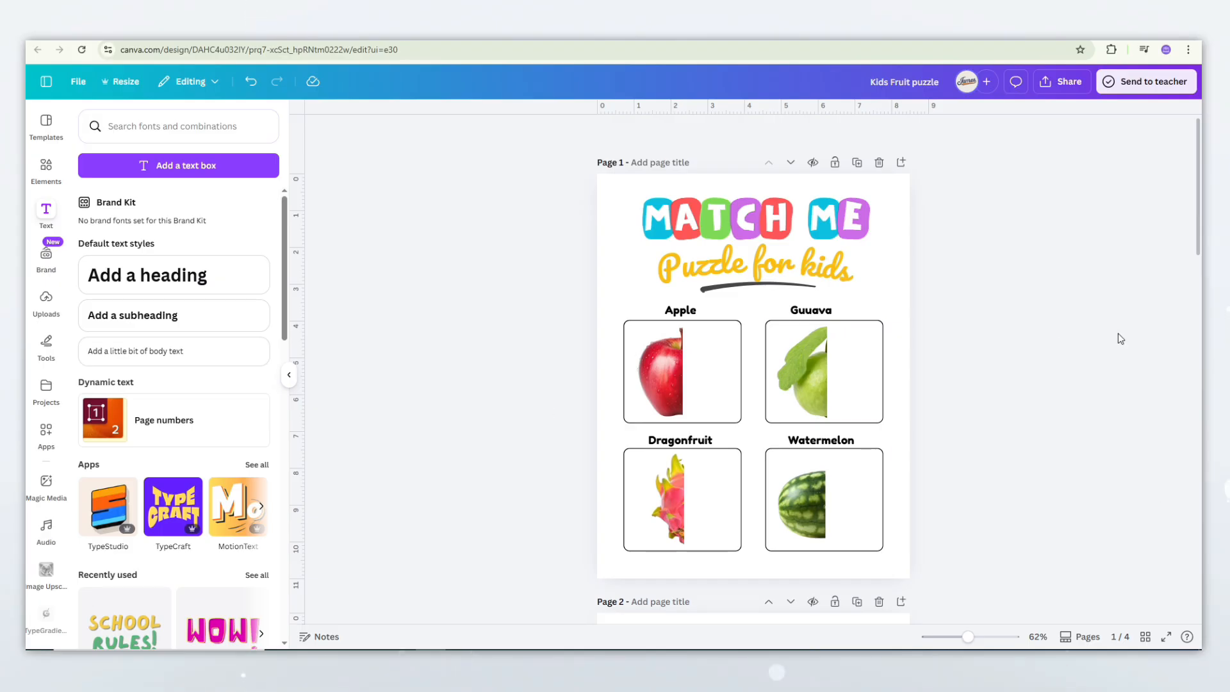